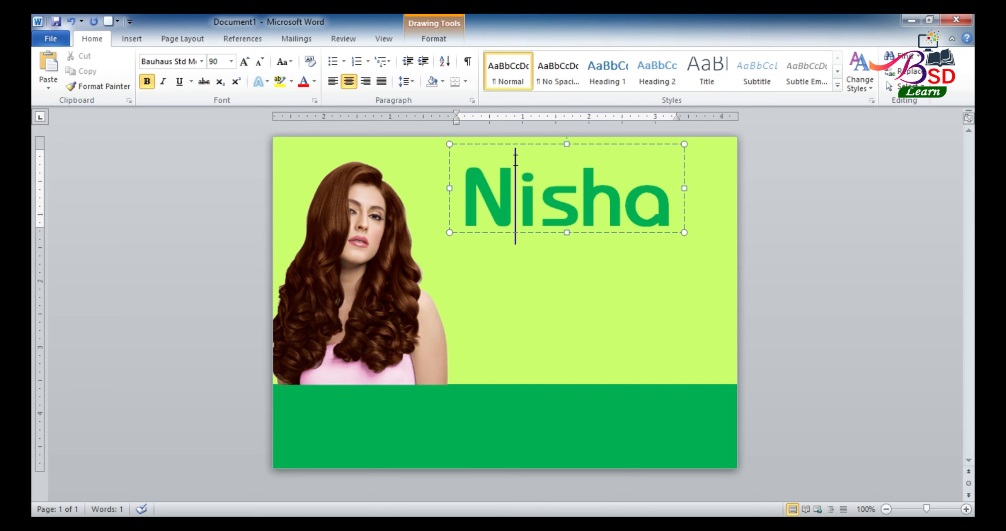
Shift the Nisha logo slightly left and draw an oval circle mid-page
{"action": "left_click_drag", "start_coordinate": [501, 144], "coordinate": [475, 134]}
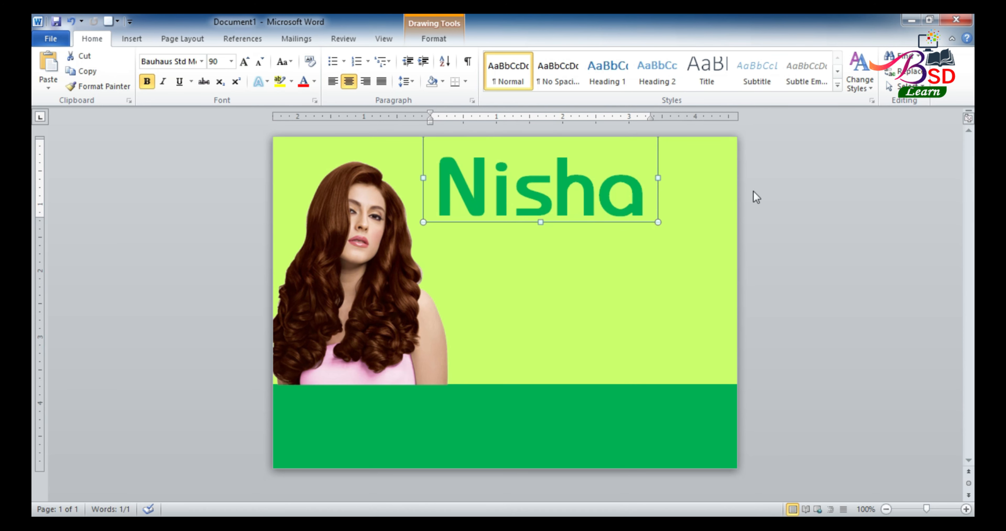
{"action": "left_click", "coordinate": [810, 191]}
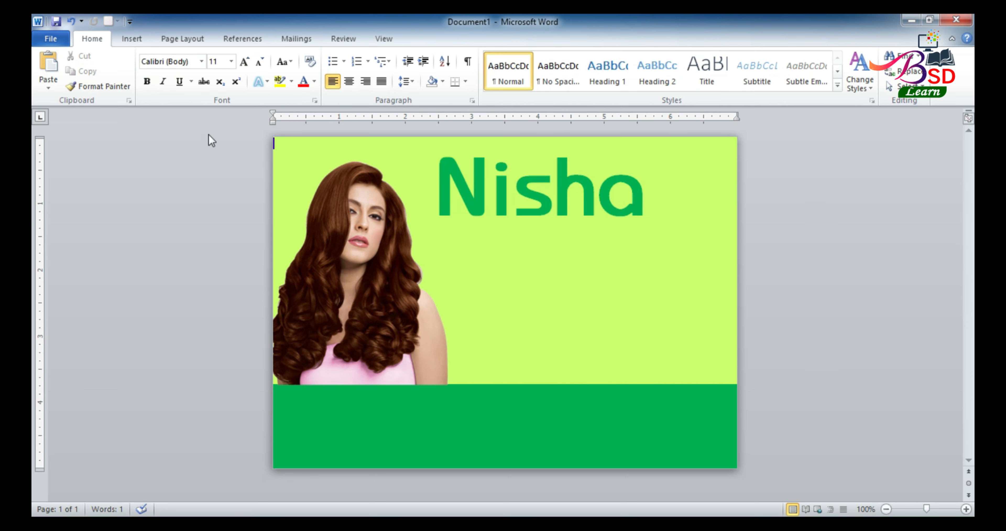
{"action": "left_click", "coordinate": [193, 44]}
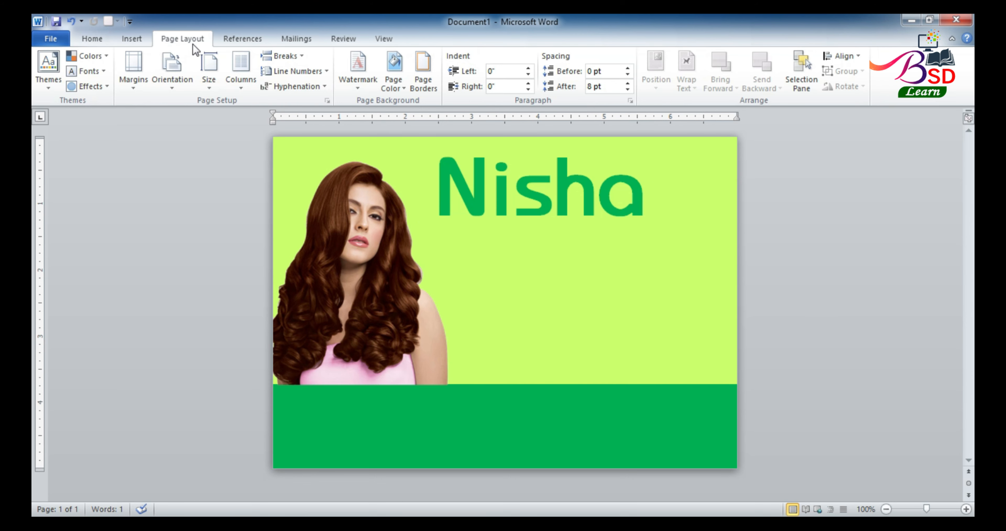
{"action": "left_click", "coordinate": [149, 41]}
{"action": "left_click", "coordinate": [234, 70]}
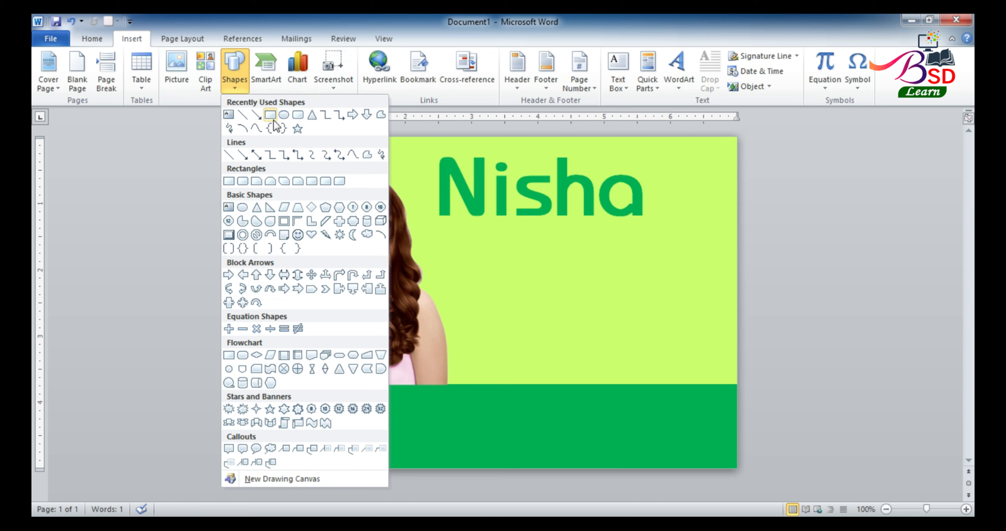
{"action": "left_click", "coordinate": [283, 117]}
{"action": "left_click_drag", "start_coordinate": [534, 268], "coordinate": [575, 309]}
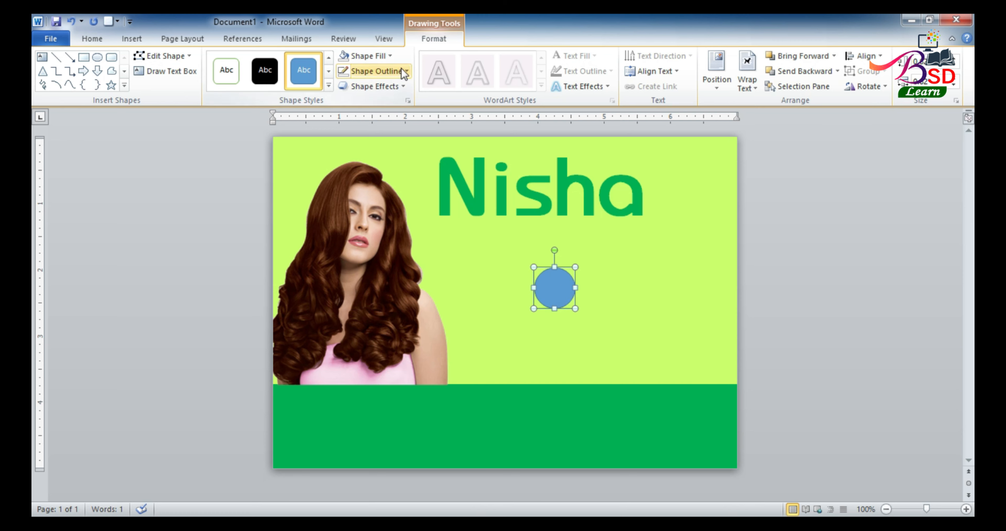
Give the circle no fill and a black 2¼ pt outline
{"action": "left_click", "coordinate": [391, 56]}
{"action": "left_click", "coordinate": [389, 196]}
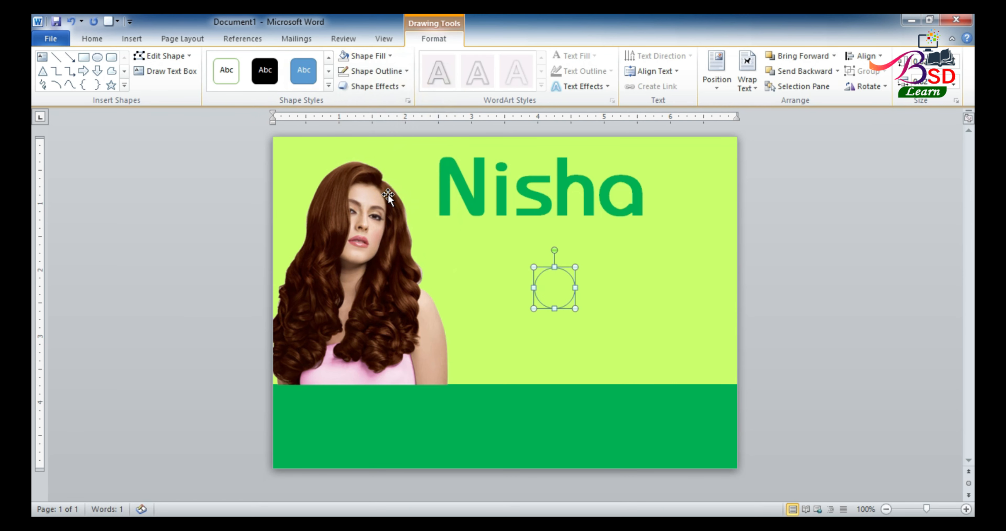
{"action": "left_click", "coordinate": [406, 71]}
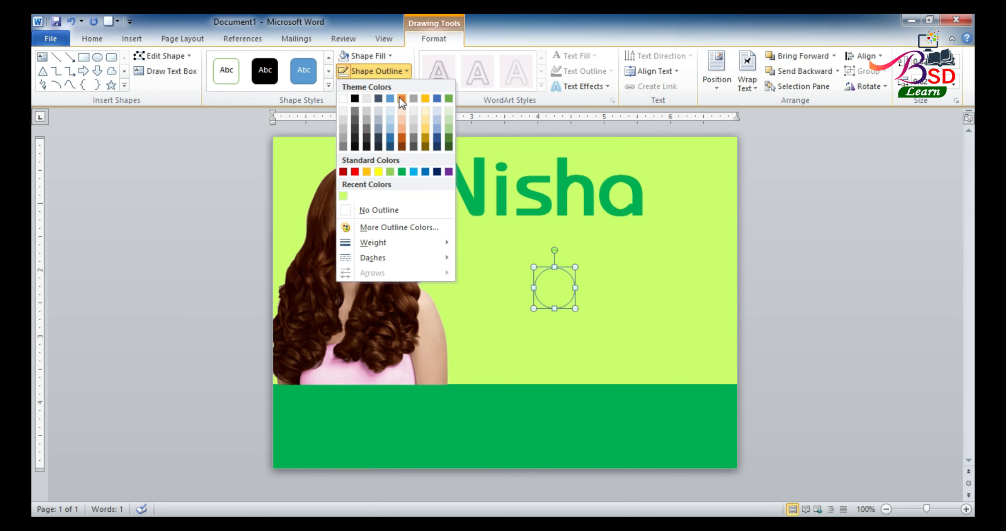
{"action": "left_click", "coordinate": [358, 100]}
{"action": "left_click", "coordinate": [408, 69]}
{"action": "mouse_move", "coordinate": [422, 242]}
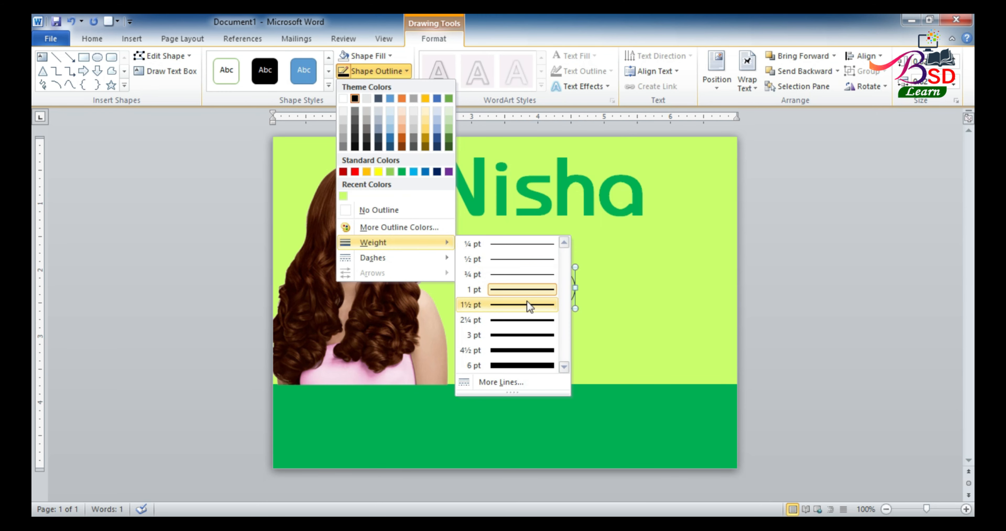
{"action": "left_click", "coordinate": [531, 318]}
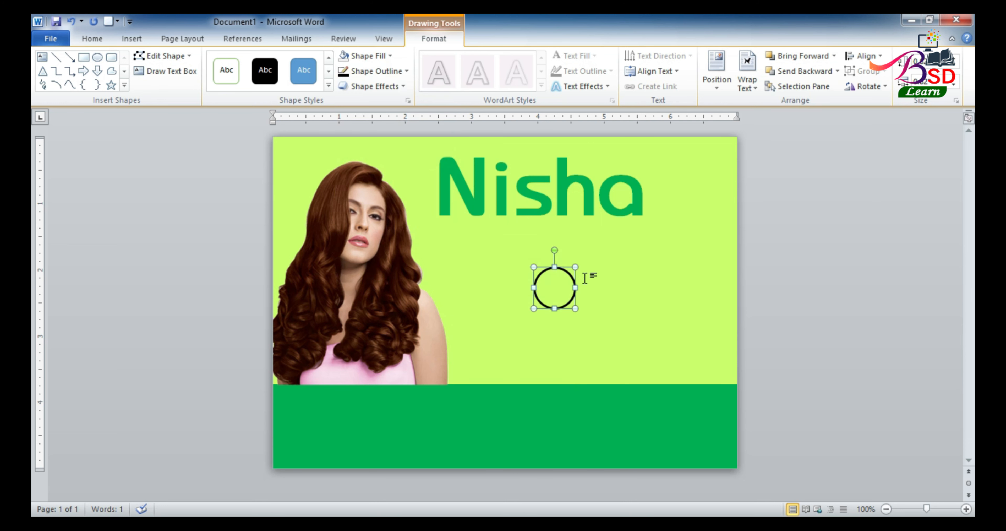
Shrink the circle and place it at the top right of Nisha's last letter
{"action": "left_click_drag", "start_coordinate": [575, 267], "coordinate": [645, 152]}
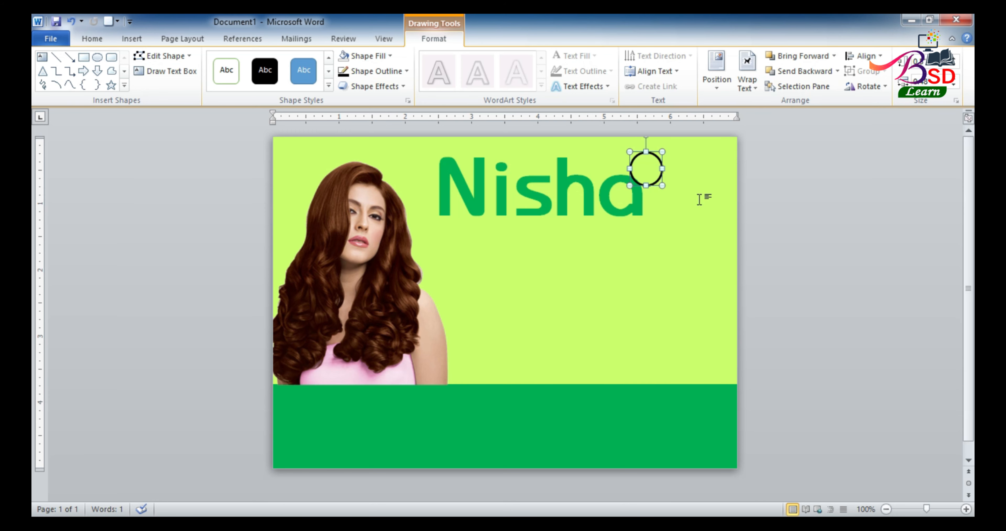
{"action": "scroll", "coordinate": [699, 200], "scroll_direction": "up", "scroll_amount": 8}
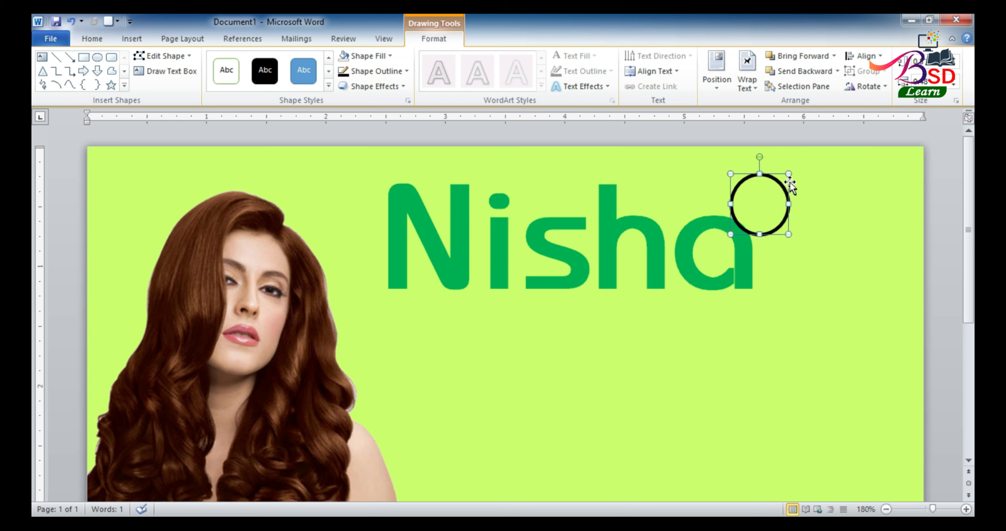
{"action": "left_click_drag", "start_coordinate": [789, 173], "coordinate": [778, 187]}
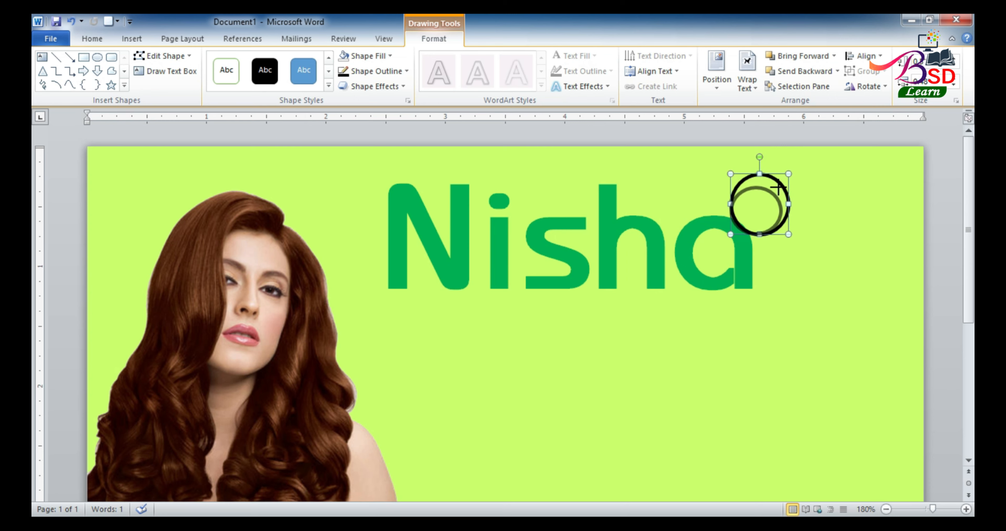
{"action": "mouse_move", "coordinate": [778, 187]}
{"action": "left_mouse_down"}
{"action": "mouse_move", "coordinate": [764, 204]}
{"action": "mouse_move", "coordinate": [765, 192]}
{"action": "left_mouse_up"}
Draw a rectangle below the Nisha logo and type the letter R inside it
{"action": "left_click", "coordinate": [671, 228]}
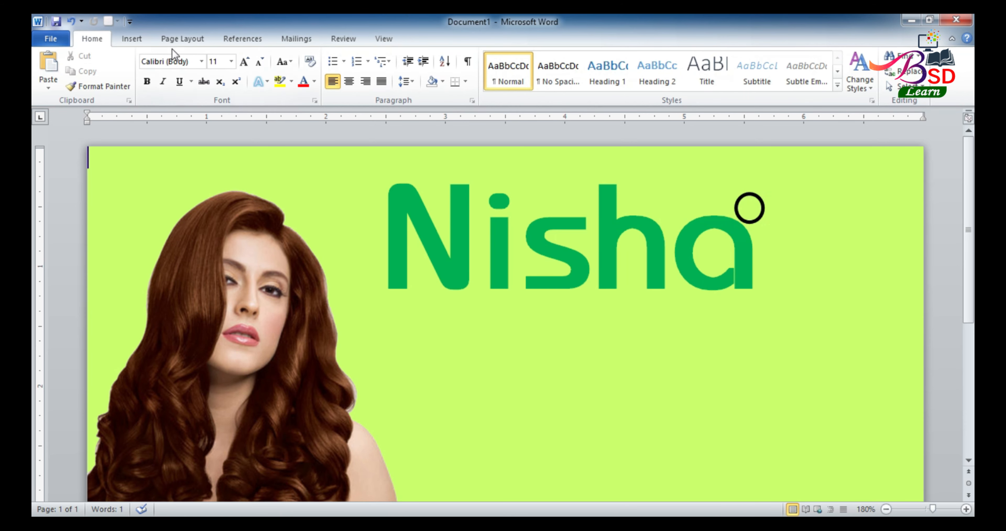
{"action": "left_click", "coordinate": [139, 39]}
{"action": "left_click", "coordinate": [232, 68]}
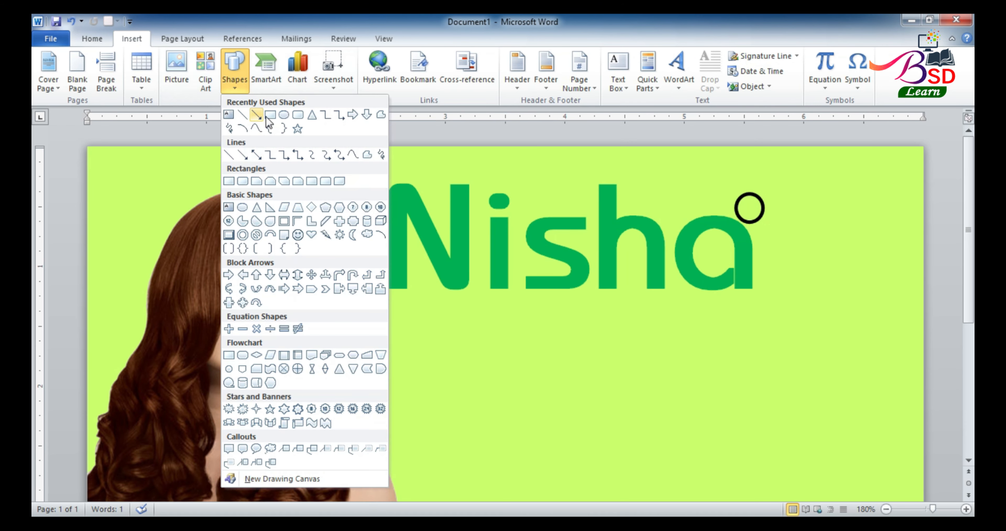
{"action": "left_click", "coordinate": [278, 115]}
{"action": "left_click_drag", "start_coordinate": [442, 315], "coordinate": [559, 382]}
{"action": "right_click", "coordinate": [491, 345]}
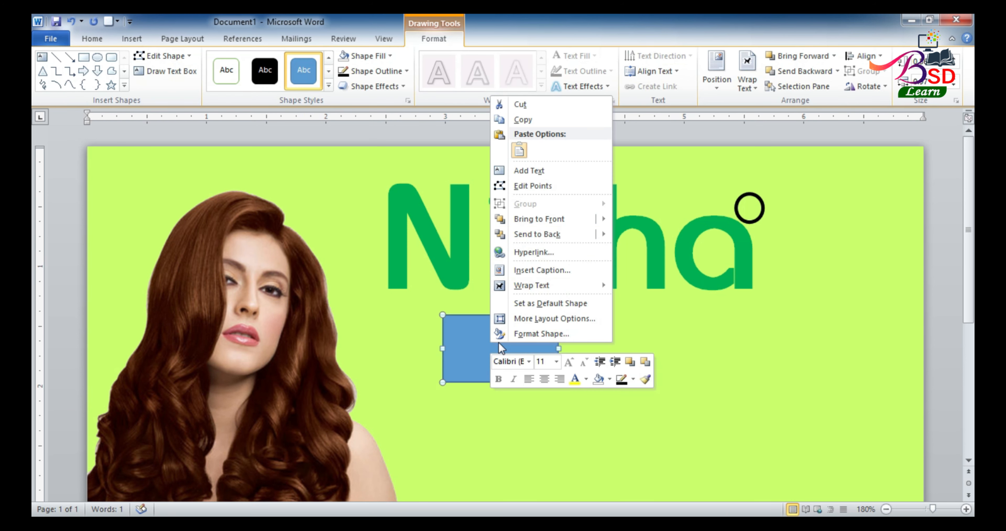
{"action": "left_click", "coordinate": [517, 171]}
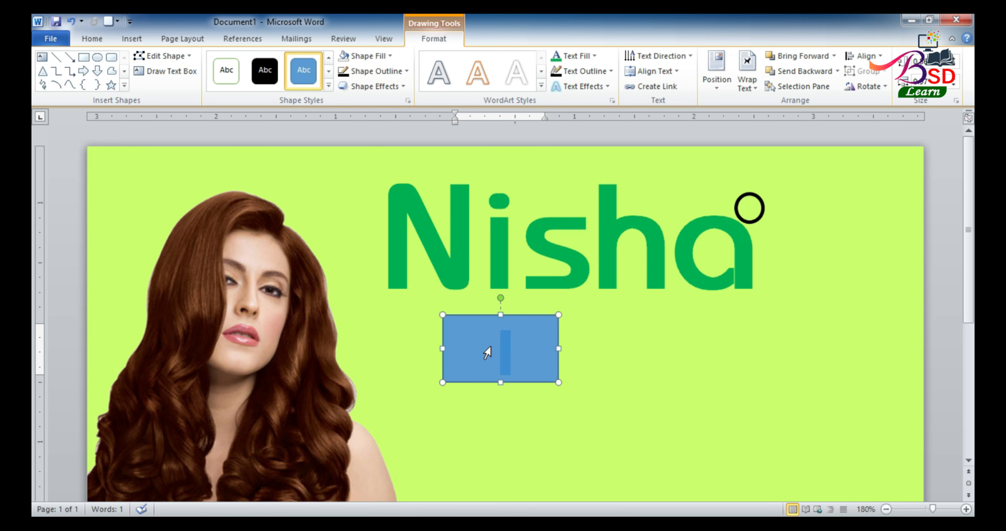
{"action": "type", "text": "R"}
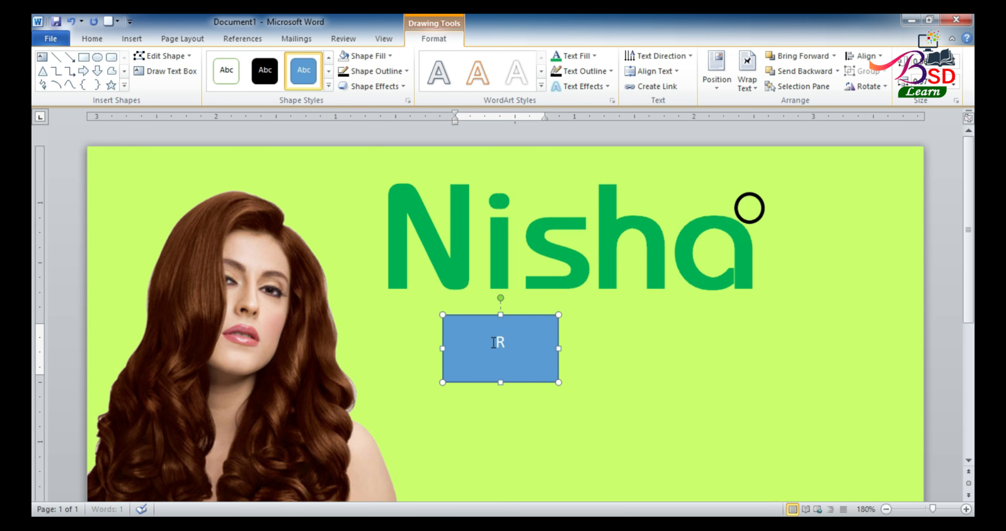
Set the R in Times New Roman and clear its text fill setting
{"action": "double_click", "coordinate": [500, 342]}
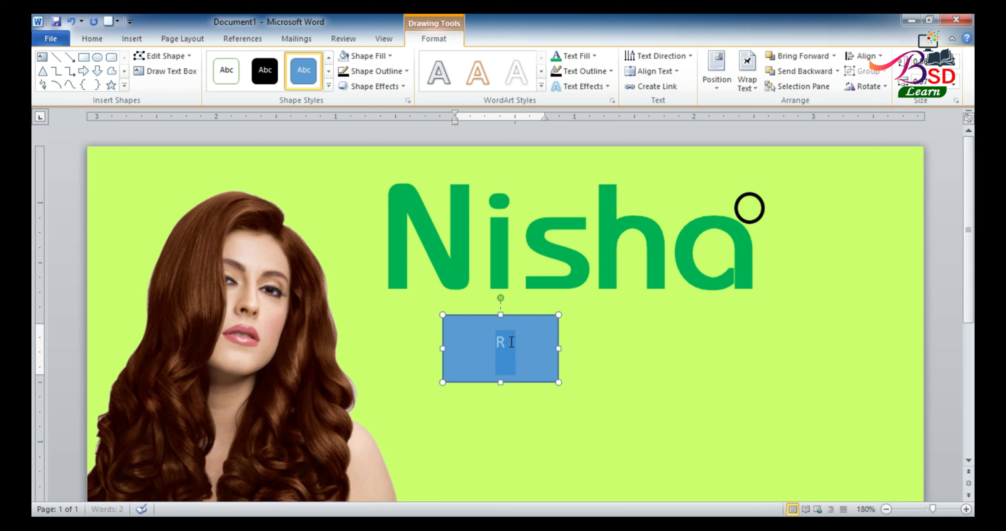
{"action": "left_click", "coordinate": [87, 41]}
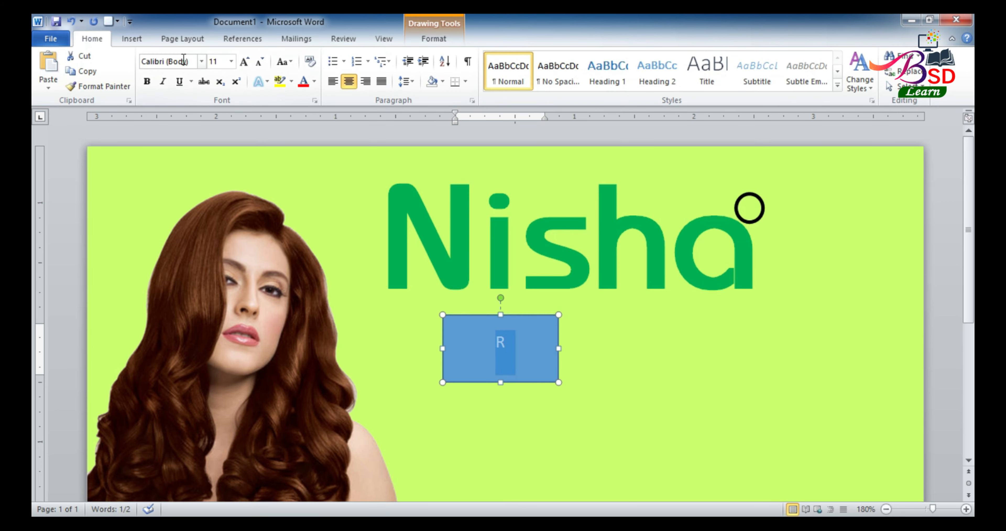
{"action": "left_click", "coordinate": [201, 62]}
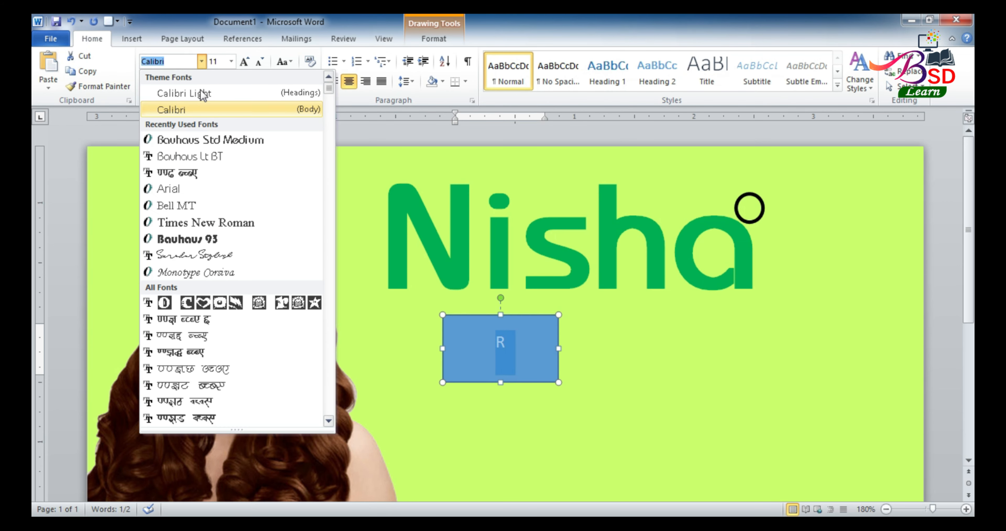
{"action": "left_click", "coordinate": [212, 222]}
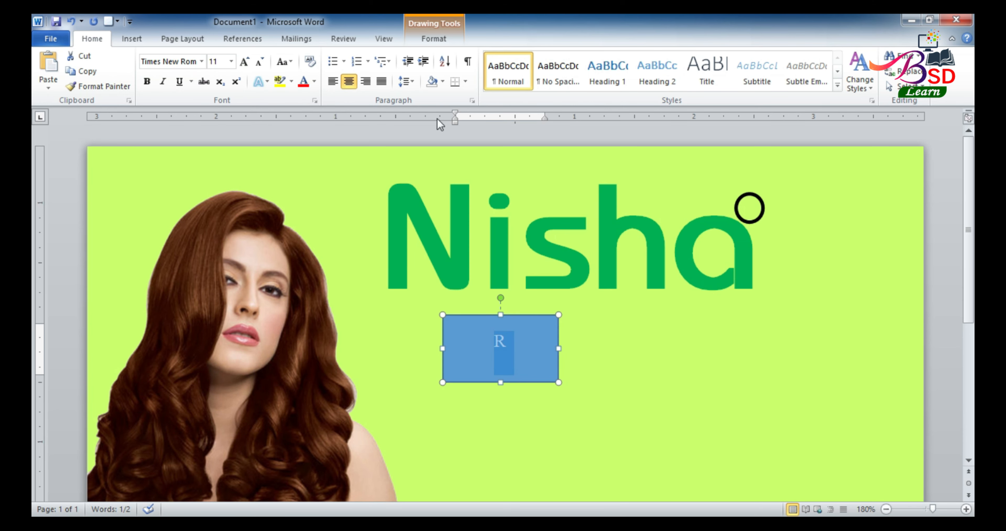
{"action": "left_click", "coordinate": [451, 316]}
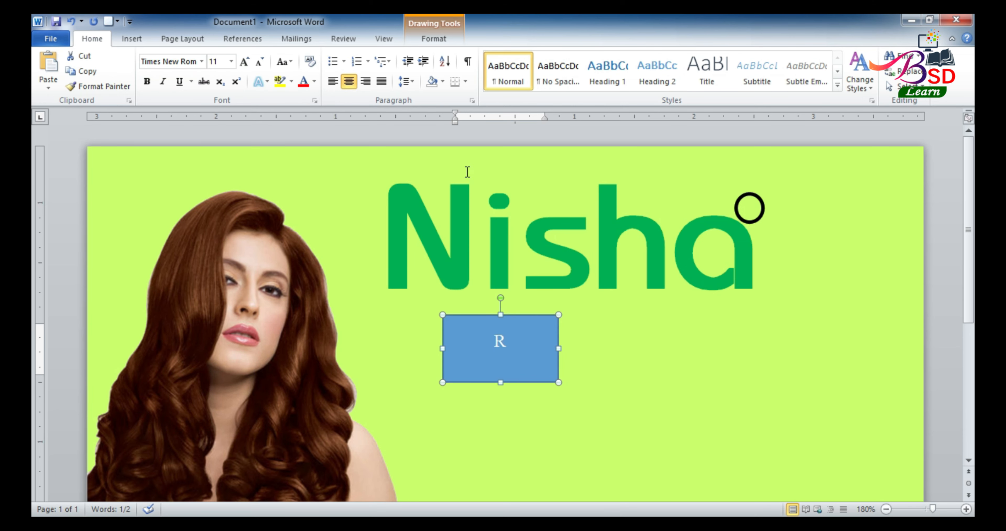
{"action": "left_click", "coordinate": [436, 39]}
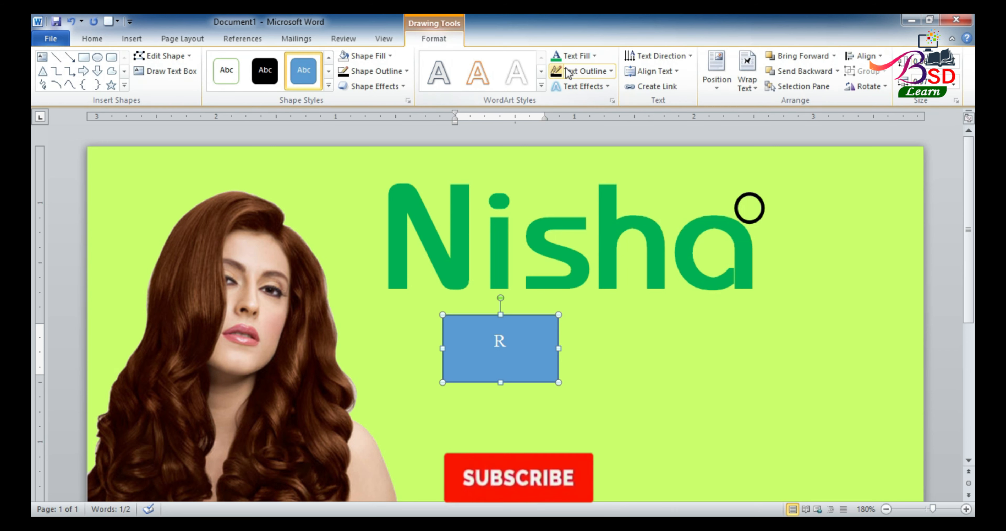
{"action": "left_click", "coordinate": [593, 56]}
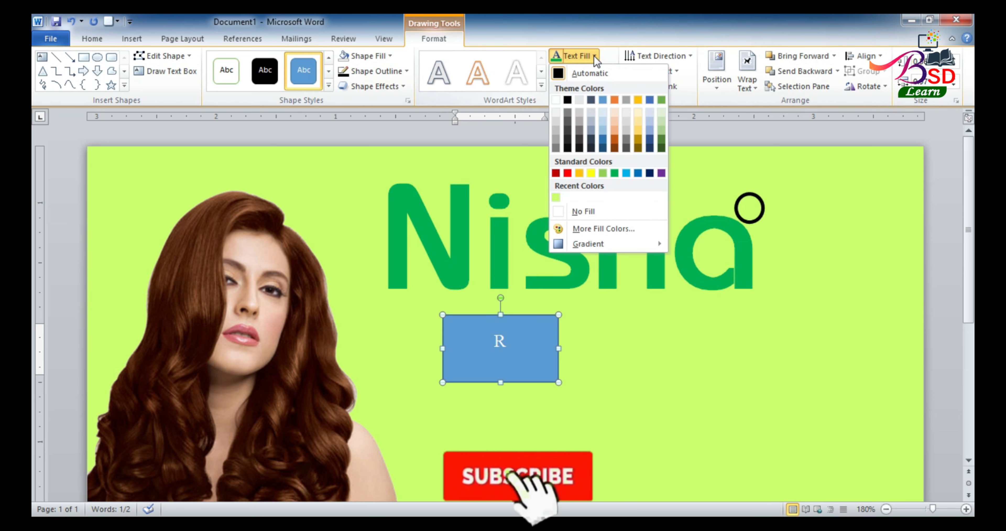
{"action": "left_click", "coordinate": [582, 213]}
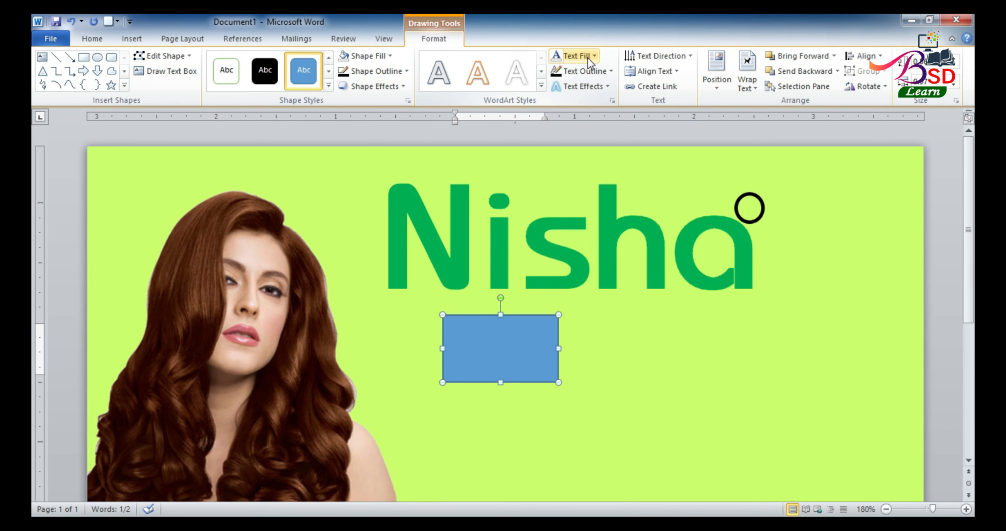
Remove the R box's fill and outline
{"action": "left_click", "coordinate": [390, 57]}
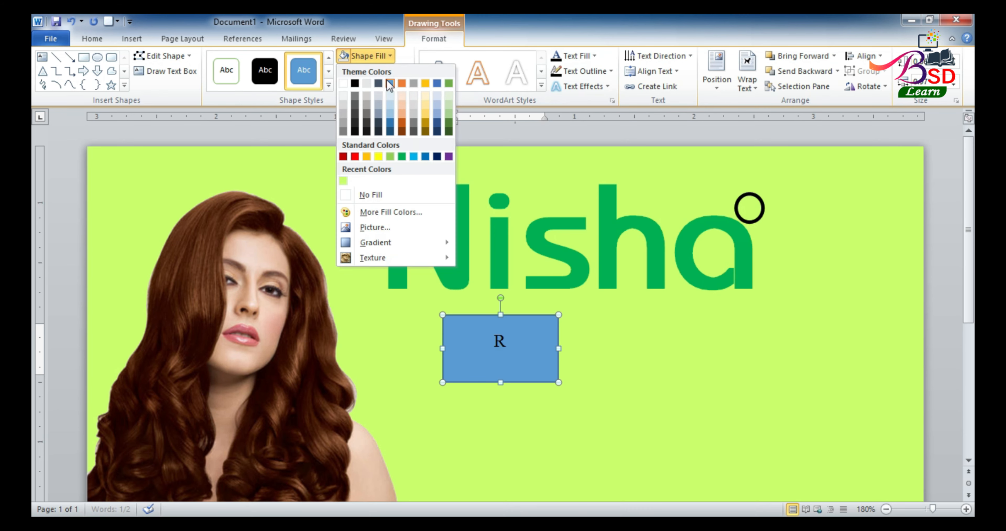
{"action": "left_click", "coordinate": [386, 195]}
{"action": "left_click", "coordinate": [404, 71]}
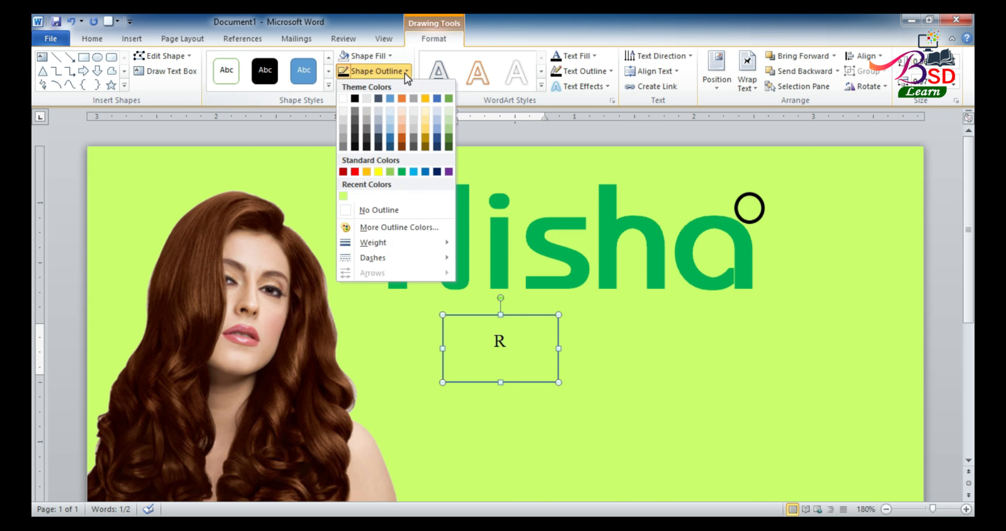
{"action": "left_click", "coordinate": [398, 210]}
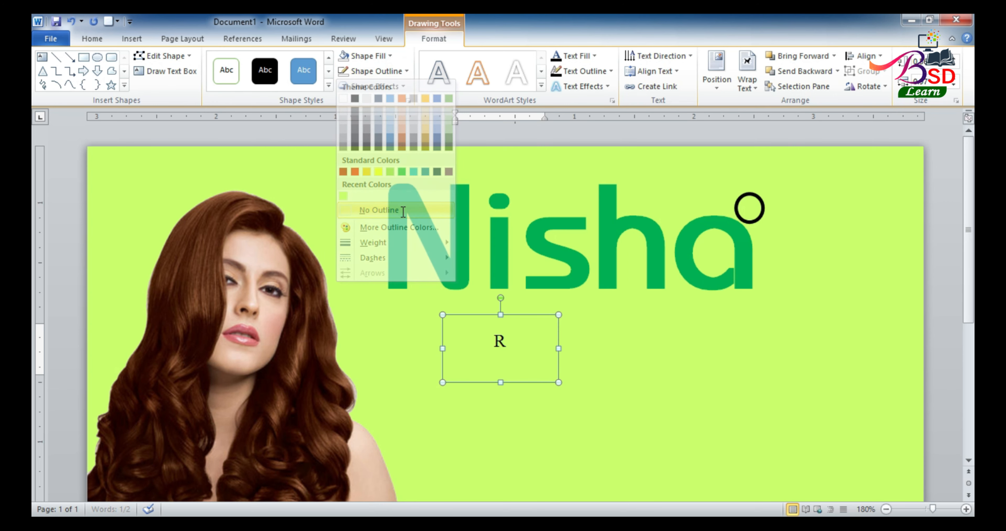
Make the R bold at 14 pt and drag it into the circle beside the logo
{"action": "left_click", "coordinate": [85, 42]}
{"action": "left_click", "coordinate": [244, 62]}
{"action": "left_click", "coordinate": [244, 62]}
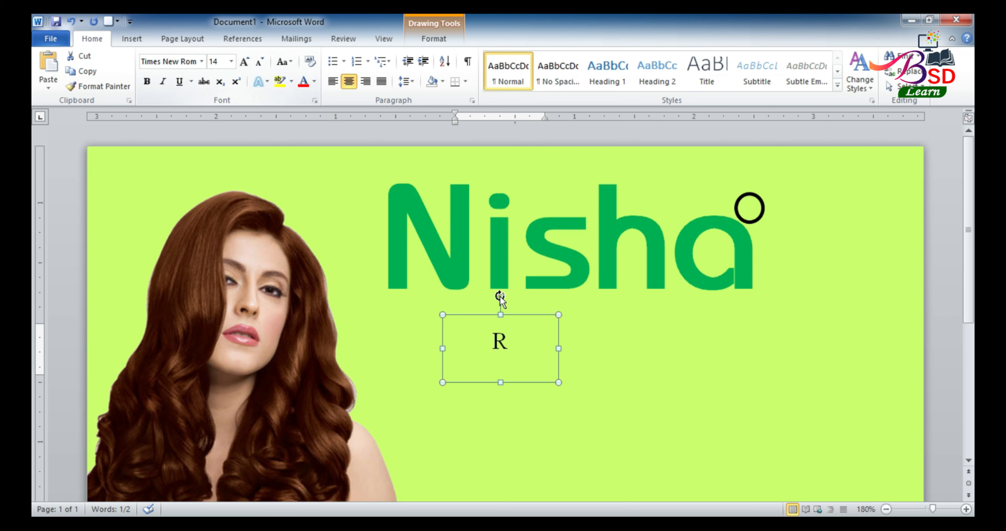
{"action": "left_click", "coordinate": [147, 82]}
{"action": "left_click_drag", "start_coordinate": [549, 314], "coordinate": [777, 179]}
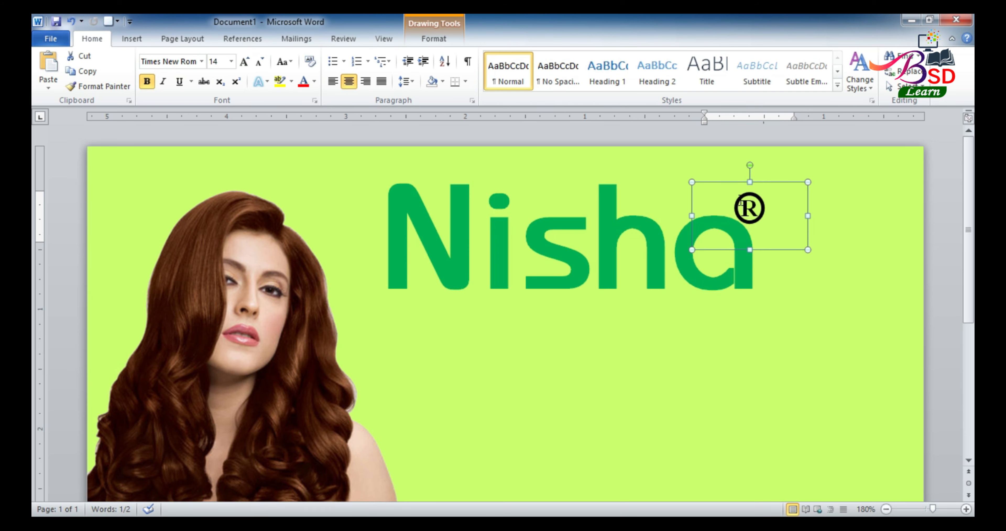
{"action": "left_click", "coordinate": [686, 323]}
{"action": "scroll", "coordinate": [685, 322], "scroll_direction": "down", "scroll_amount": 8}
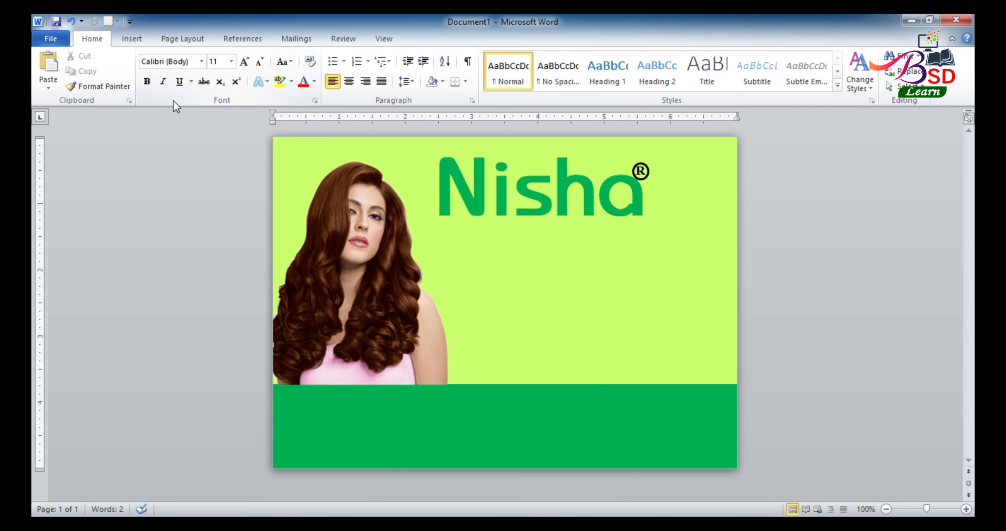
Insert the 'nisha 4' hair-colour pack picture onto the flyer
{"action": "left_click", "coordinate": [120, 40]}
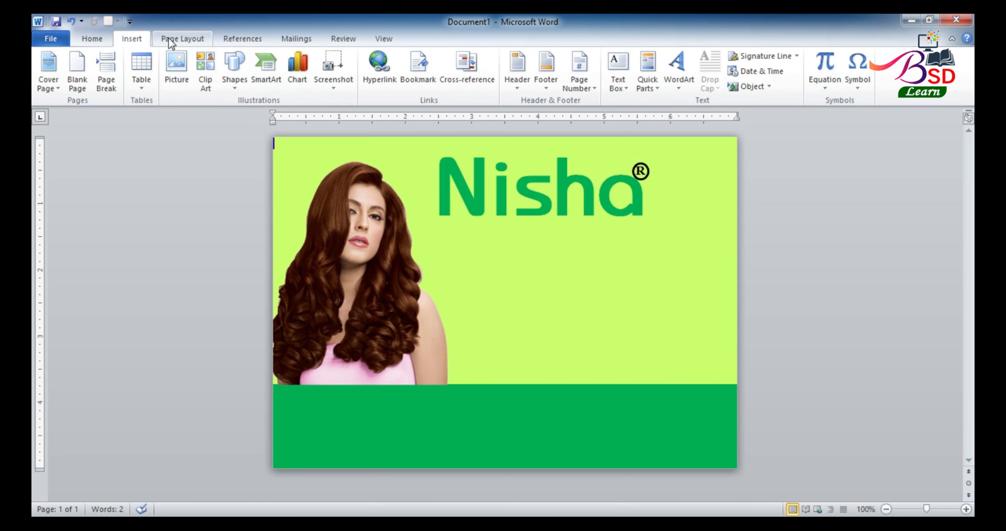
{"action": "left_click", "coordinate": [170, 41]}
{"action": "left_click", "coordinate": [129, 39]}
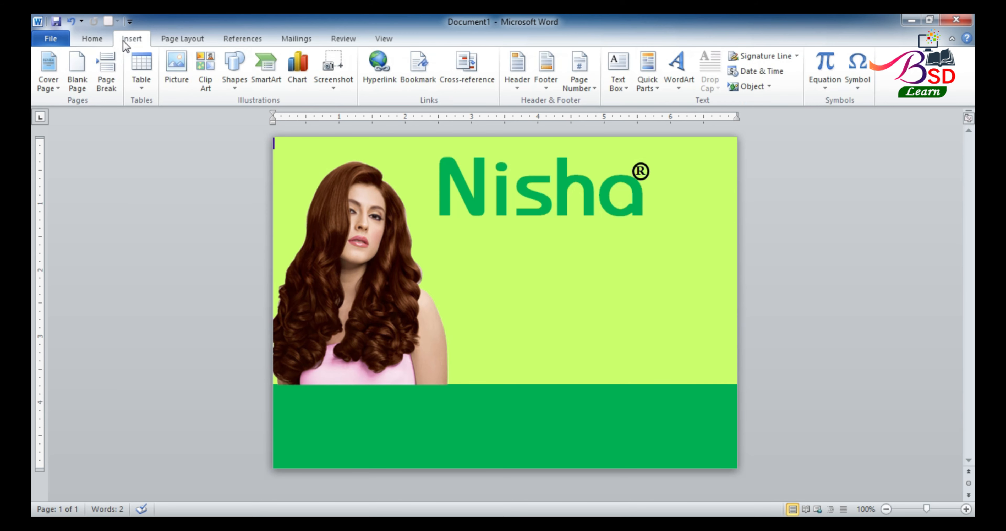
{"action": "left_click", "coordinate": [182, 63]}
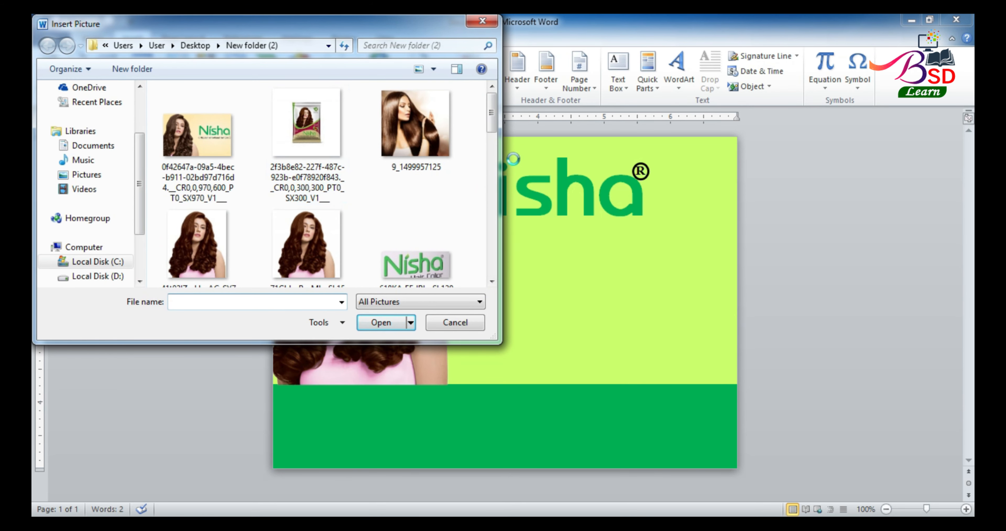
{"action": "scroll", "coordinate": [324, 184], "scroll_direction": "down", "scroll_amount": 10}
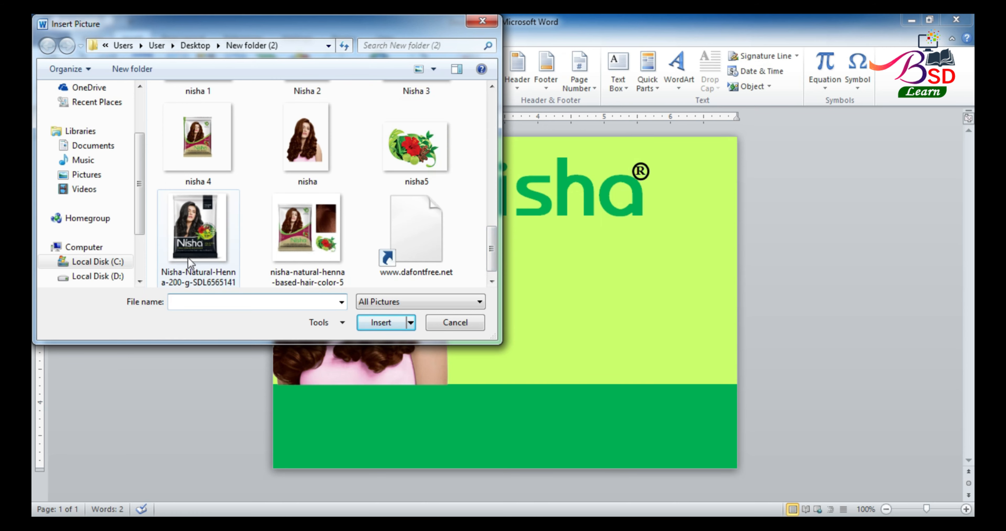
{"action": "scroll", "coordinate": [491, 254], "scroll_direction": "up", "scroll_amount": 1}
{"action": "left_click", "coordinate": [193, 156]}
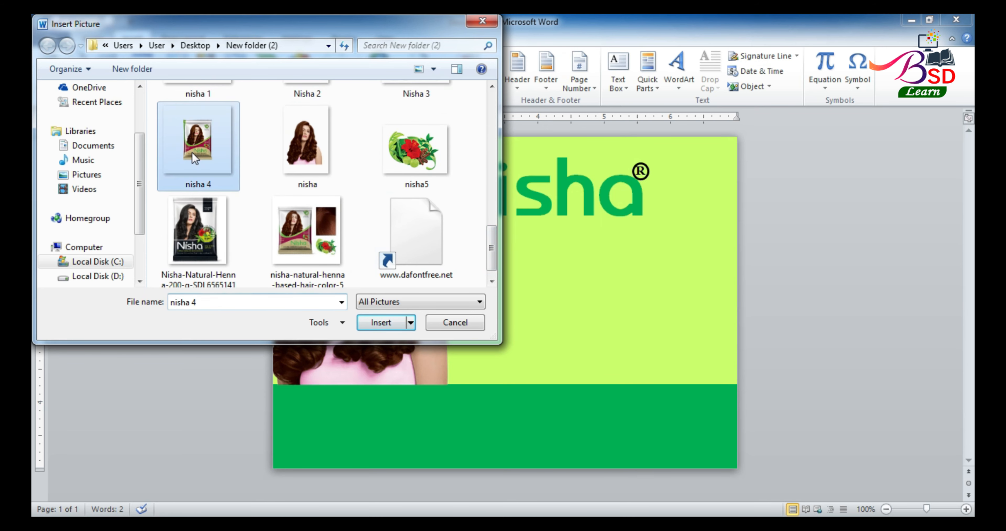
{"action": "left_click", "coordinate": [382, 325]}
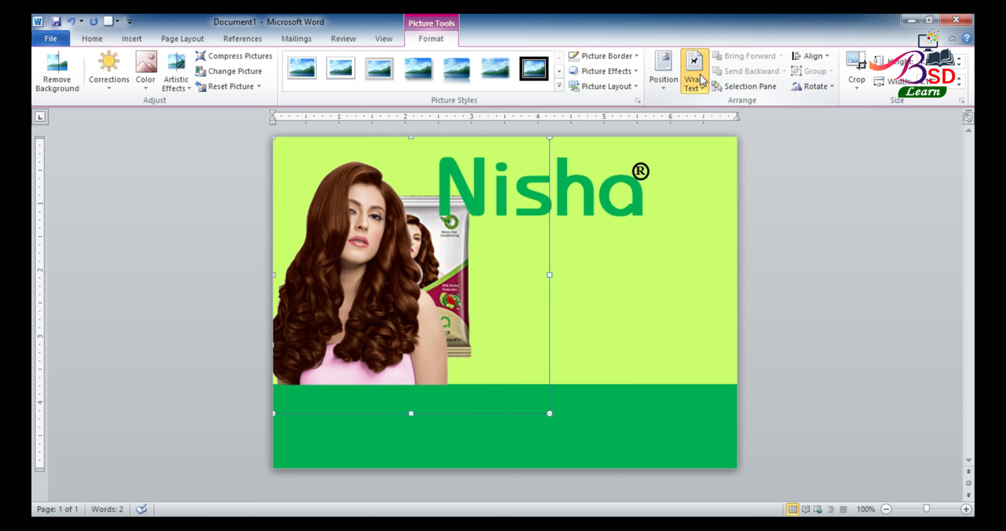
{"action": "left_click", "coordinate": [694, 78]}
Put the nisha 4 picture in front of text, crop it to the pack, and move it below the logo
{"action": "left_click", "coordinate": [706, 205]}
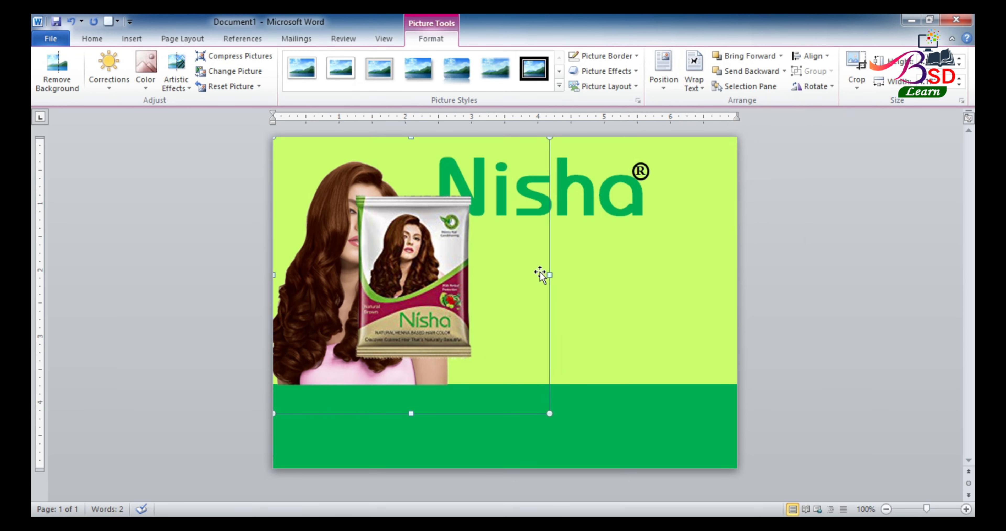
{"action": "left_click", "coordinate": [857, 64]}
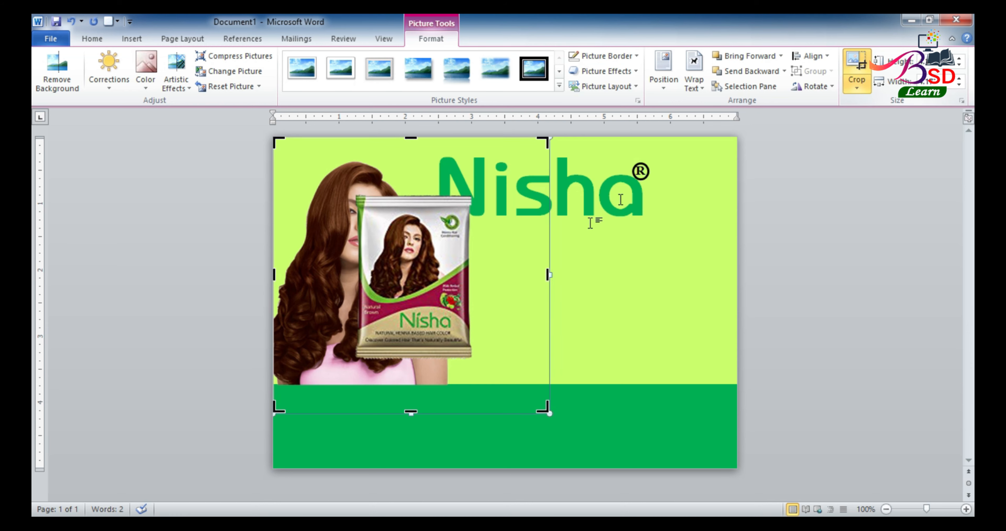
{"action": "left_click_drag", "start_coordinate": [549, 273], "coordinate": [471, 275]}
{"action": "left_click_drag", "start_coordinate": [275, 278], "coordinate": [354, 276]}
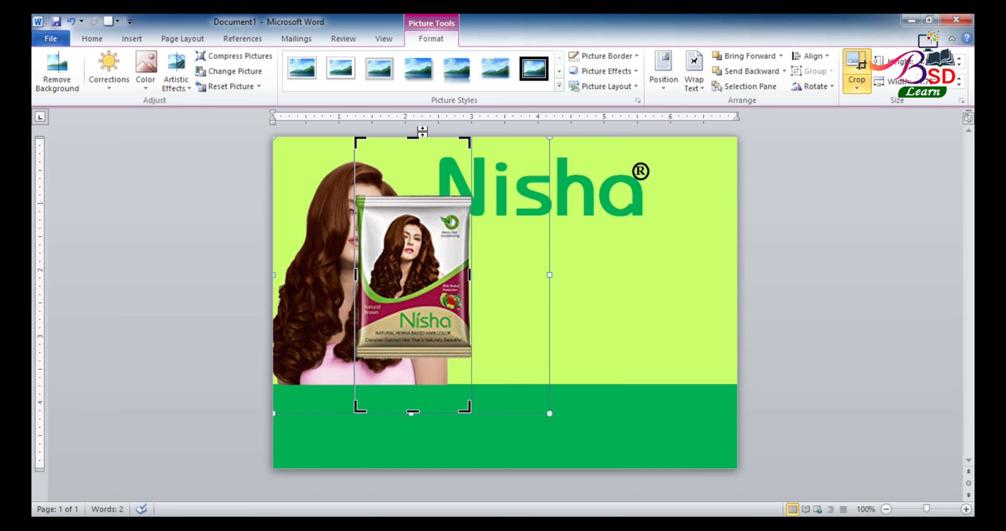
{"action": "left_click_drag", "start_coordinate": [415, 141], "coordinate": [414, 194]}
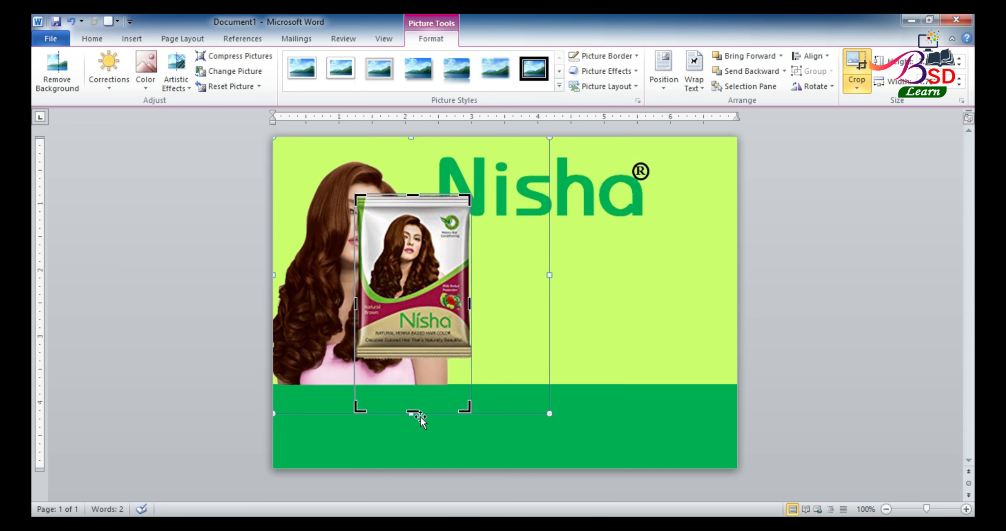
{"action": "left_click_drag", "start_coordinate": [412, 413], "coordinate": [415, 357]}
{"action": "left_click", "coordinate": [890, 252]}
{"action": "left_click_drag", "start_coordinate": [424, 279], "coordinate": [541, 309]}
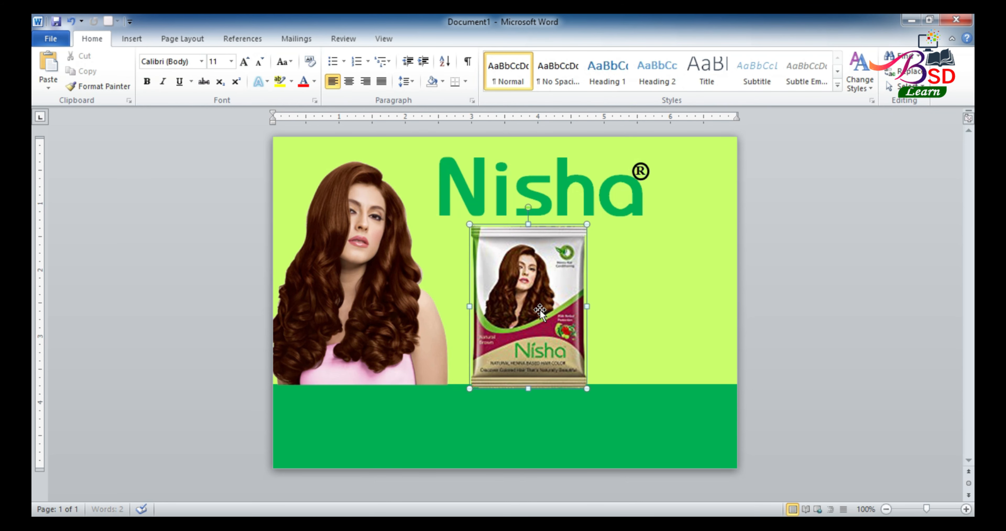
{"action": "left_click", "coordinate": [125, 39]}
Insert the nisha 1 pack picture and set it in front of text
{"action": "left_click", "coordinate": [178, 70]}
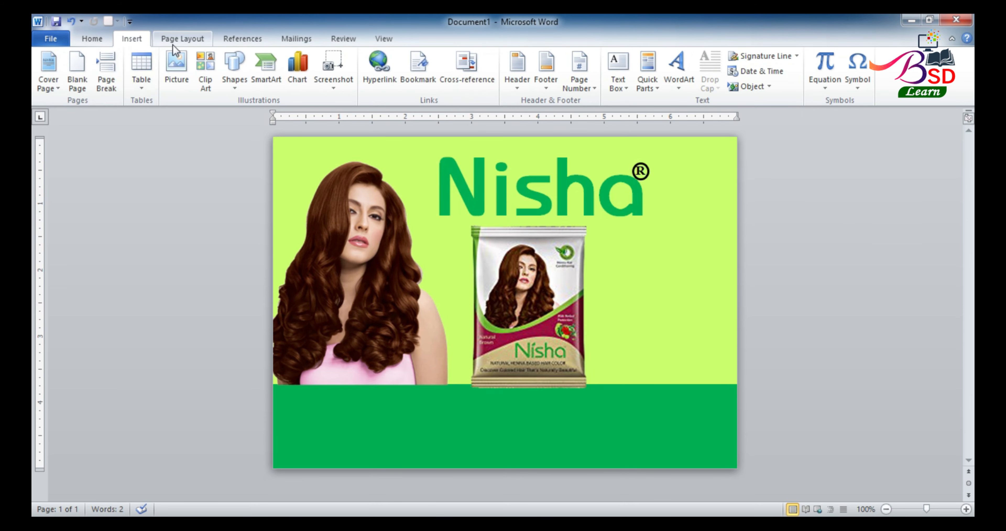
{"action": "left_click", "coordinate": [182, 63]}
{"action": "left_click_drag", "start_coordinate": [491, 126], "coordinate": [491, 226]}
{"action": "left_click", "coordinate": [198, 125]}
{"action": "left_click", "coordinate": [385, 322]}
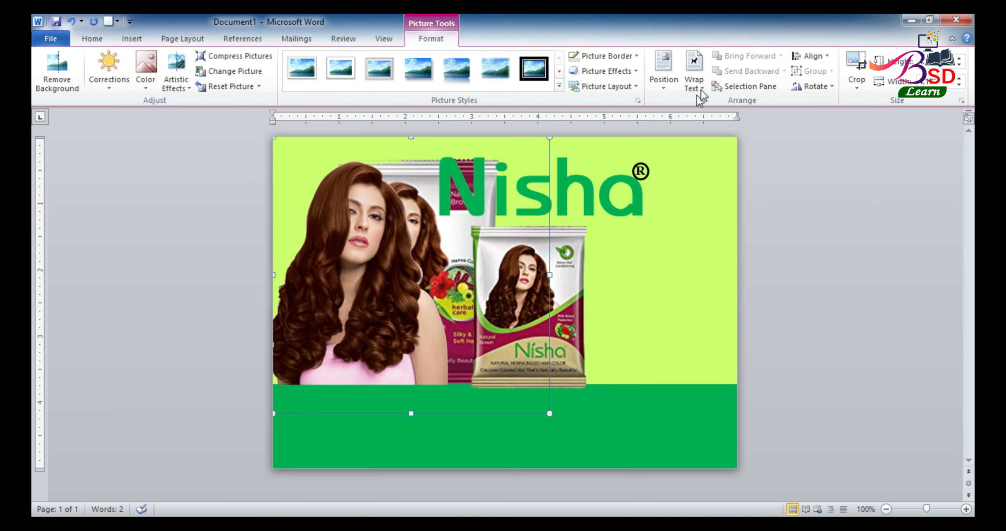
{"action": "left_click", "coordinate": [693, 74]}
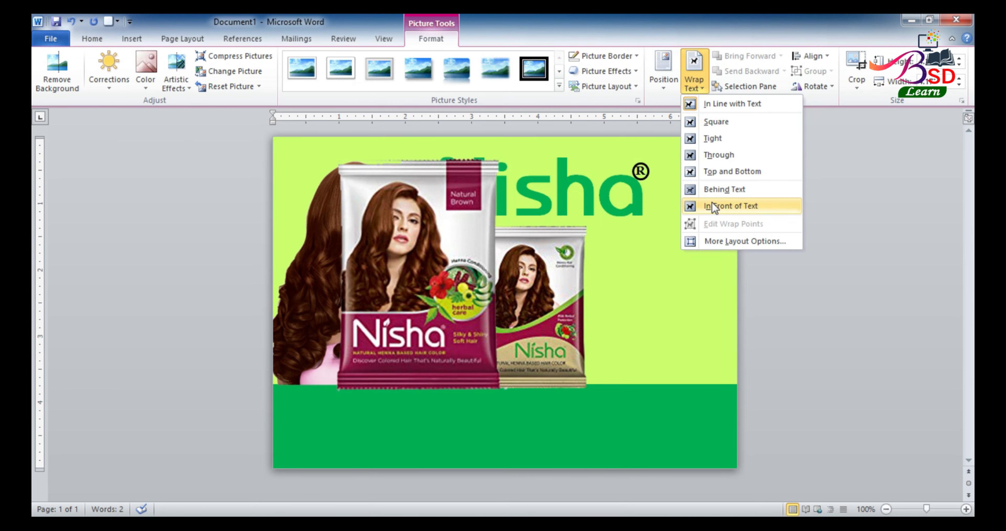
{"action": "left_click", "coordinate": [708, 204]}
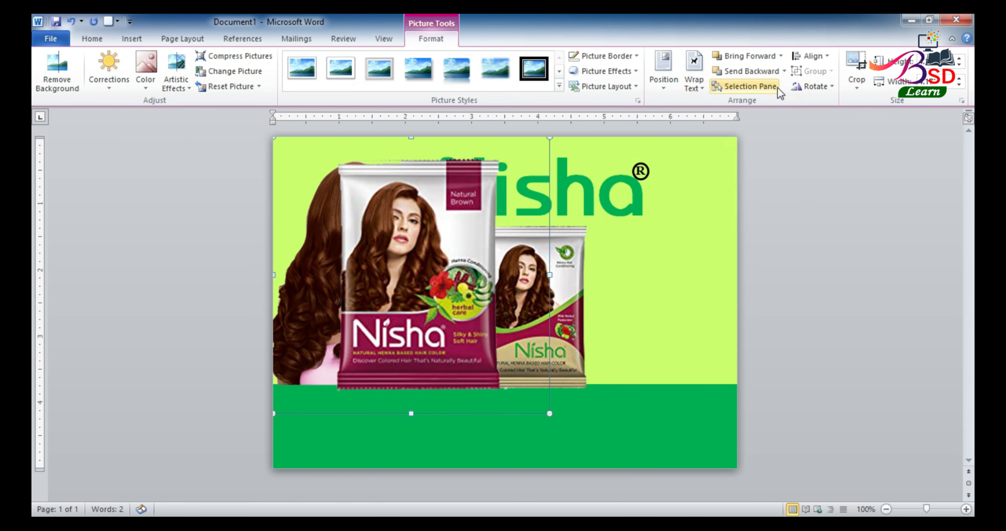
Crop the nisha 1 picture on all four sides down to the pack
{"action": "left_click", "coordinate": [856, 64]}
{"action": "left_click_drag", "start_coordinate": [546, 277], "coordinate": [498, 277]}
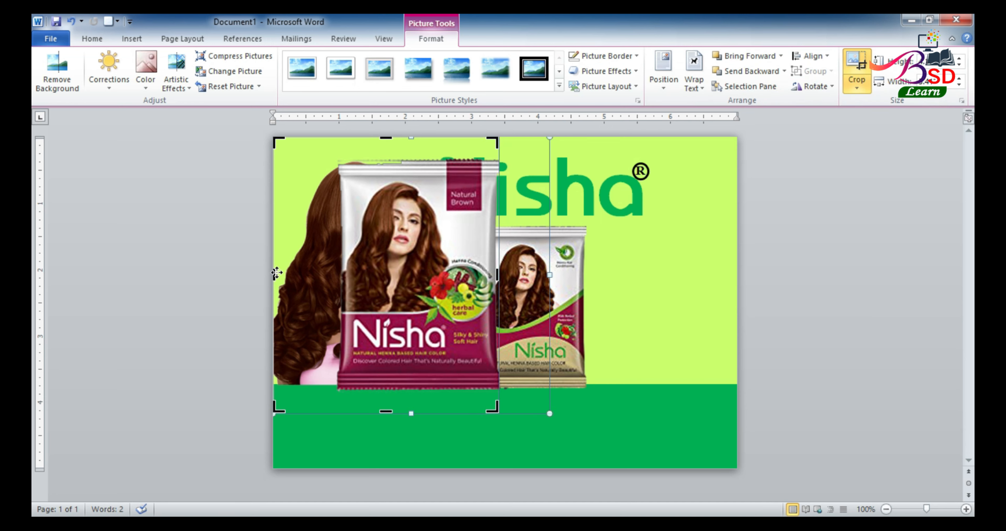
{"action": "left_click_drag", "start_coordinate": [273, 271], "coordinate": [335, 271]}
{"action": "left_click_drag", "start_coordinate": [417, 139], "coordinate": [419, 158]}
{"action": "left_click_drag", "start_coordinate": [417, 413], "coordinate": [418, 386]}
{"action": "left_click", "coordinate": [846, 273]}
{"action": "left_click", "coordinate": [436, 288]}
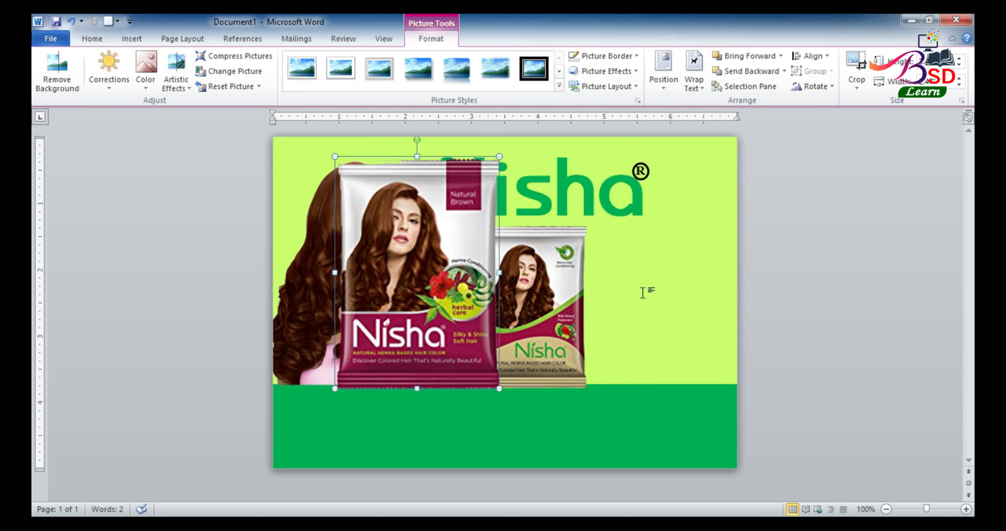
Keep the maroon pack in front of text, shrink it and move it beside the first pack
{"action": "left_click", "coordinate": [694, 74]}
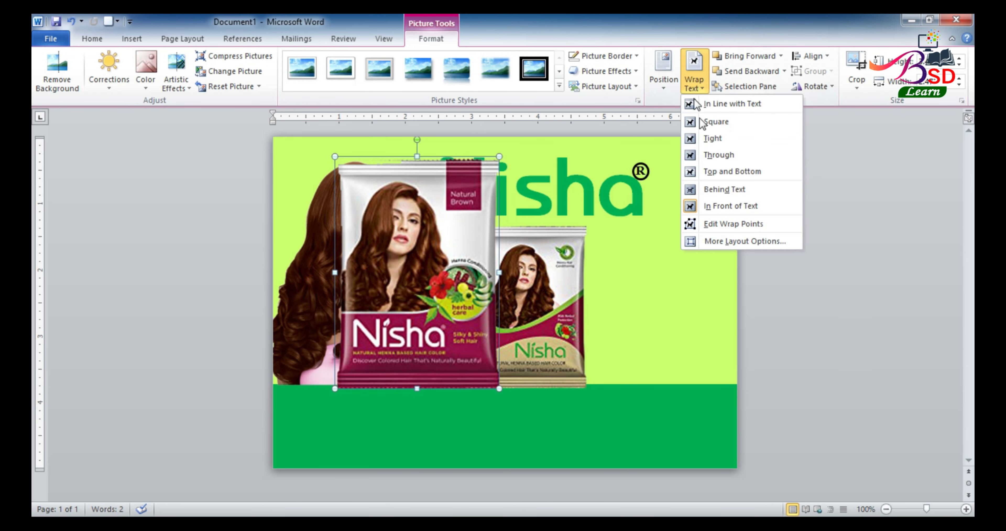
{"action": "left_click", "coordinate": [731, 206]}
{"action": "left_click_drag", "start_coordinate": [485, 236], "coordinate": [755, 251]}
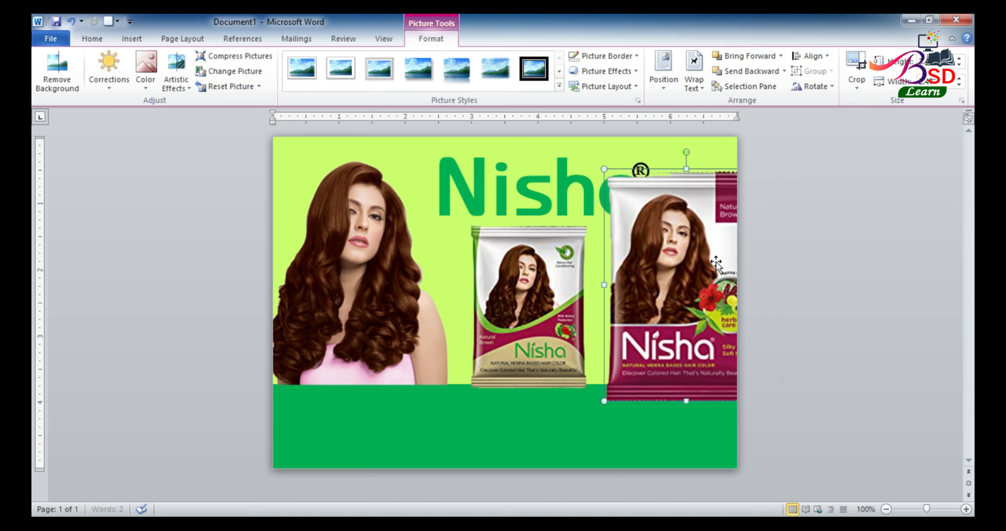
{"action": "left_click_drag", "start_coordinate": [604, 169], "coordinate": [657, 243]}
{"action": "left_click_drag", "start_coordinate": [684, 274], "coordinate": [615, 254]}
Fine-tune both packs' positions and sizes so they stand side by side under the logo
{"action": "left_click_drag", "start_coordinate": [523, 278], "coordinate": [495, 270]}
{"action": "left_click_drag", "start_coordinate": [636, 290], "coordinate": [604, 273]}
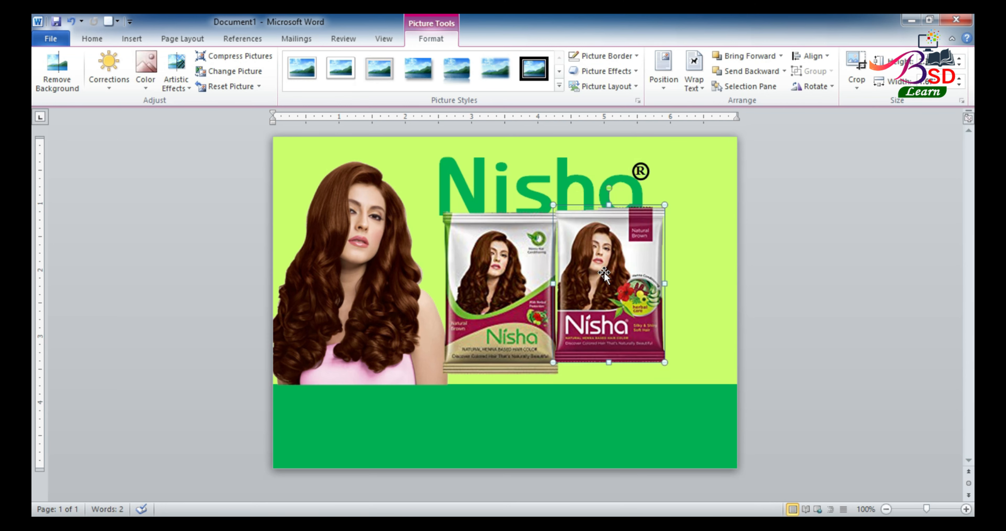
{"action": "left_click_drag", "start_coordinate": [668, 363], "coordinate": [670, 368]}
{"action": "left_click_drag", "start_coordinate": [611, 315], "coordinate": [659, 315]}
{"action": "left_click_drag", "start_coordinate": [519, 292], "coordinate": [524, 303]}
{"action": "left_click_drag", "start_coordinate": [659, 295], "coordinate": [667, 300]}
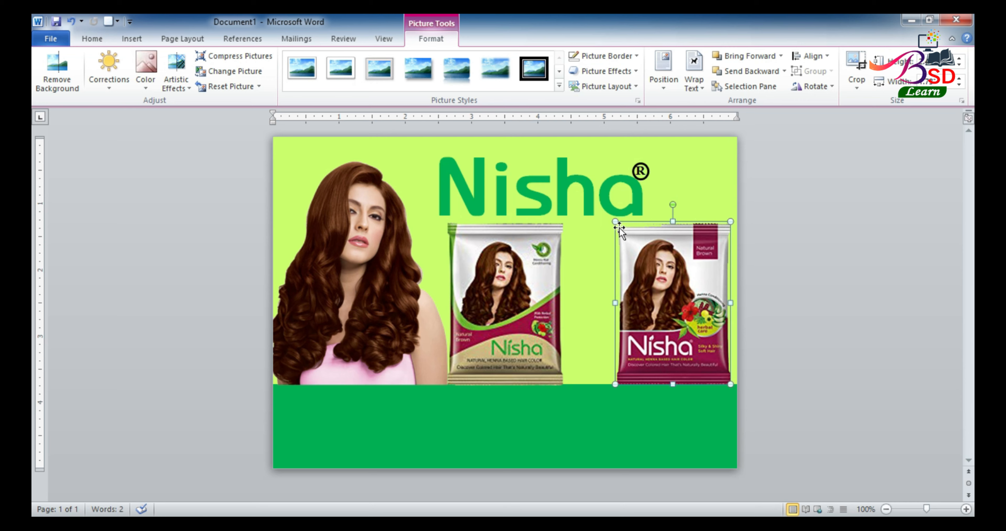
{"action": "left_click_drag", "start_coordinate": [614, 220], "coordinate": [612, 217]}
{"action": "left_click", "coordinate": [583, 302]}
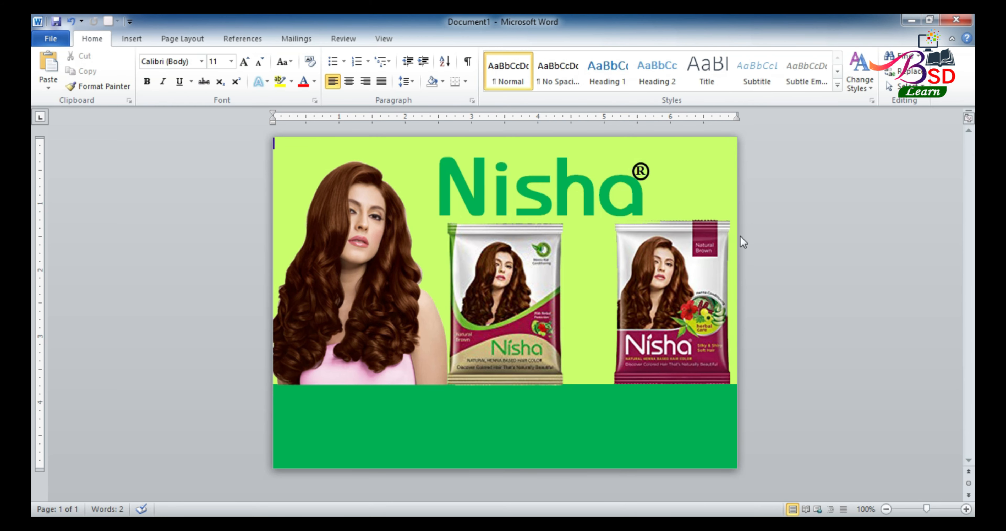
Insert the Nisha 3 picture and float it in front of text
{"action": "left_click", "coordinate": [132, 39]}
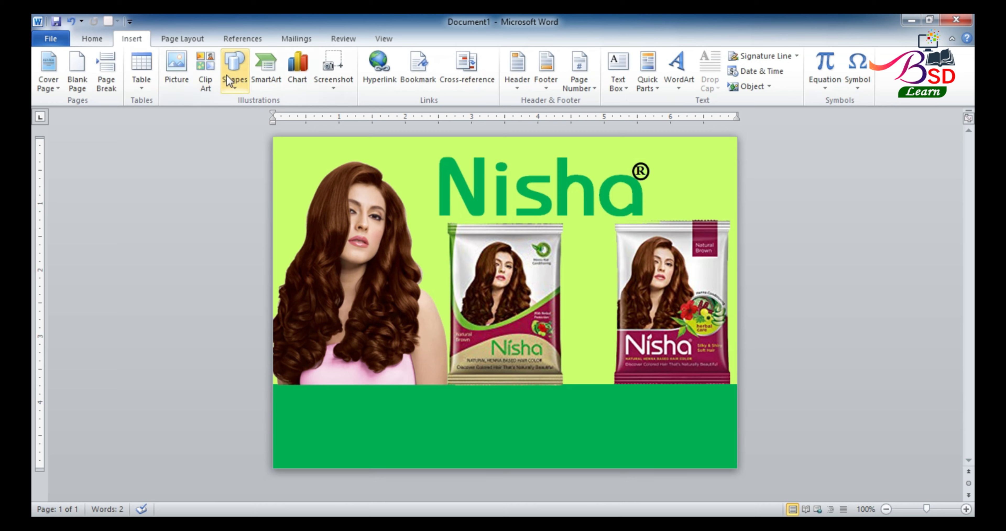
{"action": "left_click", "coordinate": [168, 69]}
{"action": "scroll", "coordinate": [341, 234], "scroll_direction": "down", "scroll_amount": 5}
{"action": "left_click", "coordinate": [418, 176]}
{"action": "left_click", "coordinate": [380, 322]}
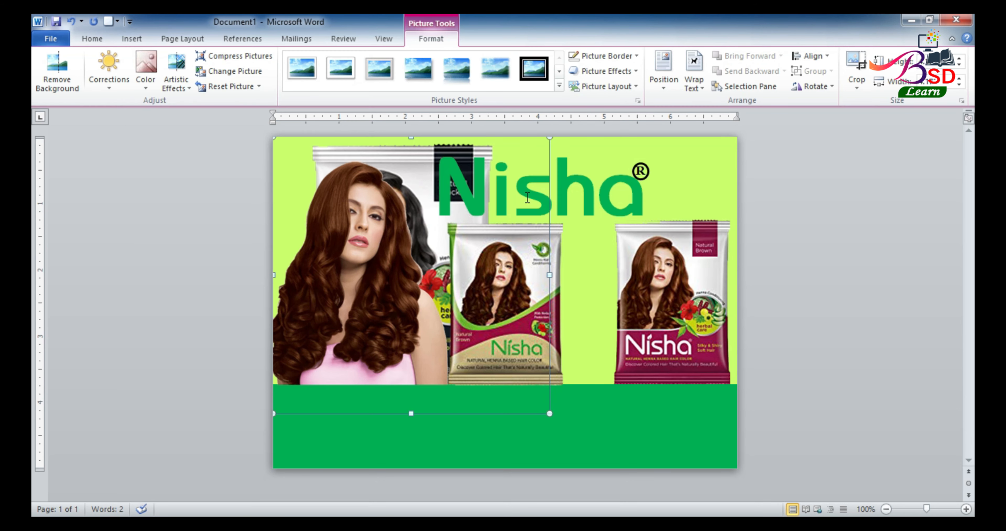
{"action": "left_click", "coordinate": [694, 78]}
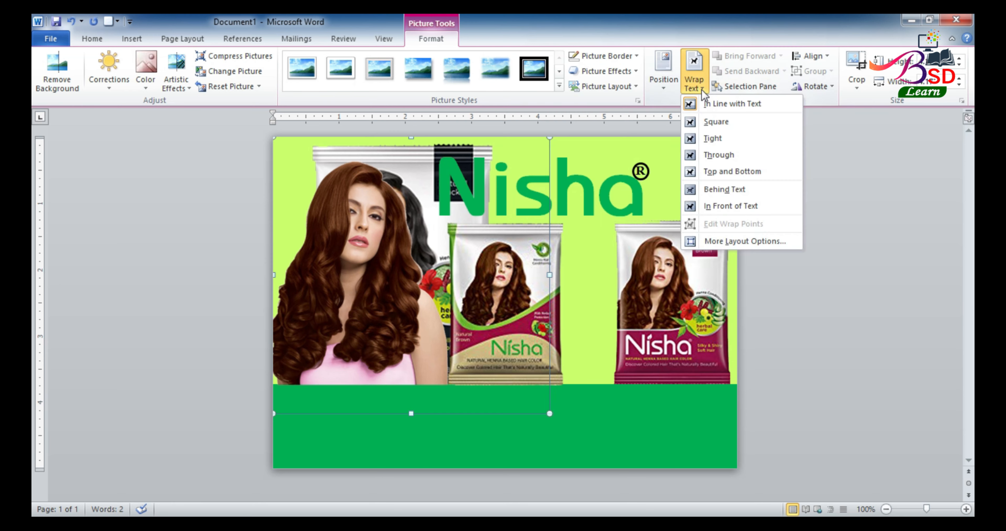
{"action": "left_click", "coordinate": [720, 205]}
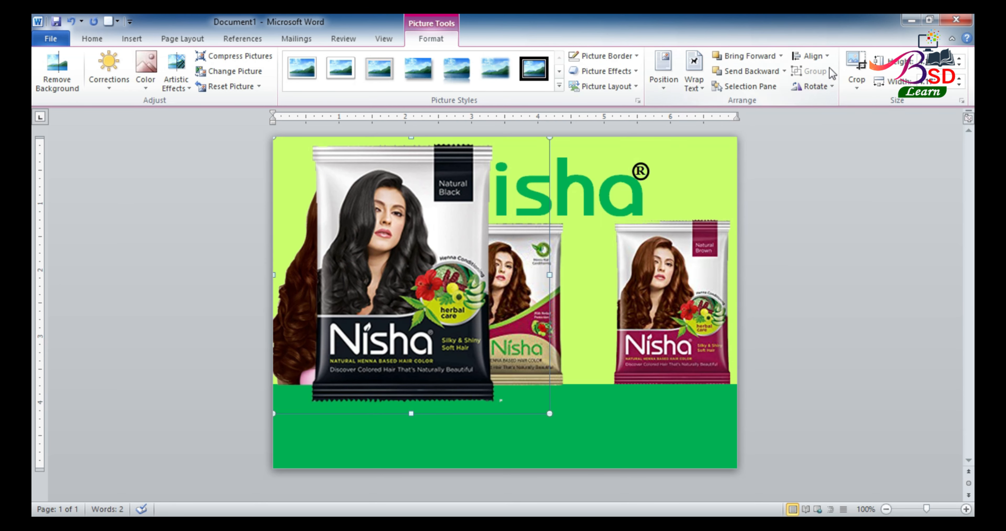
Crop the Nisha 3 picture's four edges down to the black pack
{"action": "left_click", "coordinate": [858, 64]}
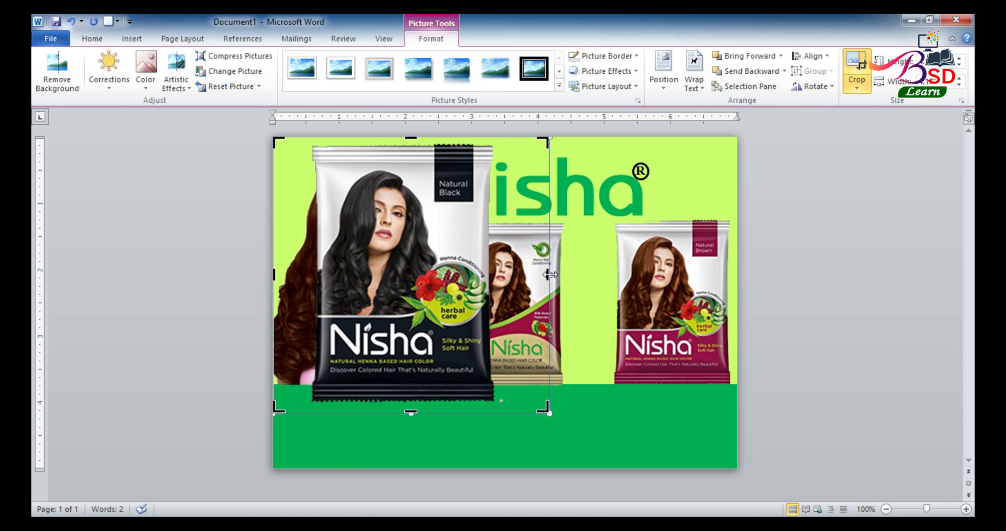
{"action": "left_click_drag", "start_coordinate": [549, 275], "coordinate": [494, 275]}
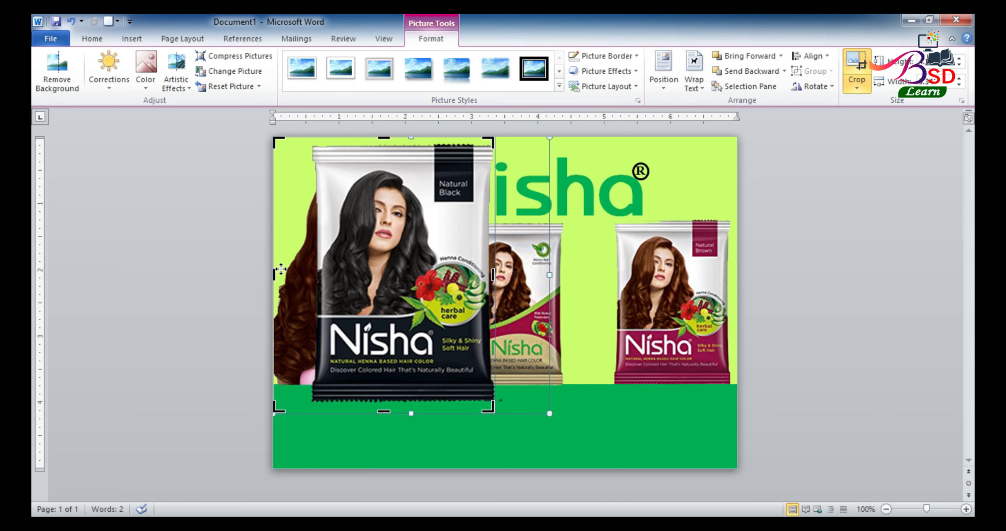
{"action": "left_click_drag", "start_coordinate": [273, 274], "coordinate": [313, 275]}
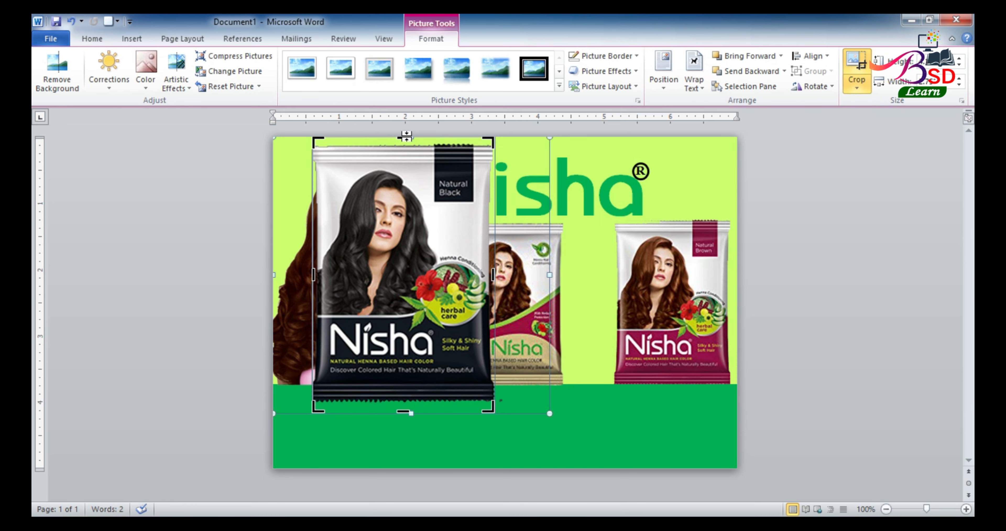
{"action": "left_click_drag", "start_coordinate": [406, 135], "coordinate": [405, 143]}
{"action": "left_click_drag", "start_coordinate": [404, 412], "coordinate": [404, 402]}
{"action": "left_click", "coordinate": [800, 218]}
Shrink the black pack and place it between the two other packs
{"action": "left_click", "coordinate": [439, 260]}
{"action": "left_click_drag", "start_coordinate": [440, 260], "coordinate": [622, 281]}
{"action": "left_click_drag", "start_coordinate": [495, 162], "coordinate": [582, 282]}
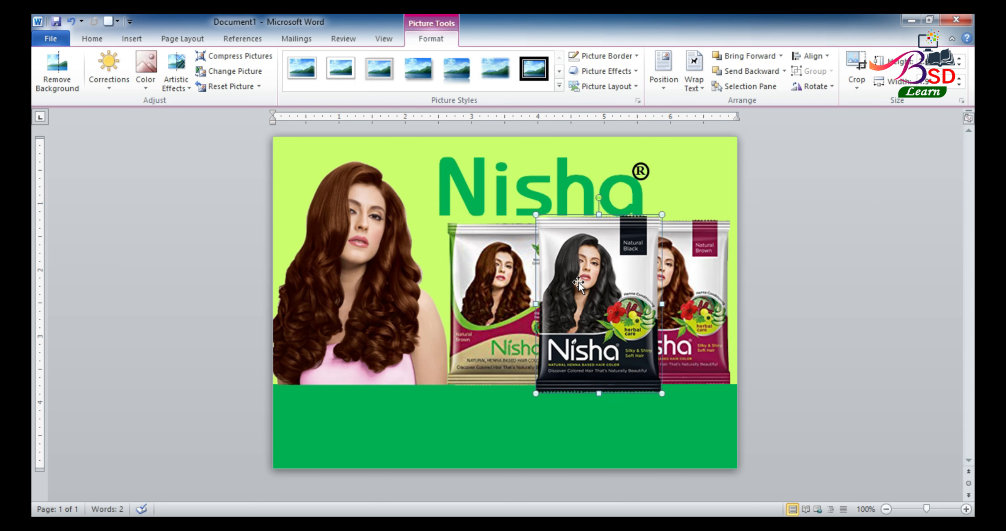
{"action": "left_click_drag", "start_coordinate": [578, 282], "coordinate": [583, 283]}
{"action": "left_click", "coordinate": [679, 294]}
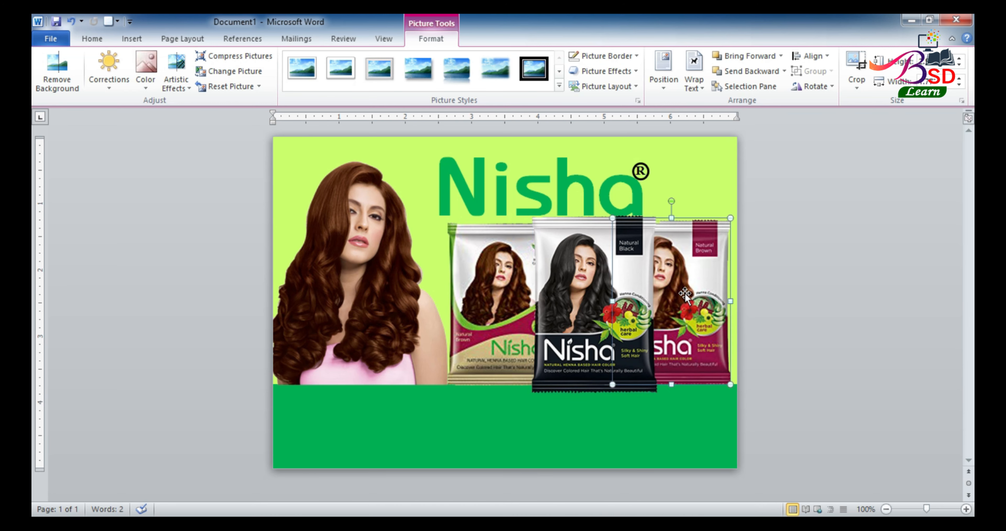
Nudge the right pack down and group all three pack pictures into one object
{"action": "key", "text": "ctrl+Down"}
{"action": "left_click", "coordinate": [498, 302], "text": "ctrl"}
{"action": "left_click", "coordinate": [694, 280], "text": "ctrl"}
{"action": "left_click", "coordinate": [629, 285], "text": "ctrl"}
{"action": "left_click_drag", "start_coordinate": [698, 275], "coordinate": [701, 274]}
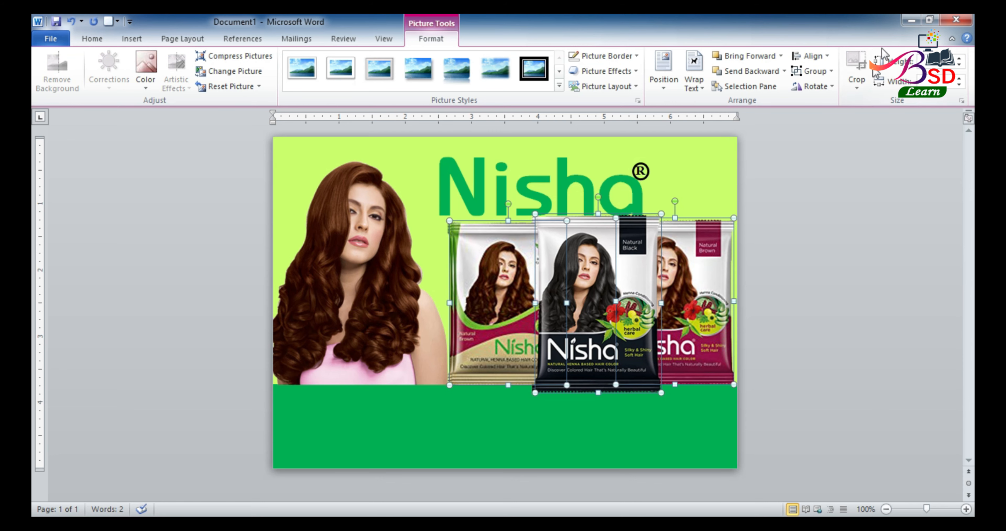
{"action": "left_click", "coordinate": [831, 71]}
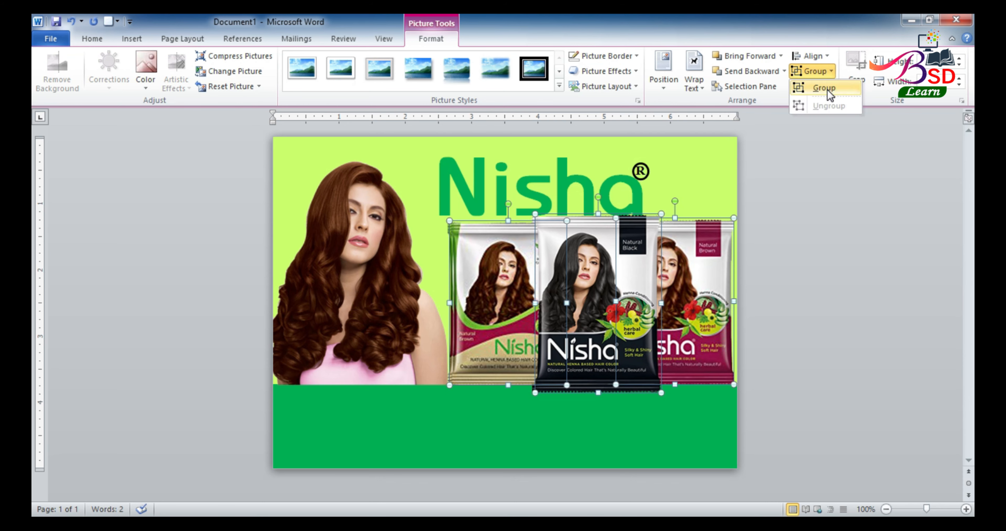
{"action": "left_click", "coordinate": [828, 89]}
{"action": "left_click", "coordinate": [650, 262]}
Resize the pack group and place it right of the woman above the green band
{"action": "left_click", "coordinate": [553, 319]}
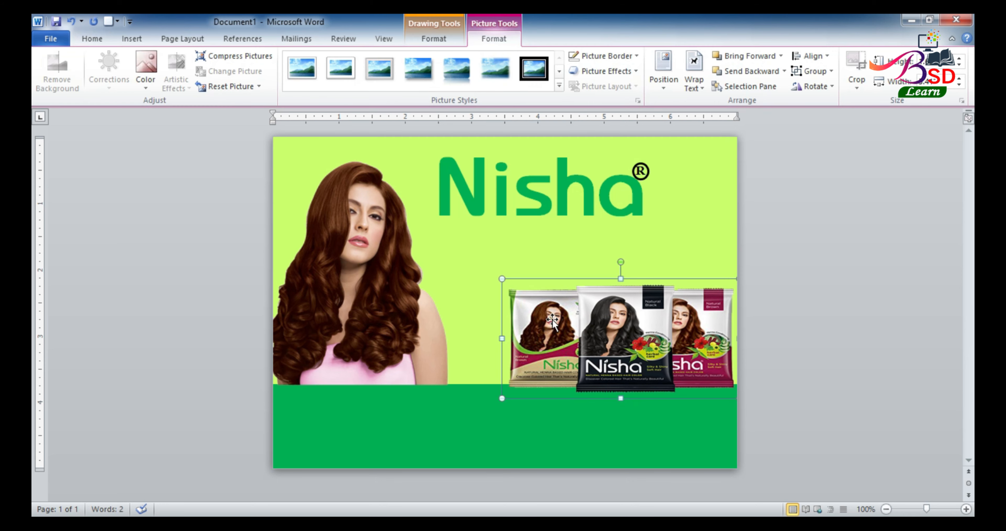
{"action": "left_click_drag", "start_coordinate": [503, 279], "coordinate": [457, 223]}
{"action": "left_click_drag", "start_coordinate": [605, 300], "coordinate": [589, 294]}
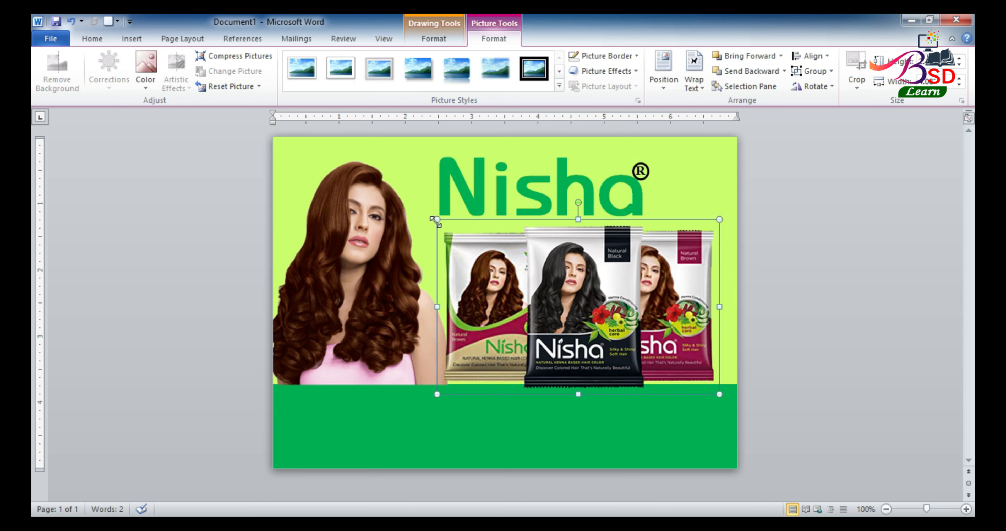
{"action": "left_click_drag", "start_coordinate": [437, 221], "coordinate": [485, 284]}
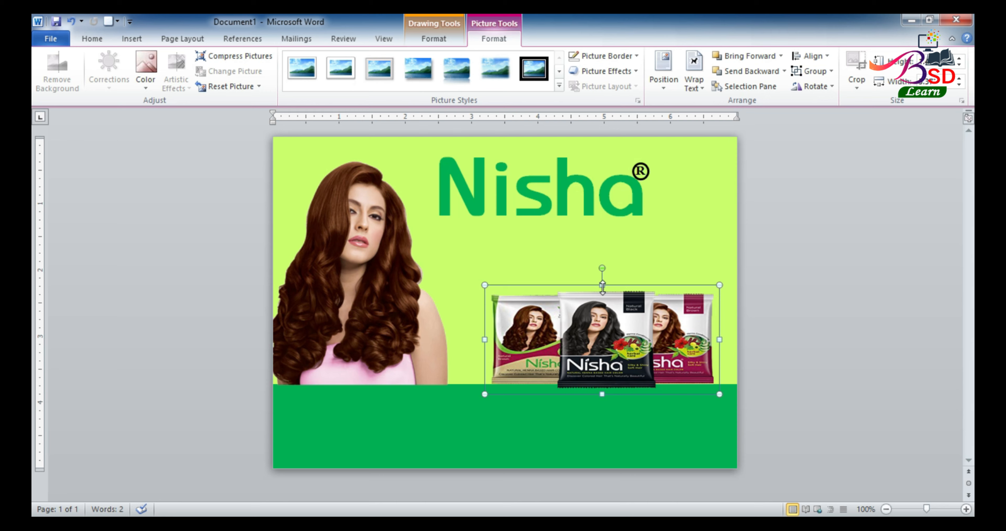
{"action": "left_click_drag", "start_coordinate": [602, 285], "coordinate": [601, 258]}
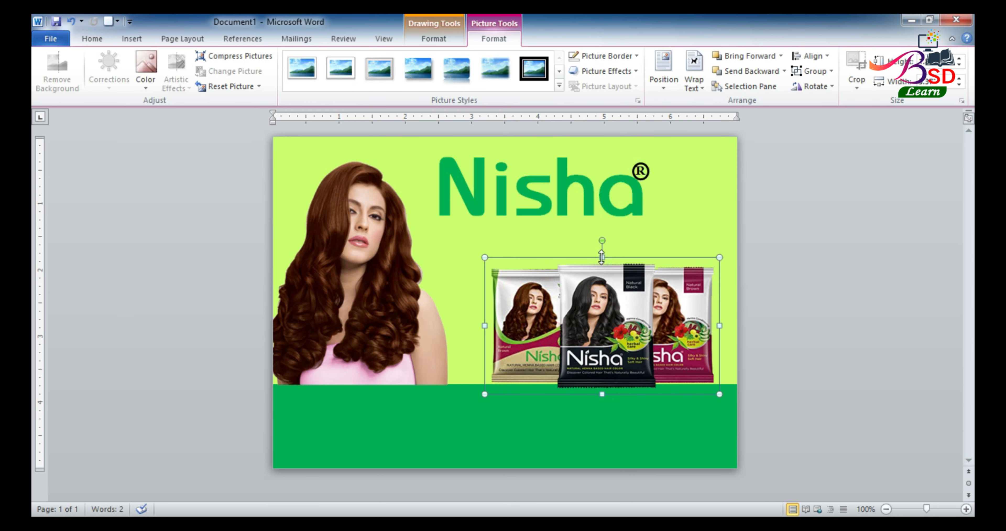
{"action": "left_click_drag", "start_coordinate": [591, 295], "coordinate": [564, 285]}
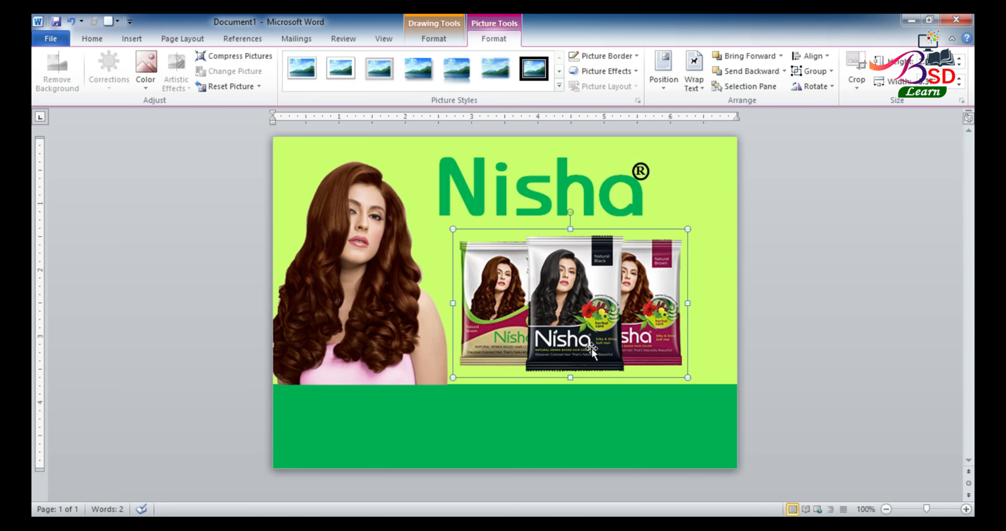
{"action": "left_click", "coordinate": [786, 277]}
{"action": "scroll", "coordinate": [699, 312], "scroll_direction": "up", "scroll_amount": 6, "text": "ctrl"}
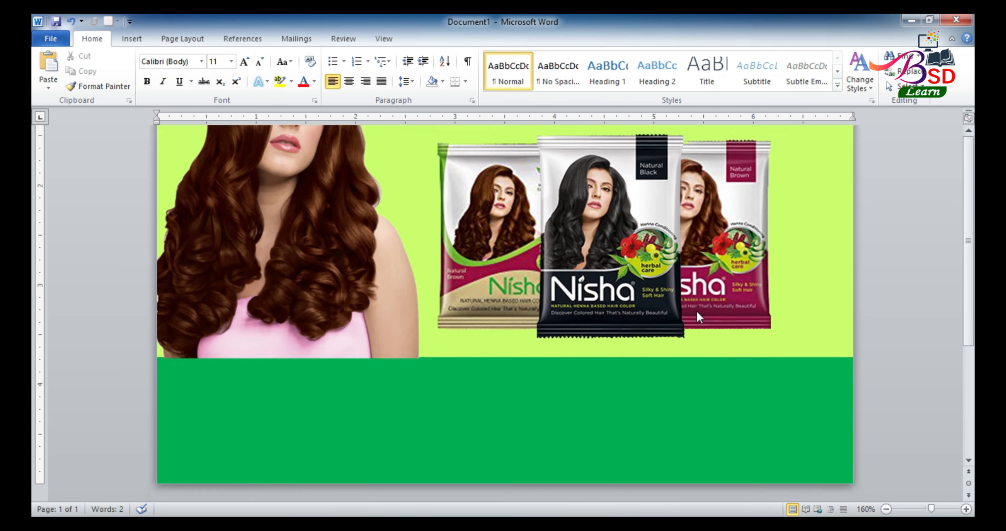
Draw a rectangle at the page's right edge above the green band
{"action": "scroll", "coordinate": [697, 313], "scroll_direction": "up", "scroll_amount": 1, "text": "ctrl"}
{"action": "left_click", "coordinate": [130, 39]}
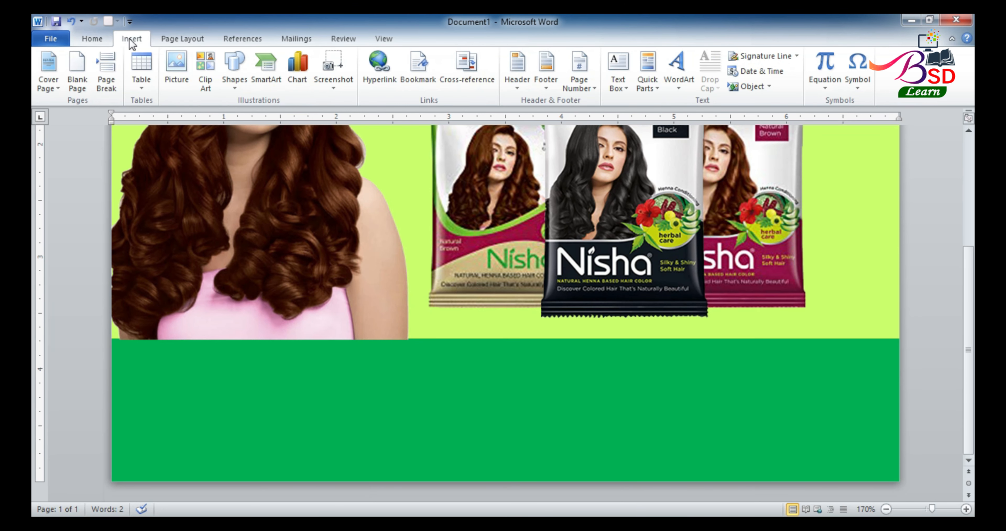
{"action": "left_click", "coordinate": [241, 76]}
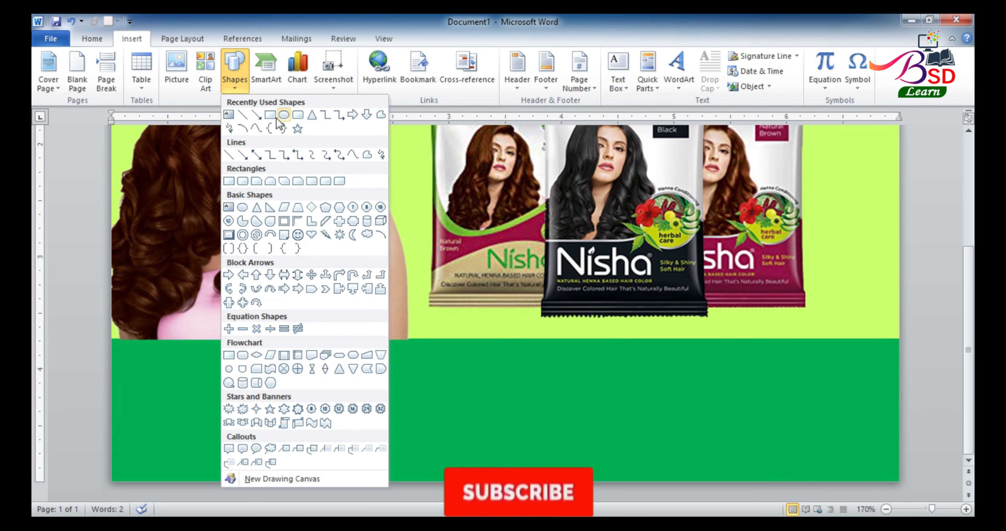
{"action": "left_click", "coordinate": [284, 115]}
{"action": "mouse_move", "coordinate": [715, 310]}
{"action": "left_mouse_down"}
{"action": "mouse_move", "coordinate": [795, 345]}
{"action": "mouse_move", "coordinate": [898, 354]}
{"action": "left_mouse_up"}
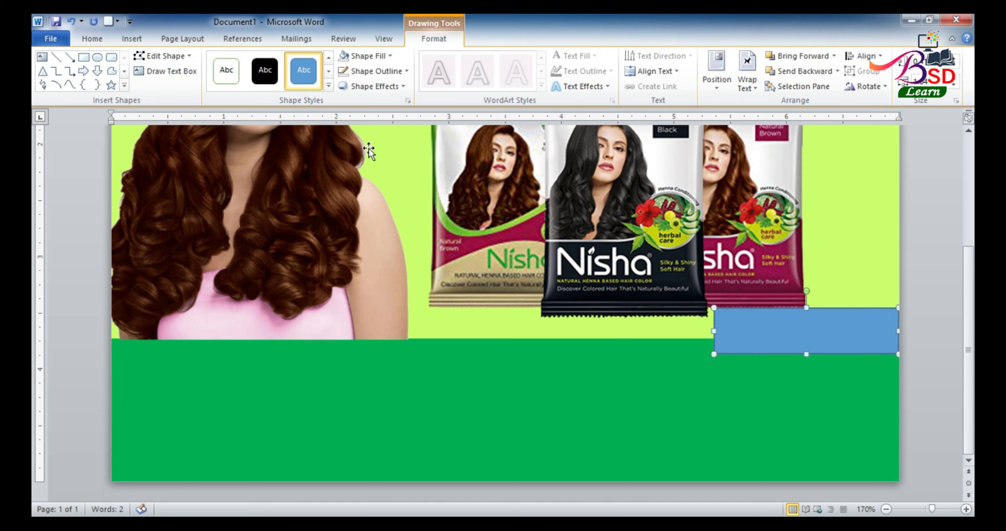
{"action": "left_click", "coordinate": [137, 41]}
{"action": "left_click", "coordinate": [104, 43]}
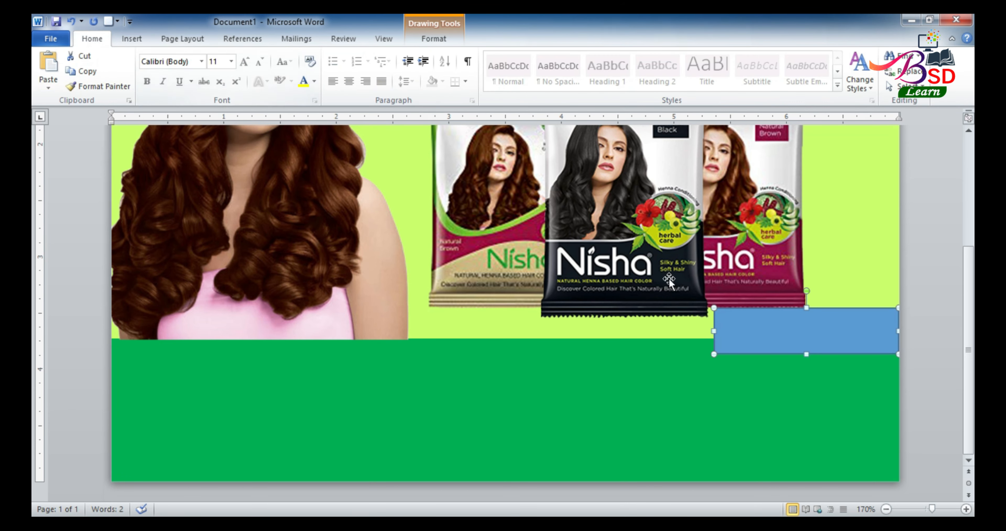
Add the tagline '३ शेडमा उपलब्ध छ' in the 009 ARAP font inside the rectangle
{"action": "right_click", "coordinate": [792, 328]}
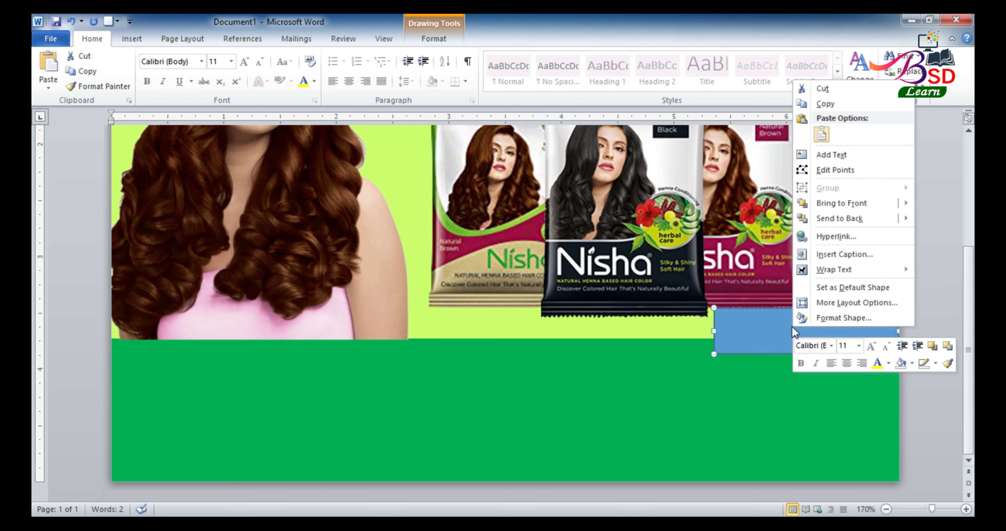
{"action": "left_click", "coordinate": [827, 160]}
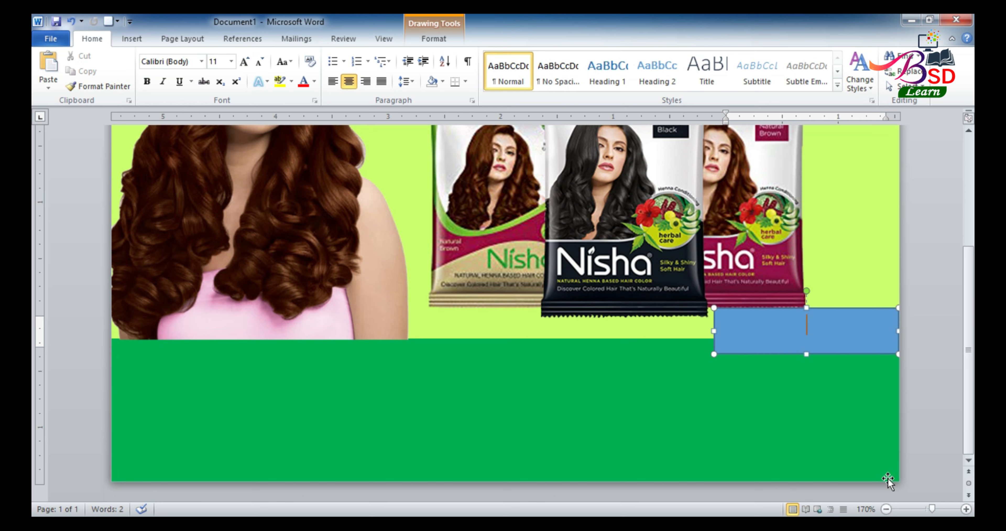
{"action": "left_click", "coordinate": [189, 62]}
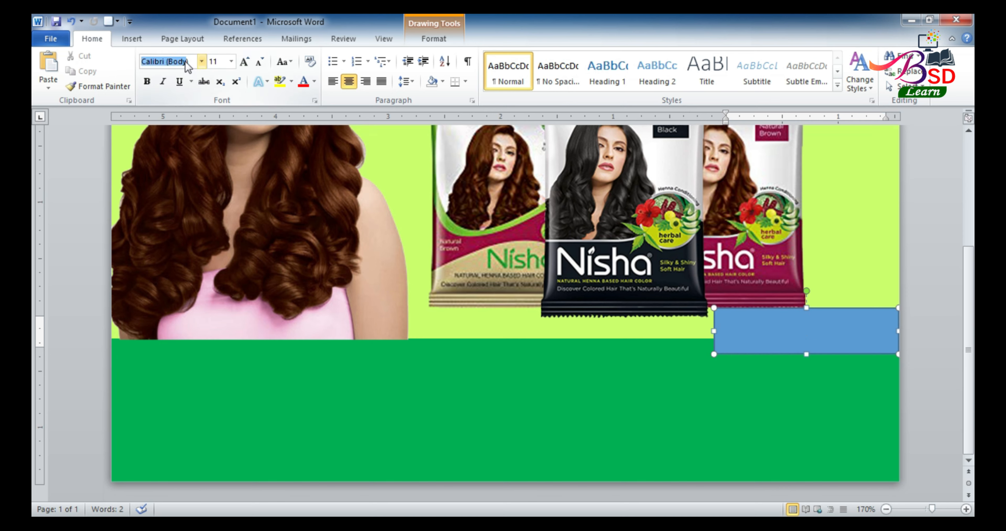
{"action": "type", "text": "009"}
{"action": "key", "text": "Return"}
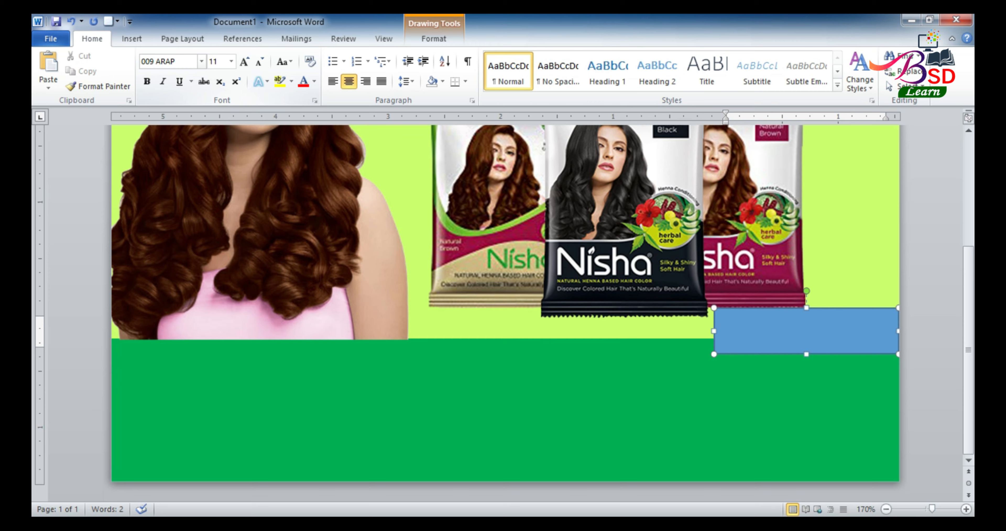
{"action": "type", "text": "३ श"}
{"action": "type", "text": "ेडमा उप"}
{"action": "type", "text": "लब्ध छ"}
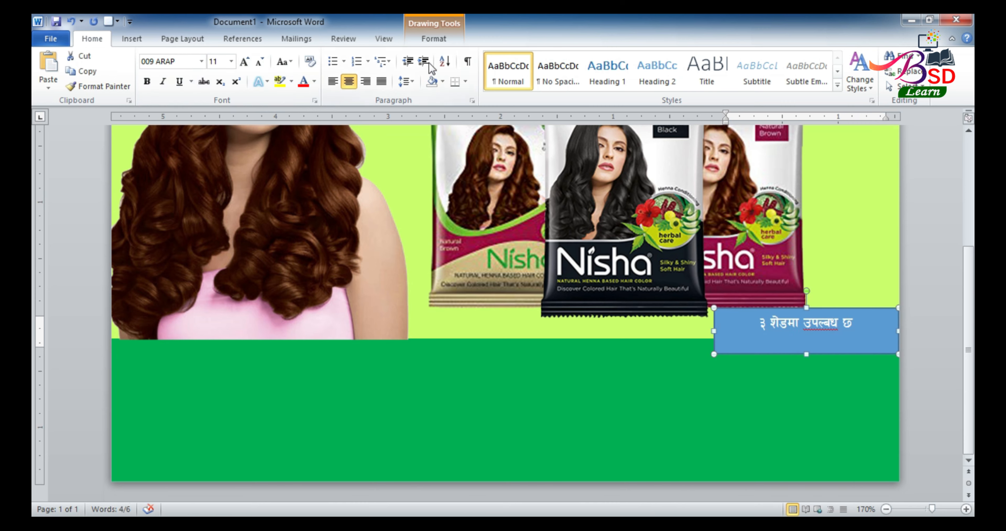
{"action": "left_click", "coordinate": [433, 39]}
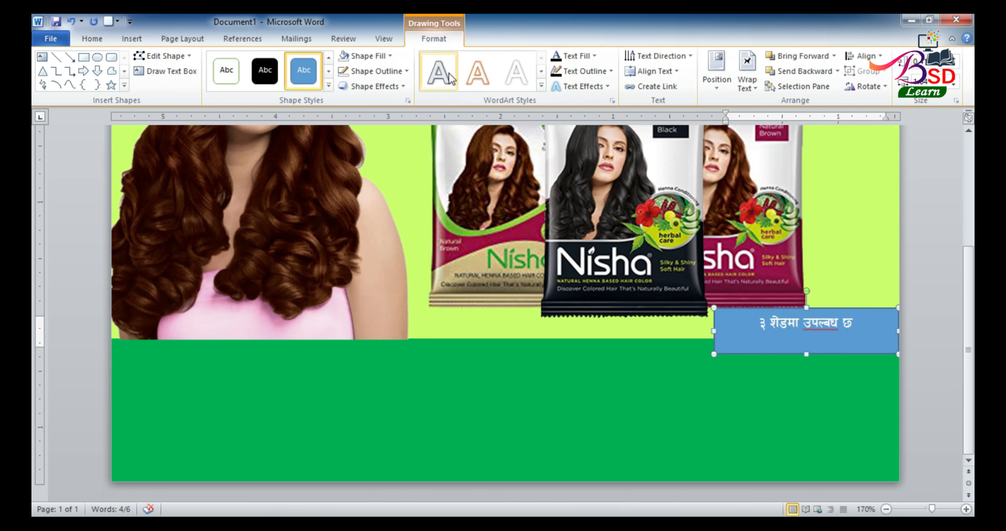
Remove the blue fill and the outline from the tagline text box
{"action": "left_click", "coordinate": [390, 57]}
{"action": "left_click", "coordinate": [406, 193]}
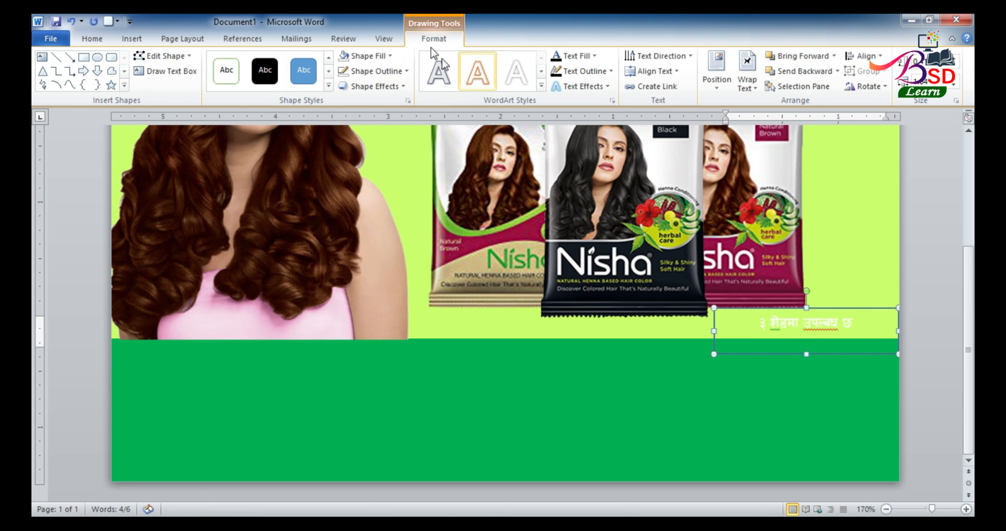
{"action": "left_click", "coordinate": [407, 72]}
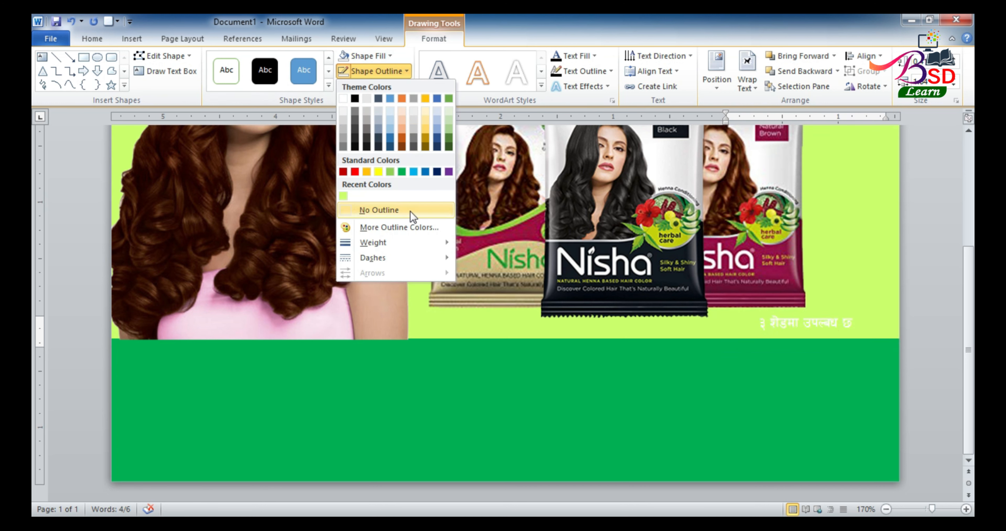
{"action": "left_click", "coordinate": [411, 211]}
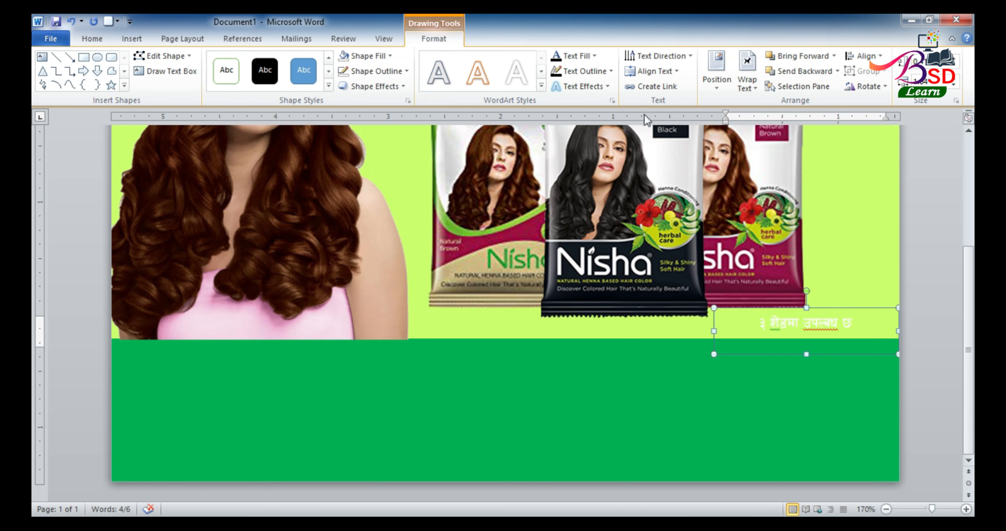
Apply a black text outline to the tagline, then remove it, keeping the text fill black
{"action": "left_click", "coordinate": [611, 72]}
{"action": "left_click", "coordinate": [568, 115]}
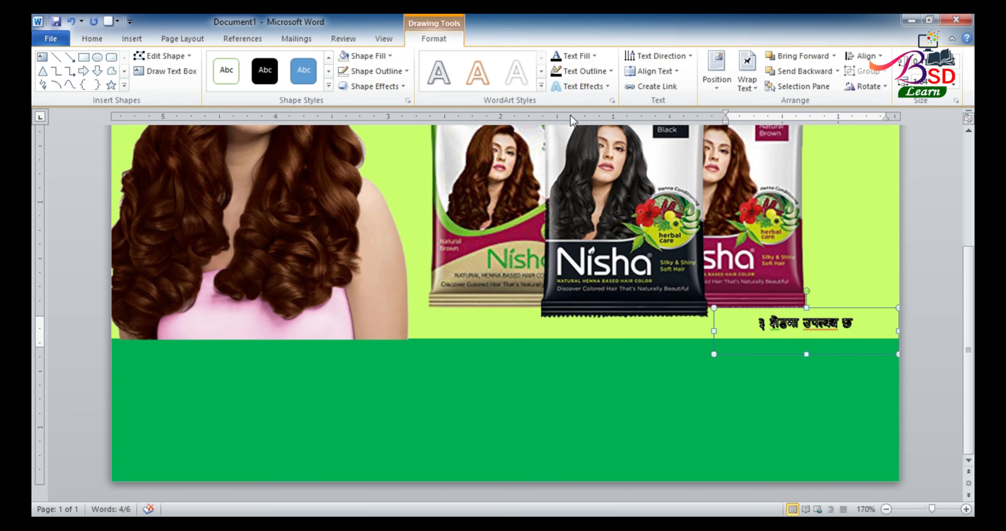
{"action": "left_click", "coordinate": [592, 57]}
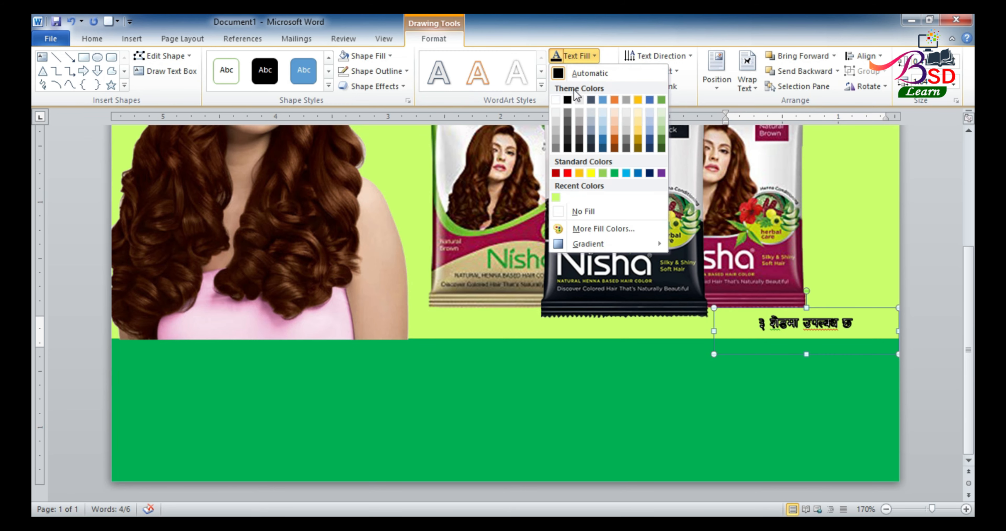
{"action": "left_click", "coordinate": [563, 99]}
{"action": "left_click", "coordinate": [612, 72]}
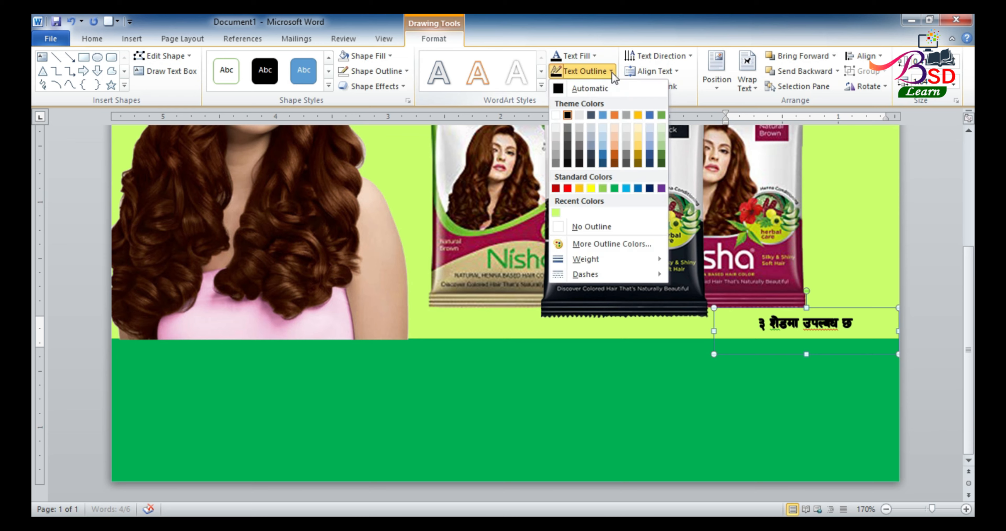
{"action": "left_click", "coordinate": [591, 227]}
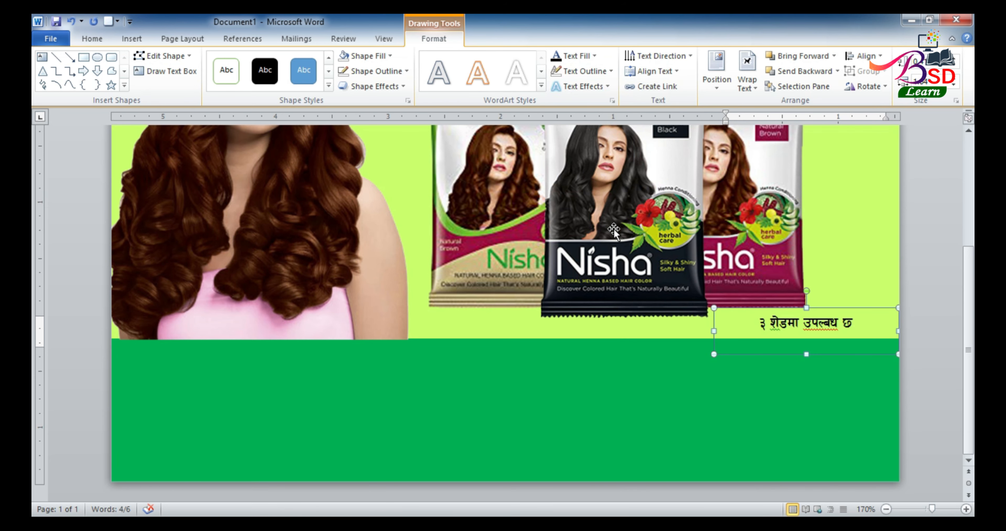
Ignore the spelling flags on two tagline words
{"action": "right_click", "coordinate": [819, 326]}
{"action": "left_click", "coordinate": [739, 173]}
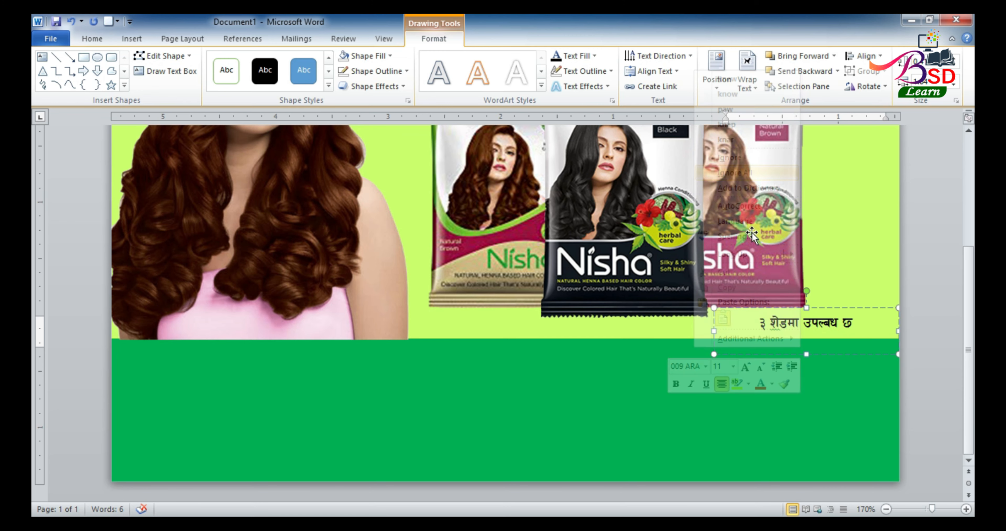
{"action": "right_click", "coordinate": [780, 324]}
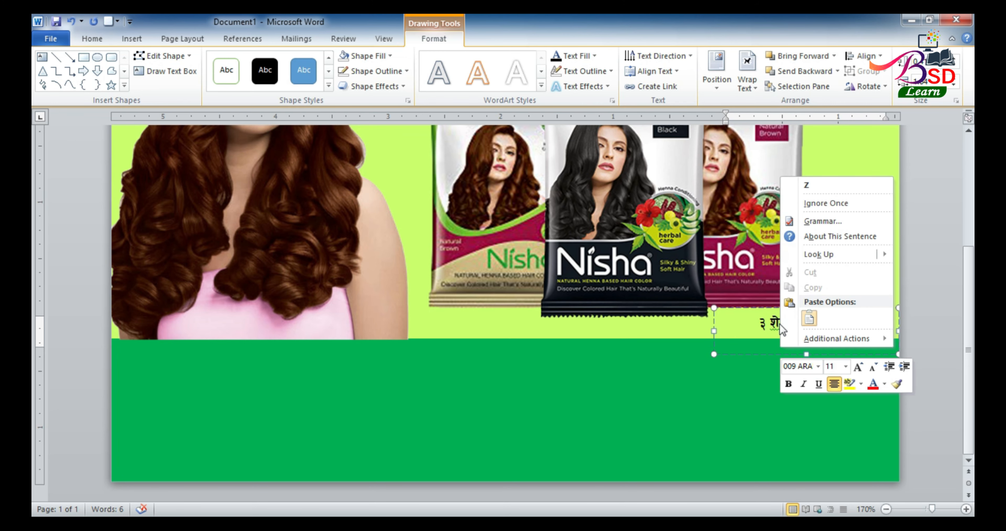
{"action": "left_click", "coordinate": [812, 204]}
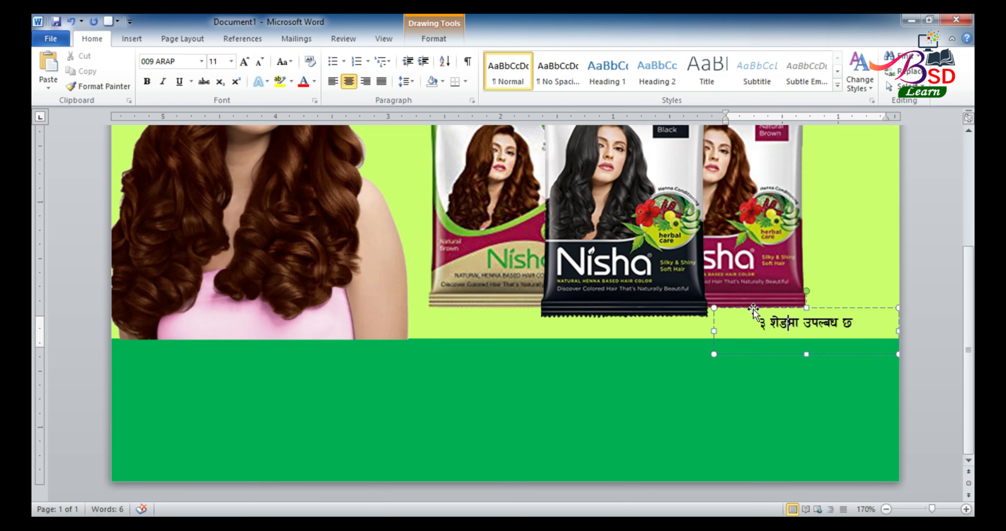
Grow the tagline text to 16 pt and nudge its box slightly right
{"action": "left_click", "coordinate": [245, 62]}
{"action": "left_click", "coordinate": [244, 62]}
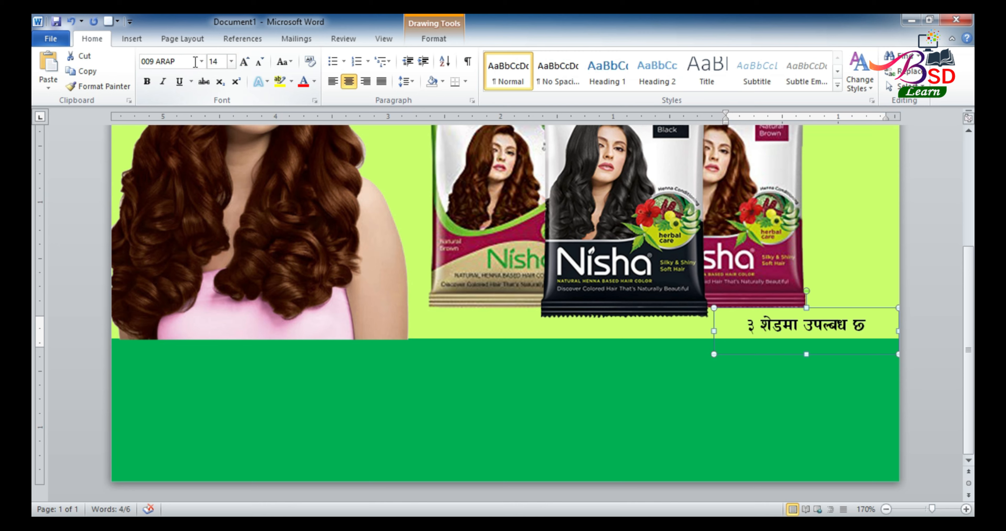
{"action": "left_click", "coordinate": [244, 62]}
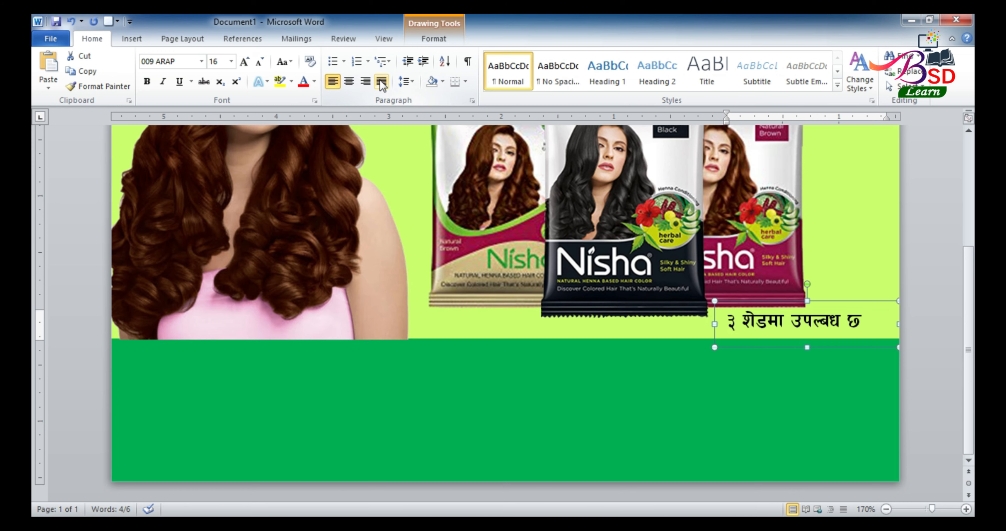
{"action": "key", "text": "Right"}
{"action": "key", "text": "Right"}
{"action": "key", "text": "Right"}
{"action": "key", "text": "Right"}
{"action": "key", "text": "Right"}
{"action": "key", "text": "Right"}
{"action": "key", "text": "Right"}
{"action": "key", "text": "Right"}
{"action": "key", "text": "Right"}
{"action": "key", "text": "Right"}
{"action": "key", "text": "Right"}
{"action": "key", "text": "Right"}
{"action": "key", "text": "Right"}
{"action": "key", "text": "Right"}
{"action": "key", "text": "Right"}
{"action": "key", "text": "Right"}
{"action": "key", "text": "Right"}
{"action": "key", "text": "Right"}
{"action": "key", "text": "Right"}
{"action": "key", "text": "Right"}
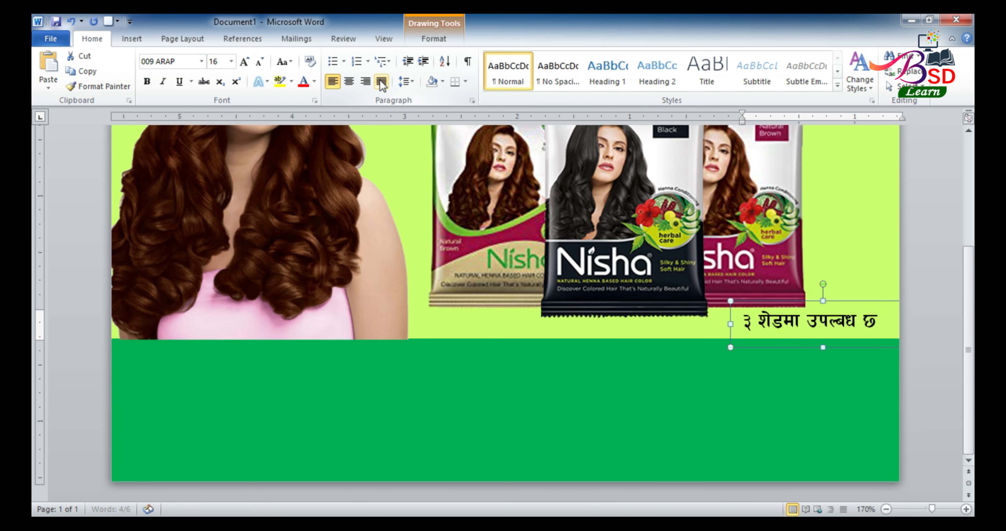
{"action": "key", "text": "Down"}
{"action": "key", "text": "Down"}
{"action": "key", "text": "Down"}
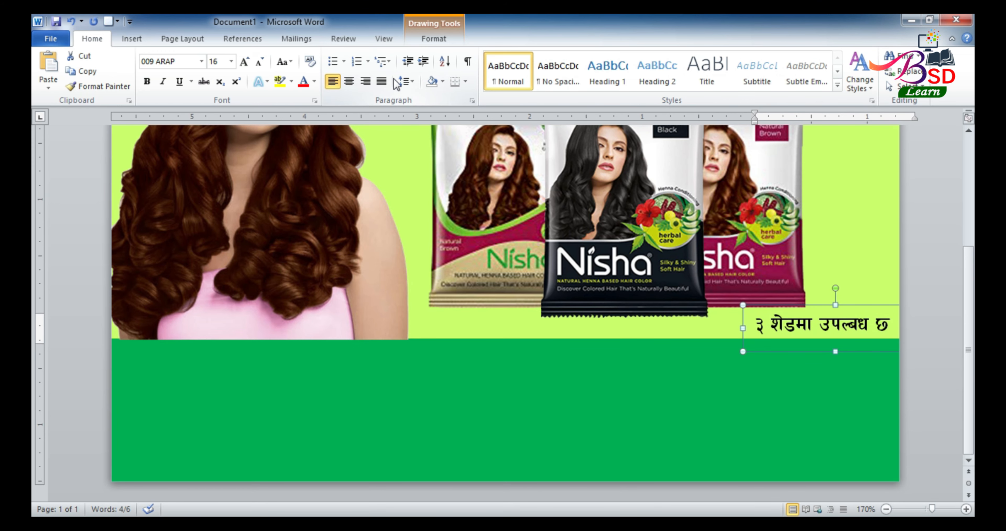
{"action": "left_click", "coordinate": [849, 206]}
Zoom out and shift the product-pack group slightly left
{"action": "scroll", "coordinate": [717, 209], "scroll_direction": "down", "scroll_amount": 1}
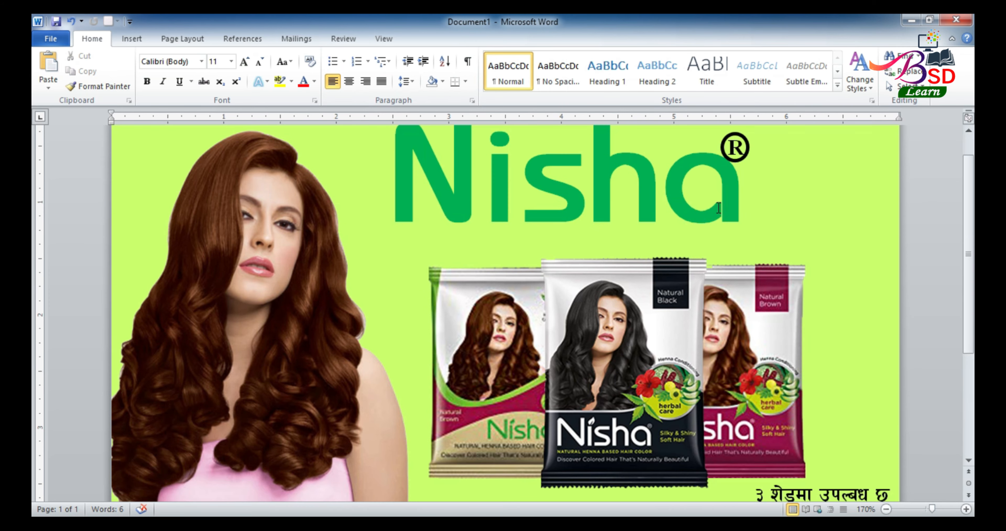
{"action": "scroll", "coordinate": [708, 217], "scroll_direction": "down", "scroll_amount": 3}
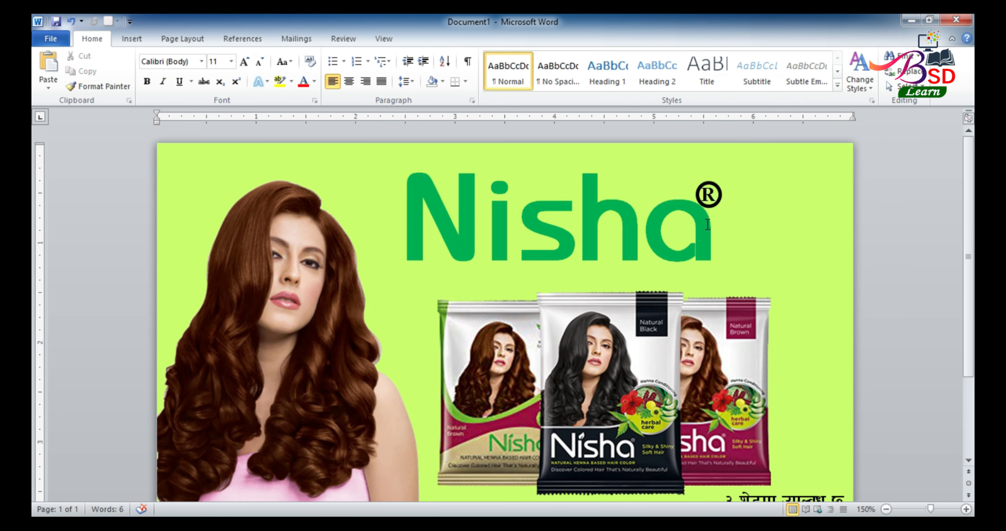
{"action": "scroll", "coordinate": [708, 225], "scroll_direction": "down", "scroll_amount": 1}
{"action": "scroll", "coordinate": [710, 240], "scroll_direction": "down", "scroll_amount": 1}
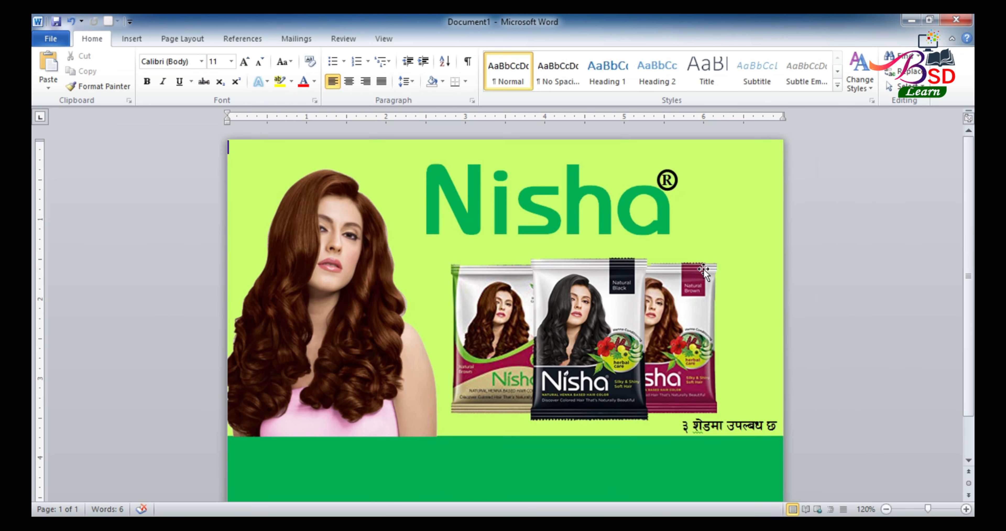
{"action": "mouse_move", "coordinate": [636, 317]}
{"action": "left_mouse_down"}
{"action": "mouse_move", "coordinate": [606, 333]}
{"action": "mouse_move", "coordinate": [621, 329]}
{"action": "left_mouse_up"}
Start inserting a picture from file via Insert > Picture
{"action": "left_click", "coordinate": [740, 253]}
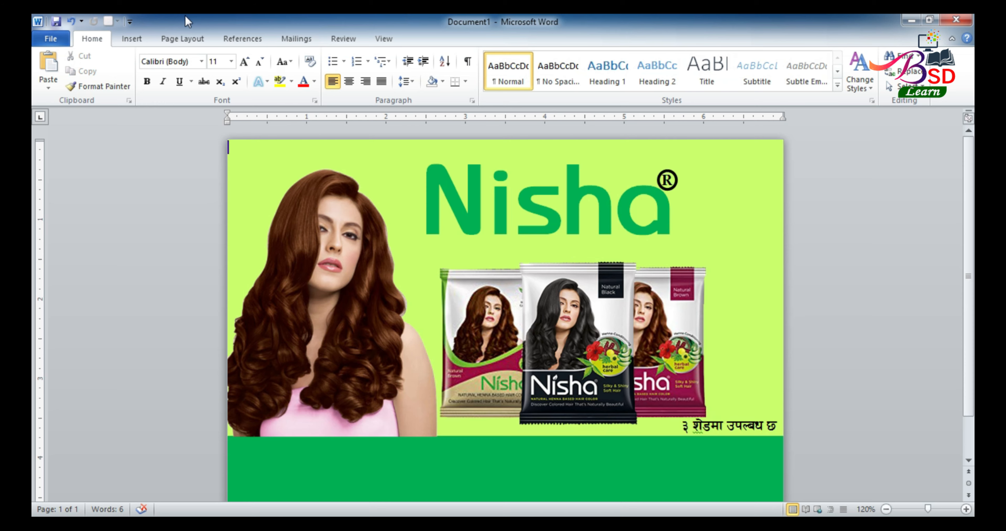
{"action": "left_click", "coordinate": [132, 38]}
{"action": "left_click", "coordinate": [168, 68]}
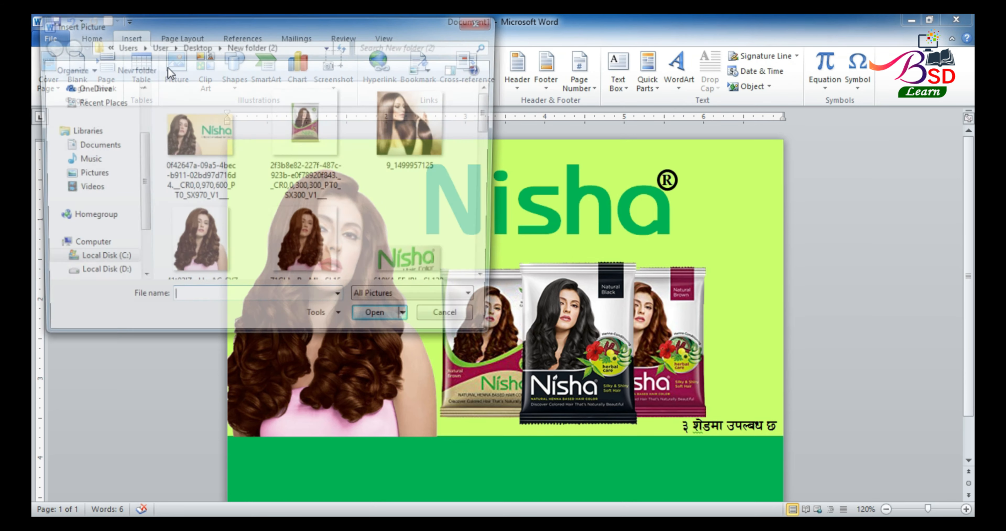
Insert the nisha5 flower image from the images folder
{"action": "left_click", "coordinate": [341, 187]}
{"action": "scroll", "coordinate": [335, 185], "scroll_direction": "down", "scroll_amount": 6}
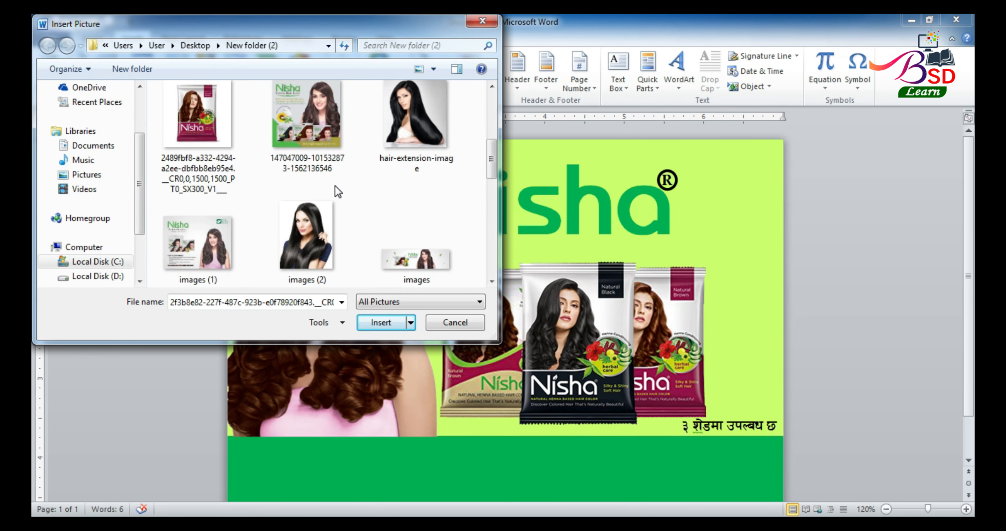
{"action": "left_click", "coordinate": [405, 146]}
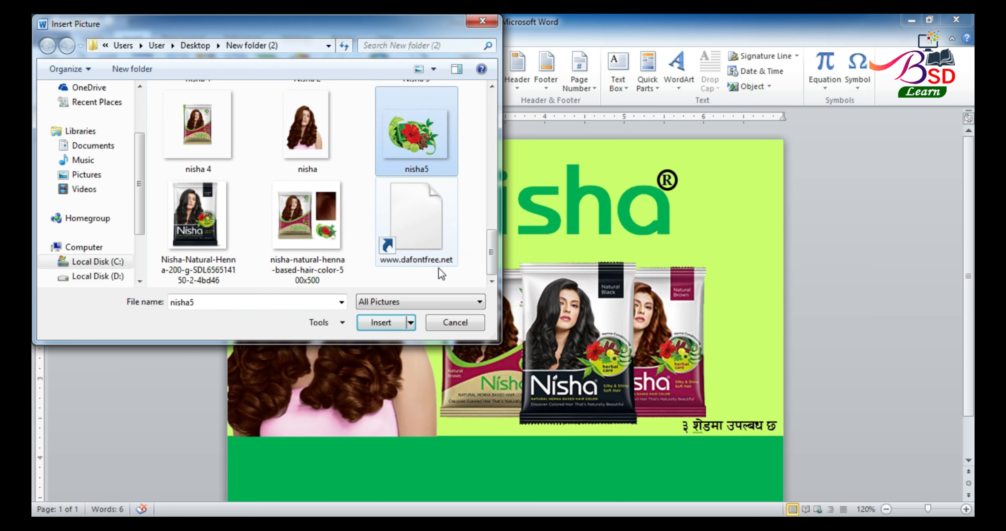
{"action": "left_click", "coordinate": [390, 321]}
Set the flower image to In Front of Text, move it to the right edge, and shrink it
{"action": "left_click", "coordinate": [694, 70]}
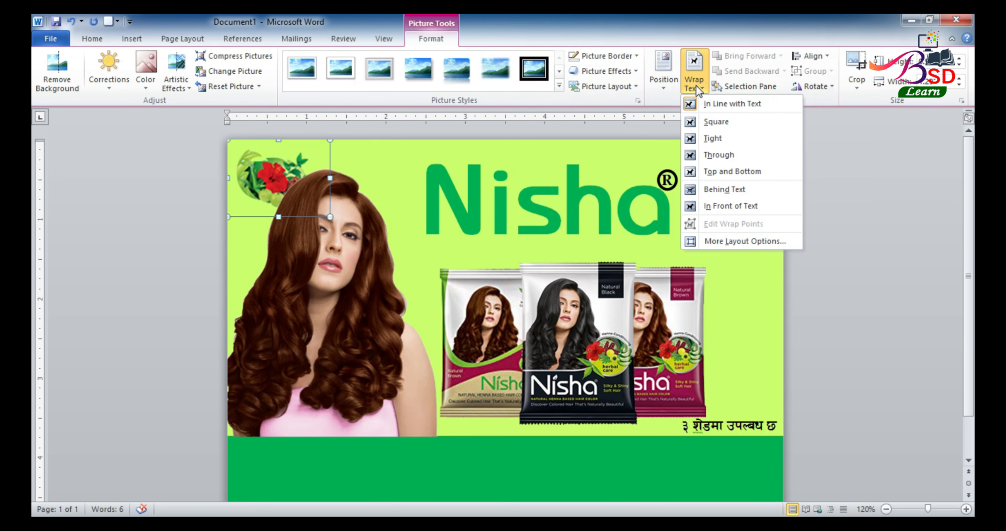
{"action": "left_click", "coordinate": [729, 209]}
{"action": "left_click_drag", "start_coordinate": [272, 191], "coordinate": [741, 275]}
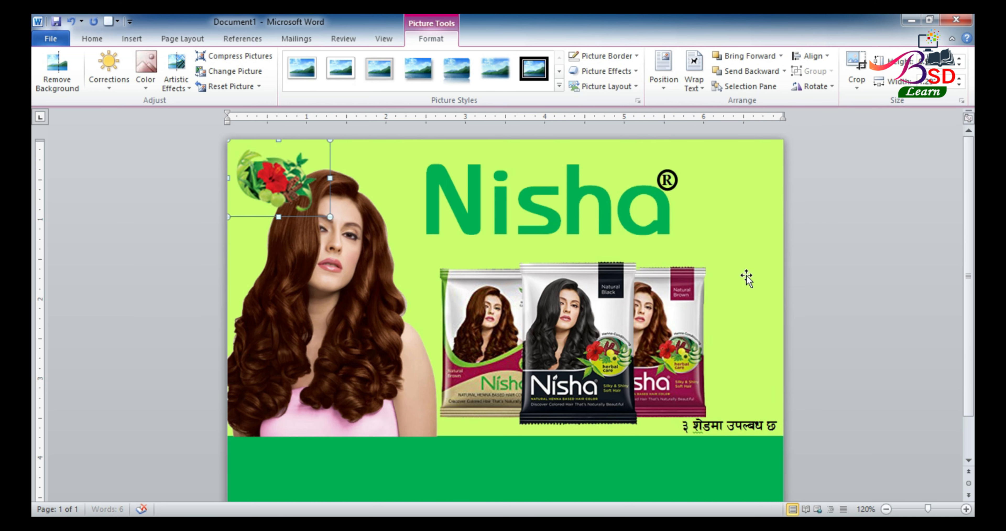
{"action": "left_click_drag", "start_coordinate": [694, 225], "coordinate": [737, 252]}
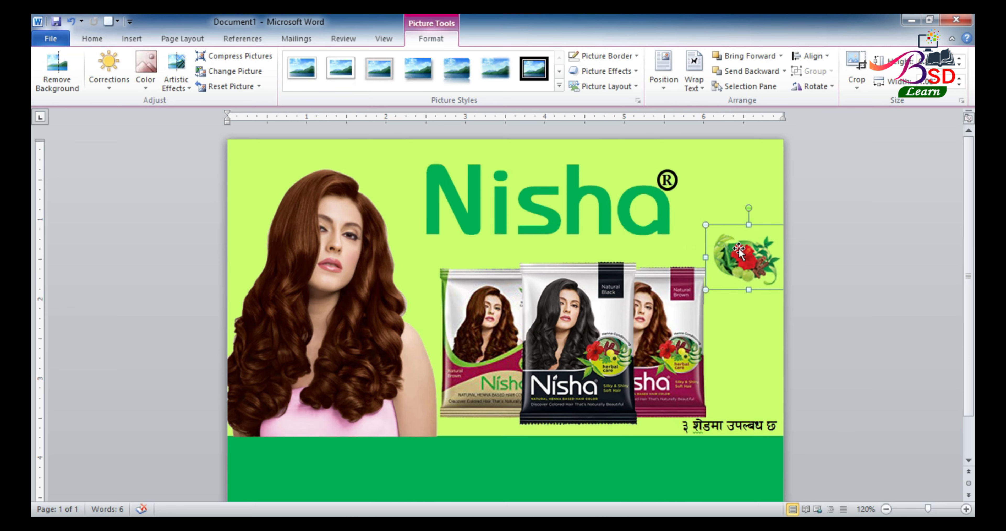
{"action": "left_click", "coordinate": [837, 182]}
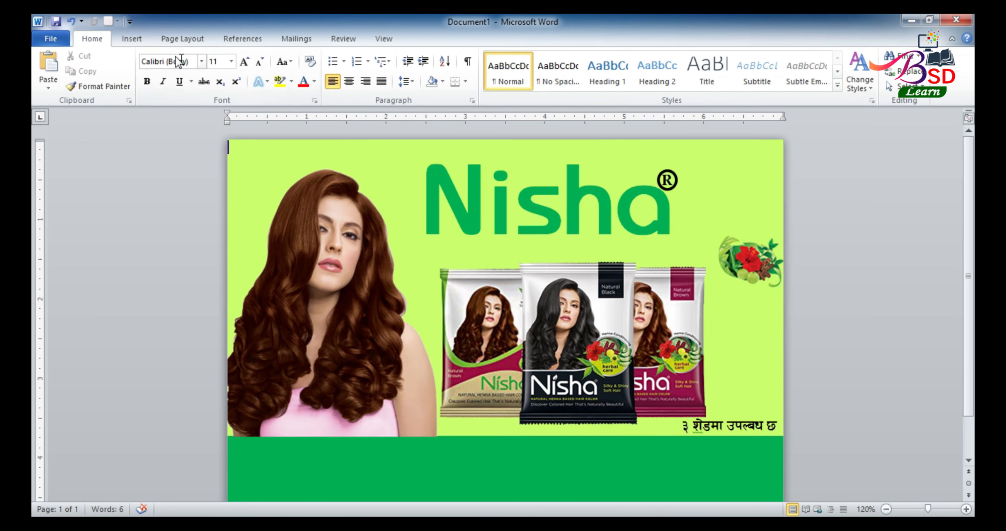
Draw a blue rectangle just right of the Nisha logo, widening it over the logo's end
{"action": "left_click", "coordinate": [131, 38]}
{"action": "left_click", "coordinate": [249, 68]}
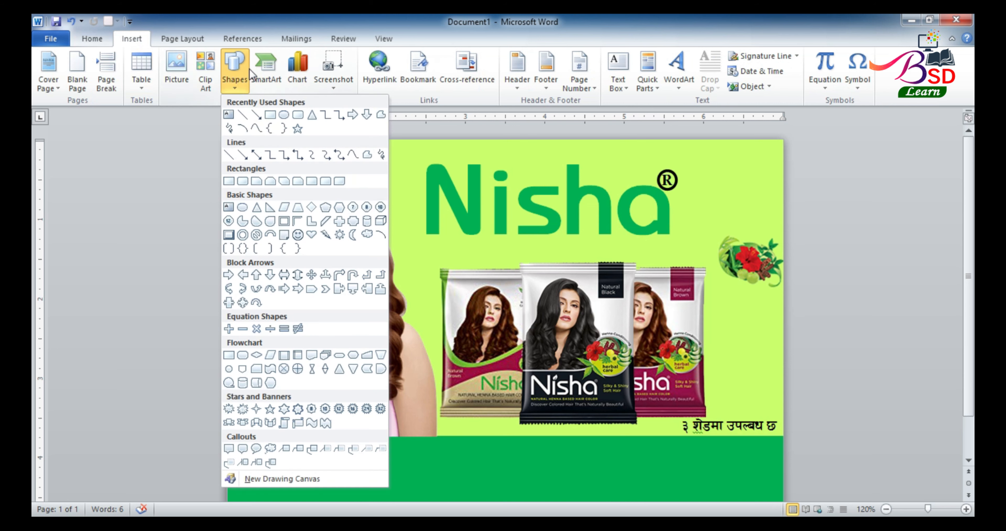
{"action": "left_click", "coordinate": [270, 115]}
{"action": "mouse_move", "coordinate": [687, 189]}
{"action": "left_mouse_down"}
{"action": "mouse_move", "coordinate": [696, 218]}
{"action": "mouse_move", "coordinate": [804, 241]}
{"action": "left_mouse_up"}
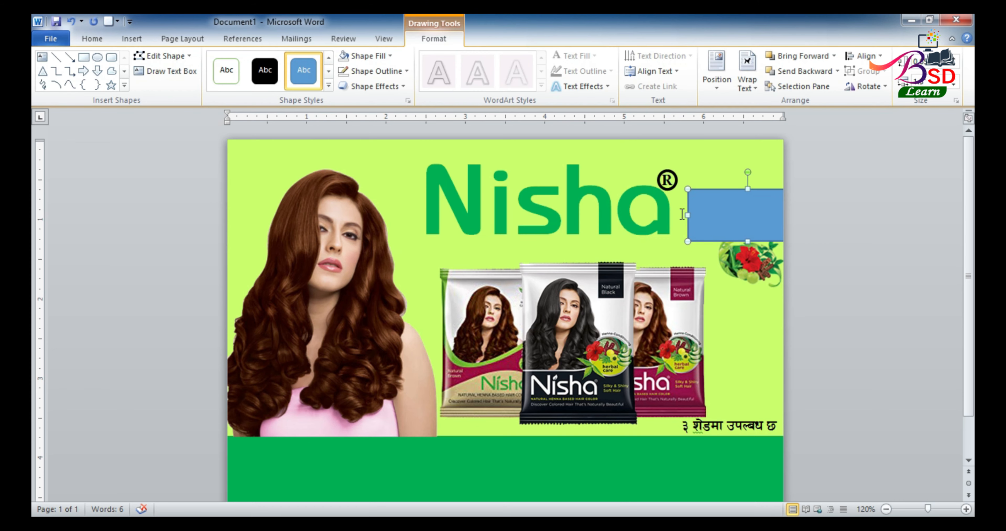
{"action": "left_click_drag", "start_coordinate": [688, 213], "coordinate": [621, 215]}
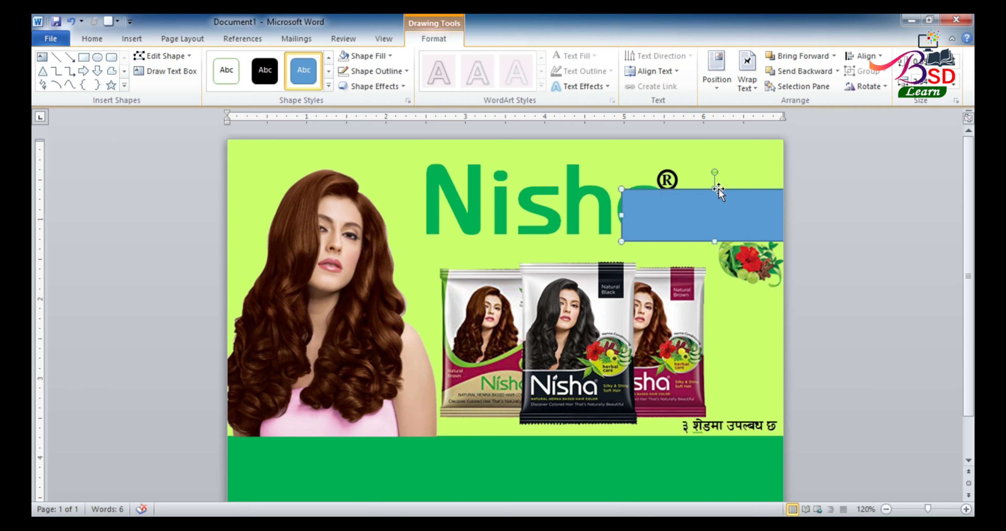
{"action": "left_click_drag", "start_coordinate": [715, 183], "coordinate": [714, 164]}
Lower the flower picture, shrink the pack group, and move the rectangle beside the Nisha logo
{"action": "left_click", "coordinate": [742, 258]}
{"action": "left_click_drag", "start_coordinate": [743, 261], "coordinate": [744, 275]}
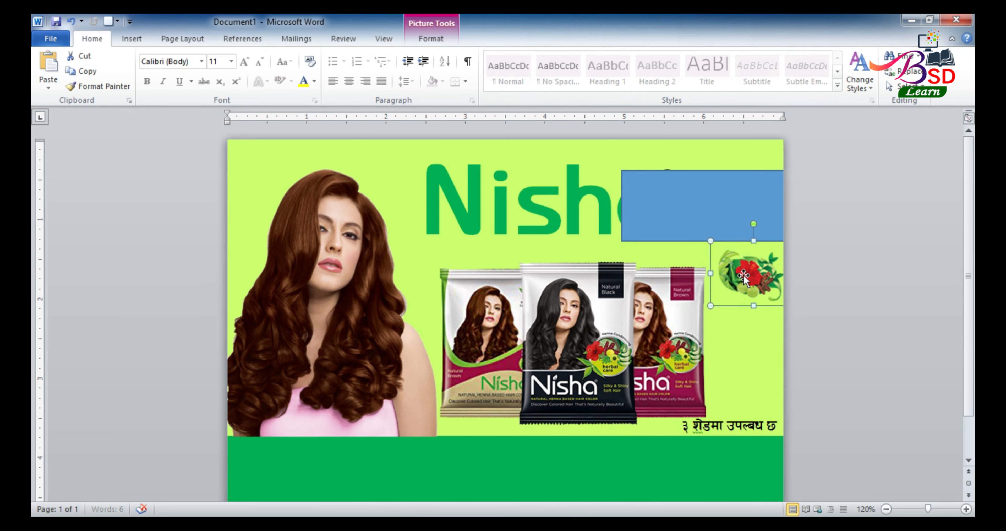
{"action": "left_click", "coordinate": [669, 305]}
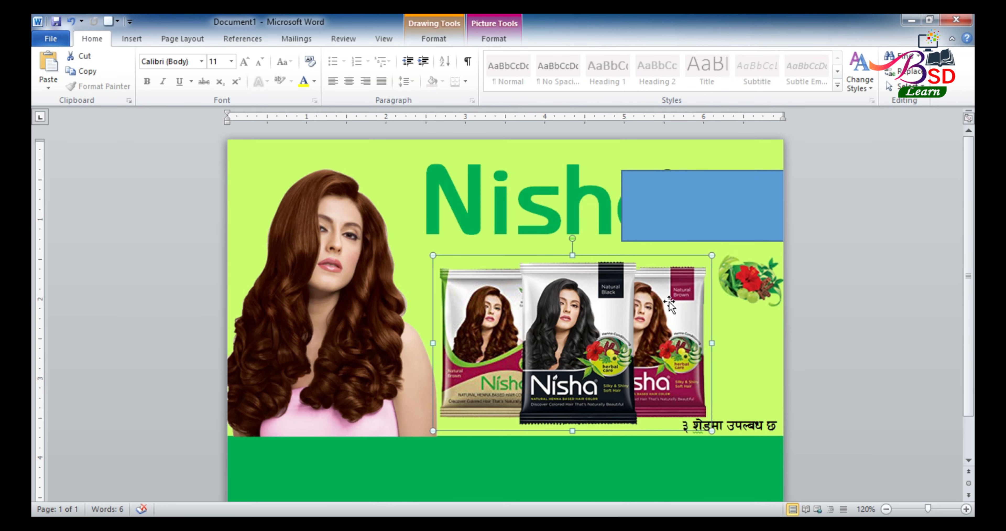
{"action": "left_click_drag", "start_coordinate": [712, 254], "coordinate": [682, 276]}
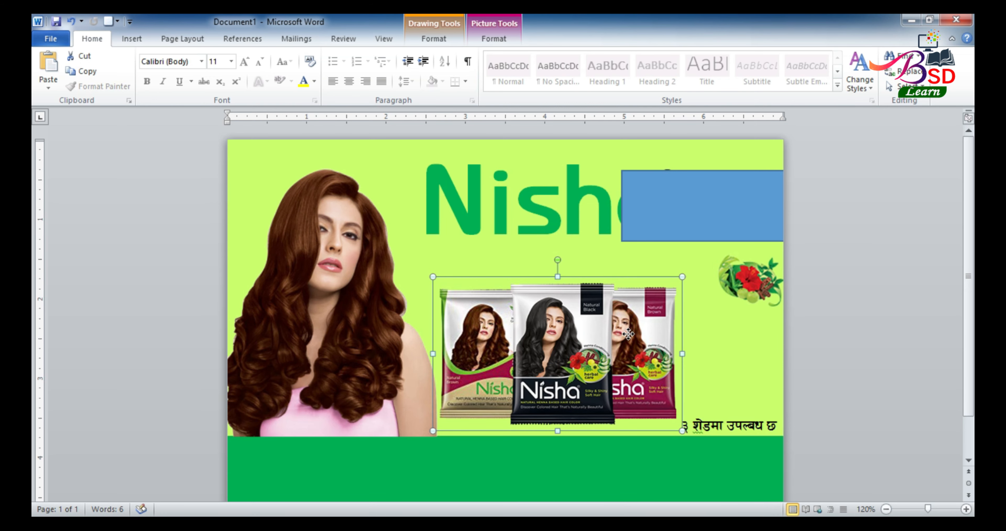
{"action": "left_click_drag", "start_coordinate": [744, 275], "coordinate": [727, 297]}
{"action": "left_click_drag", "start_coordinate": [707, 223], "coordinate": [701, 240]}
{"action": "right_click", "coordinate": [702, 227]}
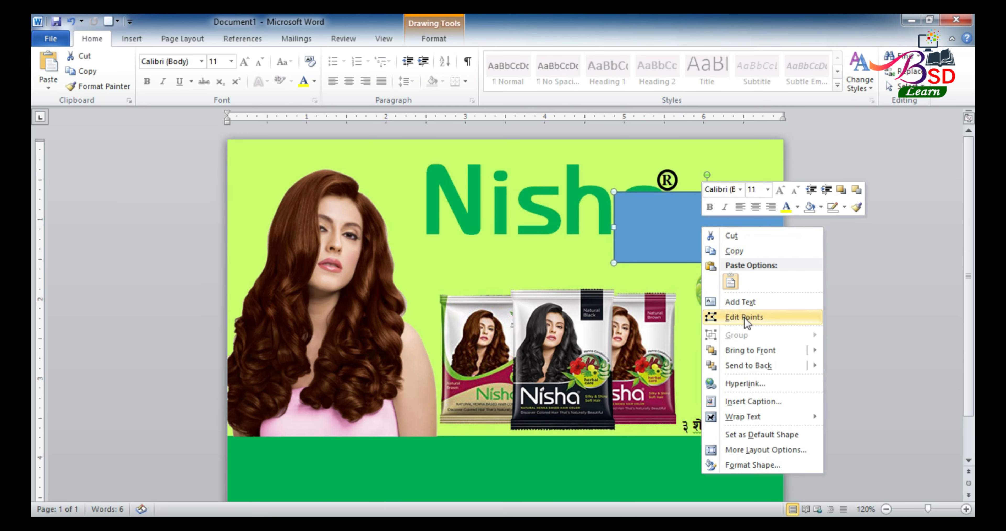
Add text to the rectangle in 009 ARAP, typing the two-line slogan प्राकृतिक, सुन्दर र लहराउने कपाल।
{"action": "left_click", "coordinate": [741, 302]}
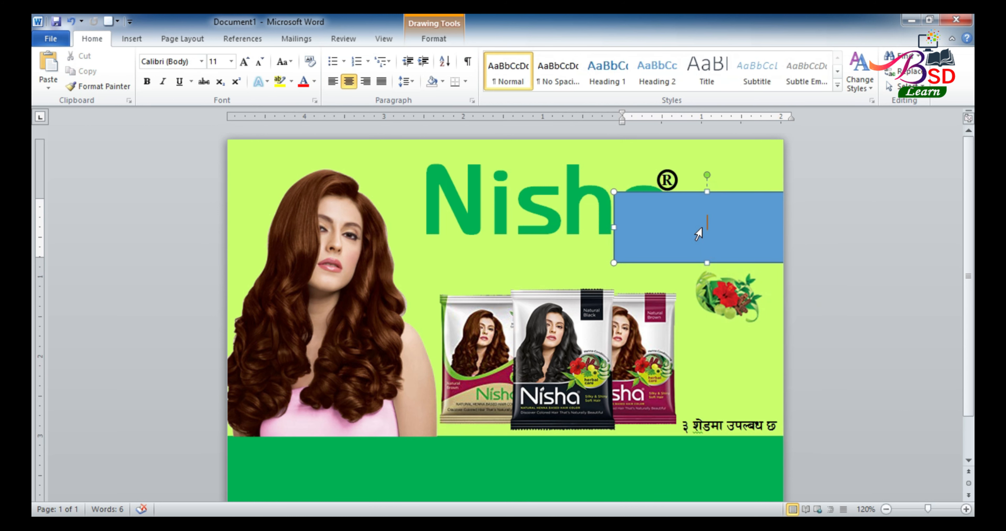
{"action": "left_click", "coordinate": [168, 61]}
{"action": "type", "text": "009 ARAP"}
{"action": "key", "text": "Return"}
{"action": "type", "text": "पम"}
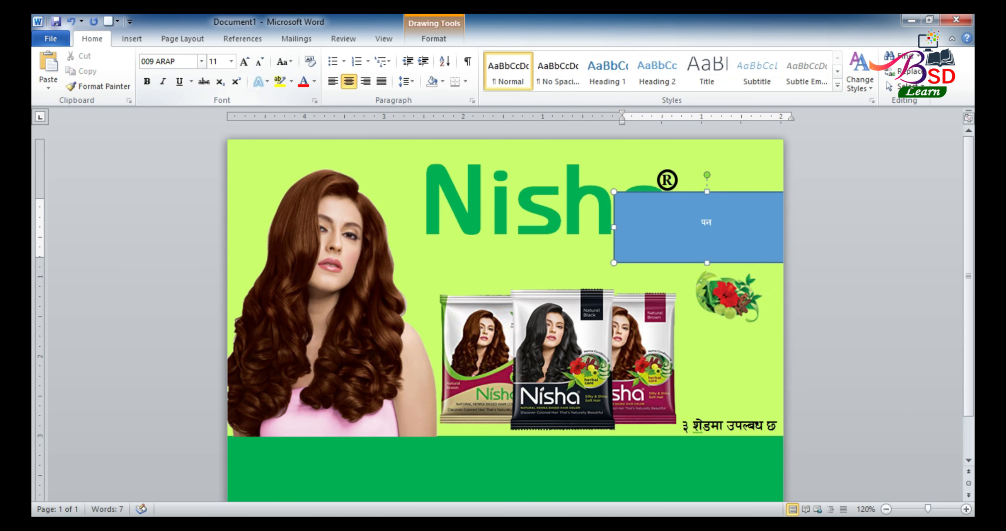
{"action": "left_click", "coordinate": [132, 39]}
{"action": "type", "text": "कृति"}
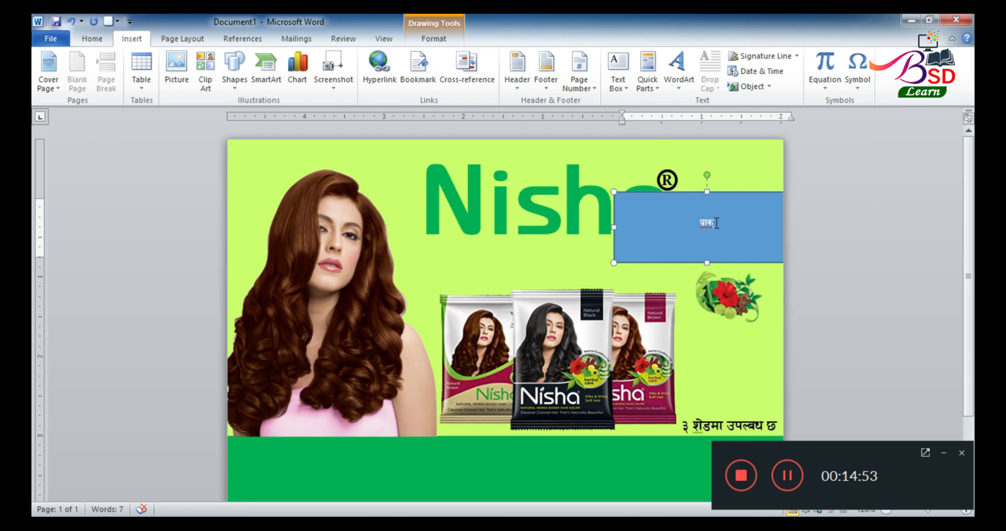
{"action": "type", "text": "क "}
{"action": "type", "text": ", स"}
{"action": "type", "text": "ु"}
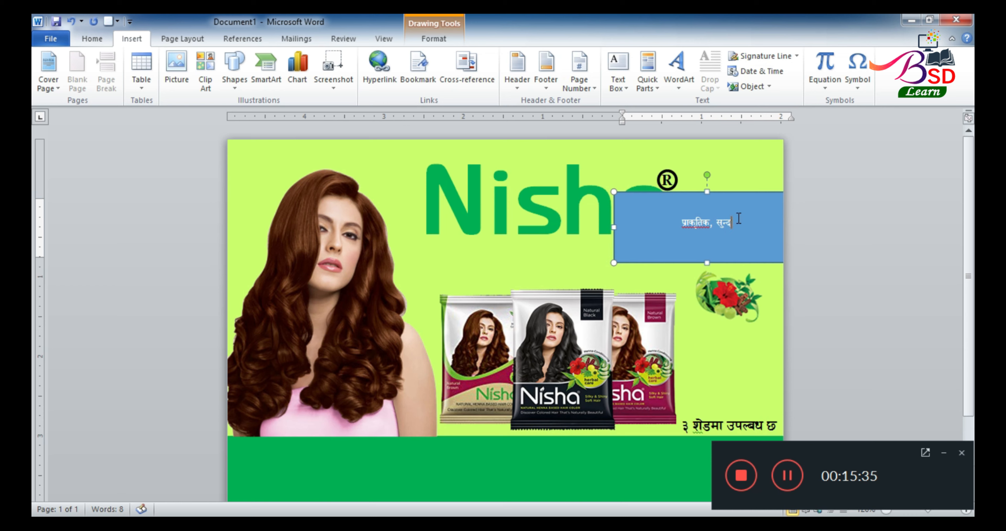
{"action": "type", "text": "र"}
{"action": "key", "text": "Return"}
{"action": "type", "text": "र"}
{"action": "type", "text": " लह"}
{"action": "type", "text": "राउो"}
{"action": "key", "text": "BackSpace"}
{"action": "key", "text": "BackSpace"}
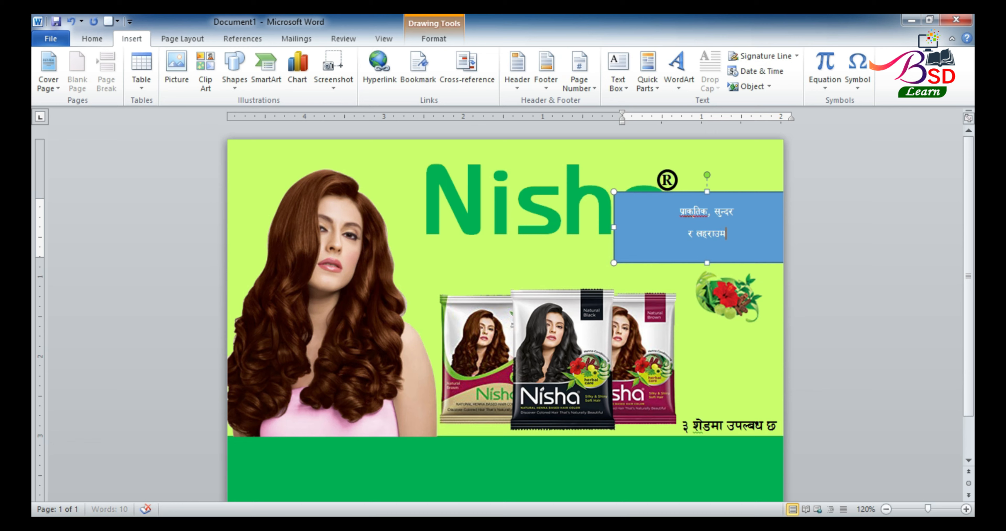
{"action": "type", "text": "ने कपाल।"}
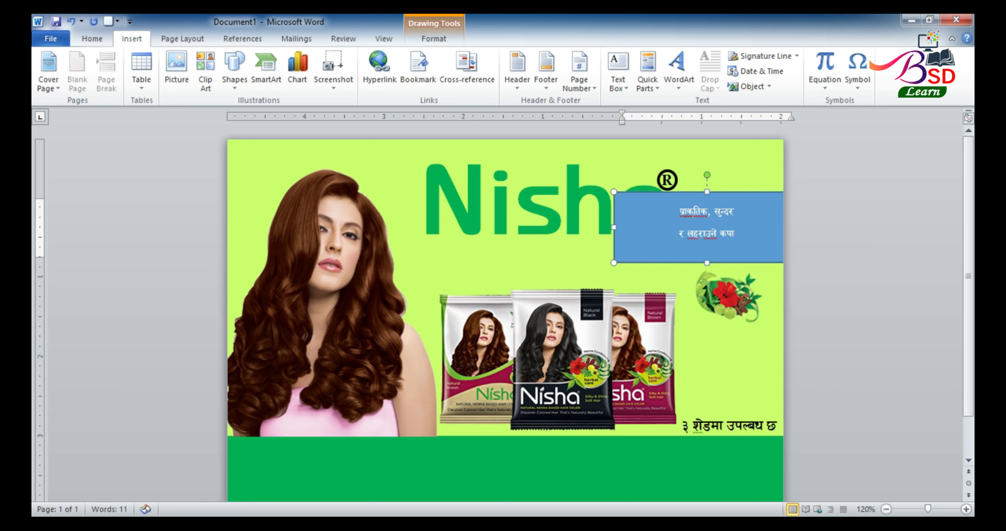
{"action": "key", "text": "BackSpace"}
{"action": "type", "text": "।"}
Remove paragraph spacing after the slogan and enlarge it to 18 pt
{"action": "left_click", "coordinate": [629, 191]}
{"action": "left_click", "coordinate": [98, 39]}
{"action": "left_click", "coordinate": [406, 81]}
{"action": "left_click", "coordinate": [457, 235]}
{"action": "left_click", "coordinate": [247, 63]}
{"action": "left_click", "coordinate": [248, 63]}
{"action": "left_click", "coordinate": [248, 63]}
{"action": "left_click", "coordinate": [248, 64]}
Ignore the spelling and grammar flags on the slogan words
{"action": "right_click", "coordinate": [672, 223]}
{"action": "left_click", "coordinate": [686, 315]}
{"action": "right_click", "coordinate": [672, 223]}
{"action": "left_click", "coordinate": [682, 254]}
{"action": "right_click", "coordinate": [677, 236]}
{"action": "left_click", "coordinate": [699, 338]}
{"action": "right_click", "coordinate": [690, 237]}
{"action": "left_click", "coordinate": [712, 338]}
{"action": "right_click", "coordinate": [749, 236]}
{"action": "left_click", "coordinate": [775, 339]}
{"action": "right_click", "coordinate": [743, 229]}
{"action": "left_click", "coordinate": [775, 254]}
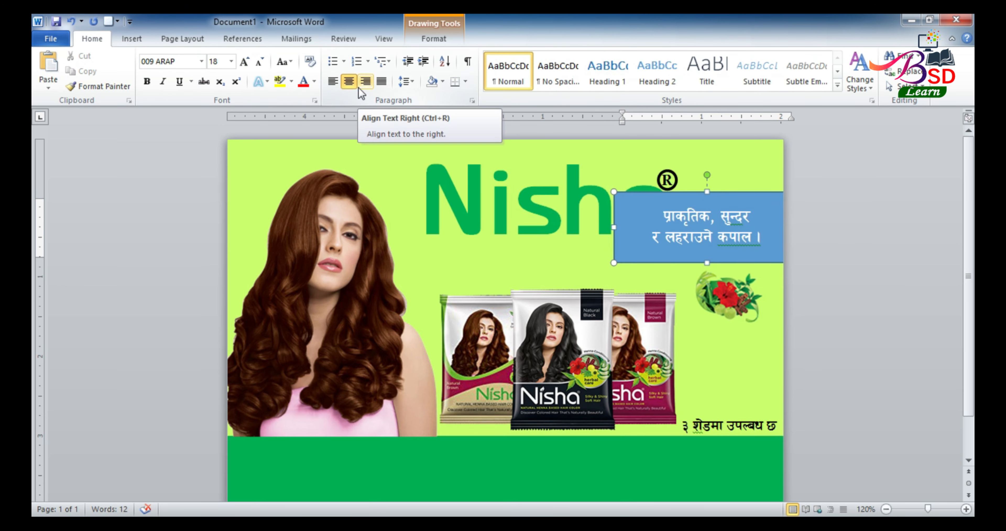
Delete the closing danda after कपाल and centre the slogan text
{"action": "left_click", "coordinate": [333, 82]}
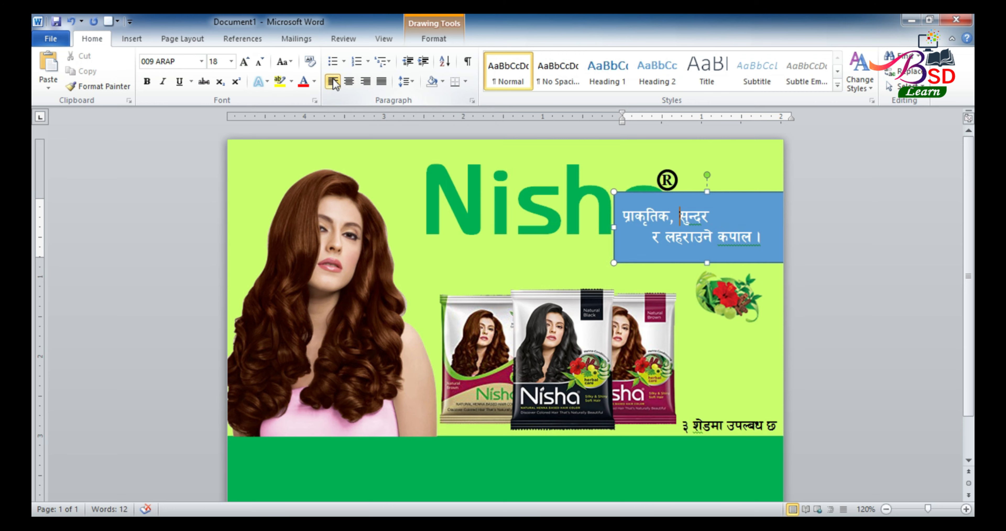
{"action": "left_click_drag", "start_coordinate": [625, 217], "coordinate": [746, 237]}
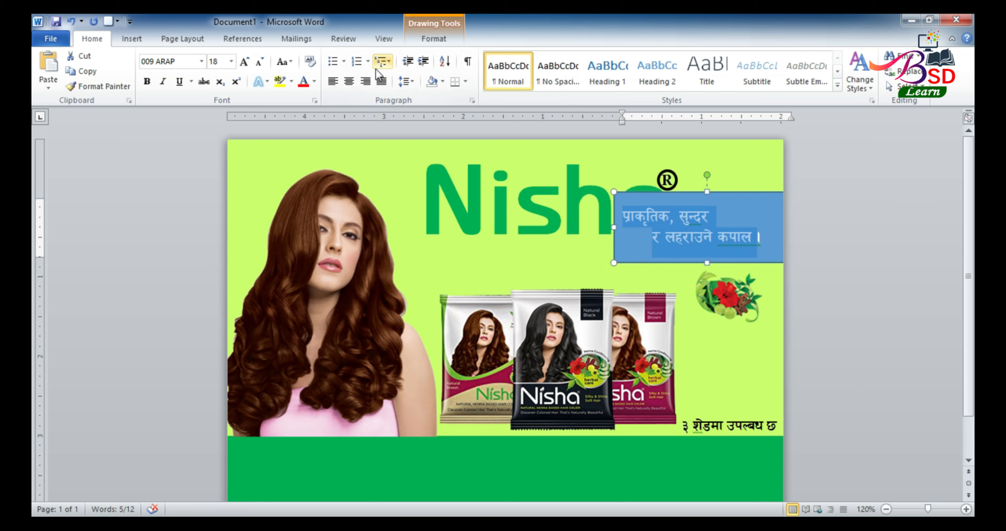
{"action": "left_click", "coordinate": [333, 81]}
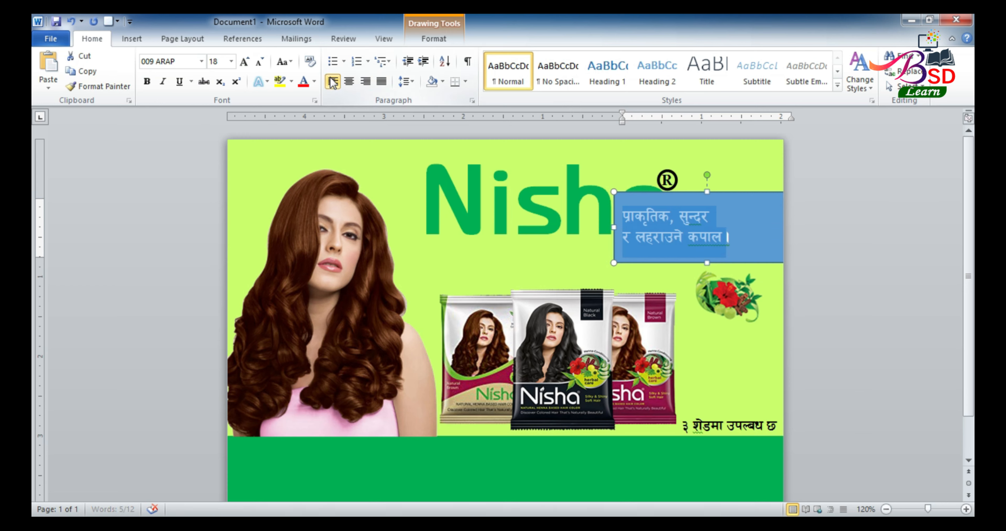
{"action": "left_click", "coordinate": [727, 237]}
{"action": "double_click", "coordinate": [728, 238]}
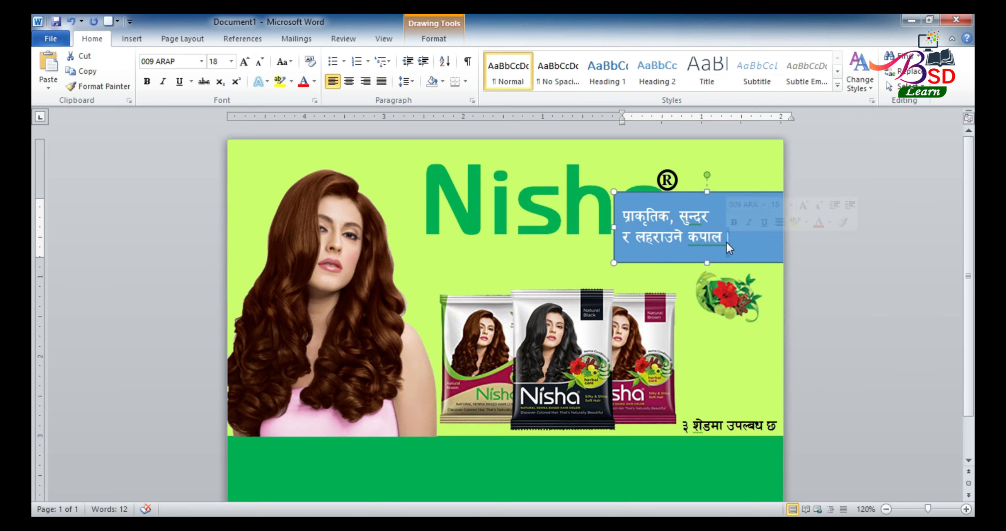
{"action": "key", "text": "Right"}
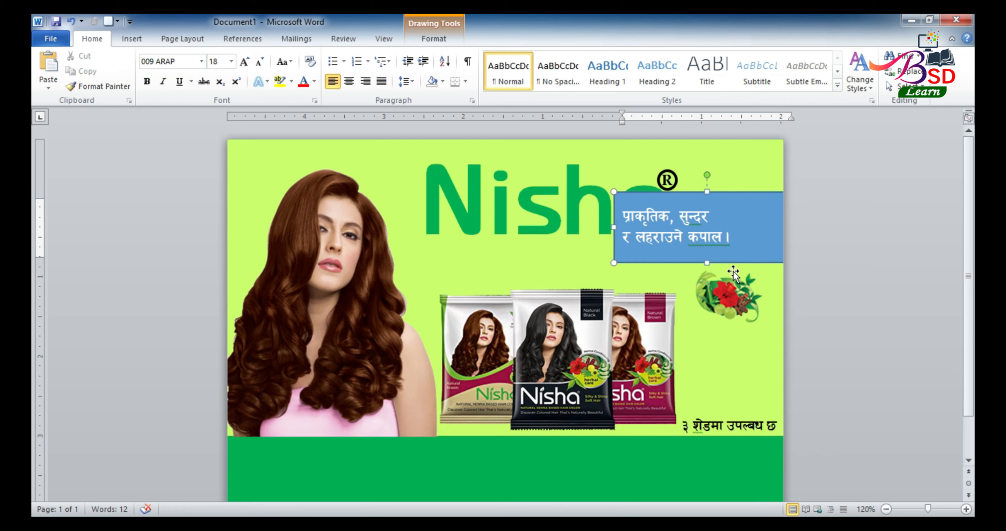
{"action": "key", "text": "BackSpace"}
{"action": "key", "text": "Escape"}
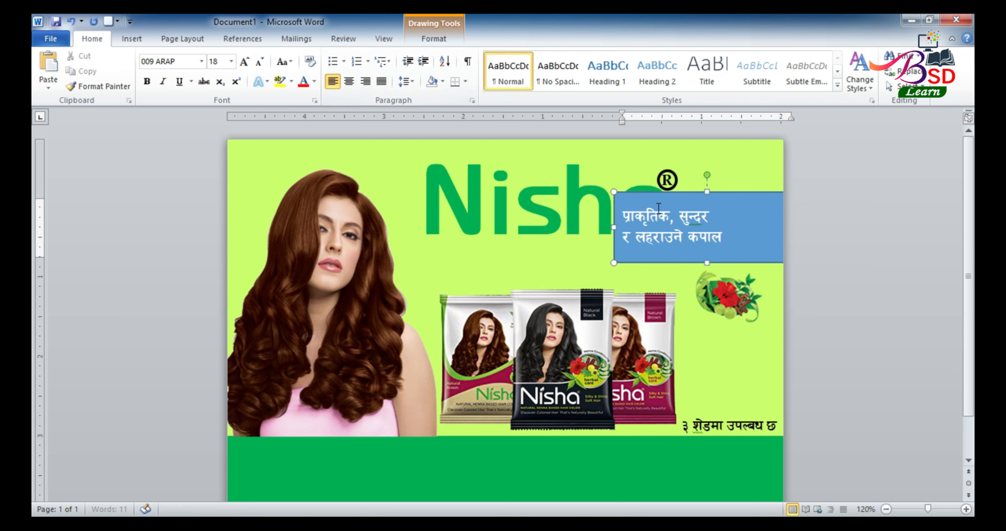
{"action": "key", "text": "ctrl+e"}
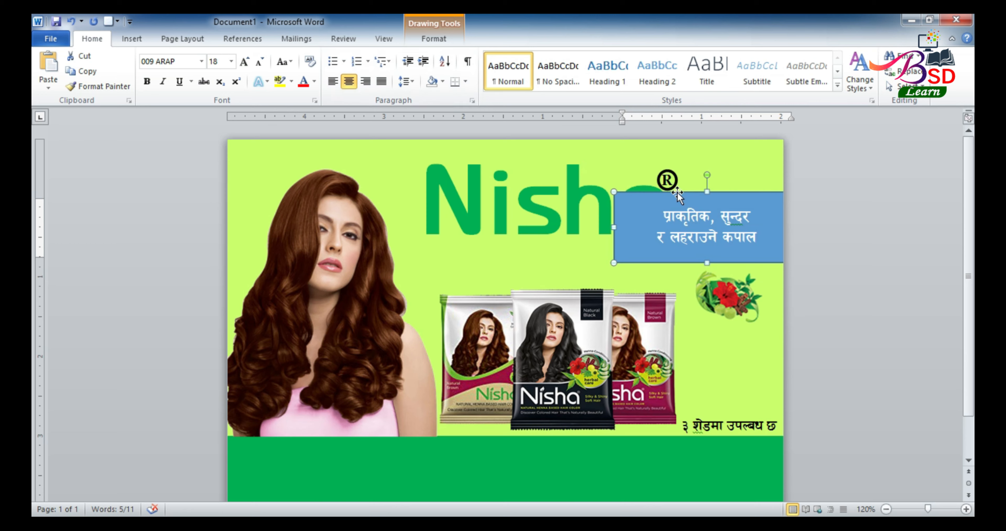
Set the slogan box to No Fill and No Outline
{"action": "left_click", "coordinate": [427, 39]}
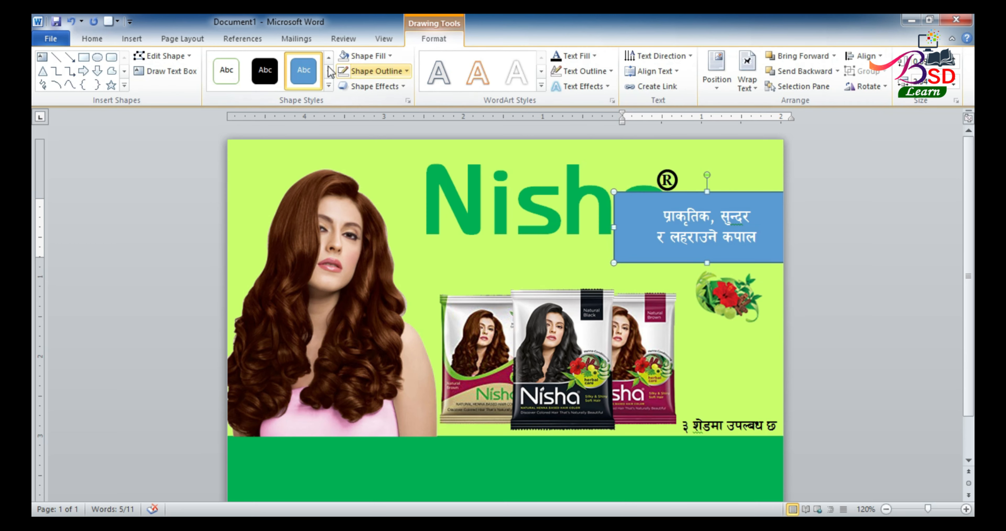
{"action": "left_click", "coordinate": [393, 55]}
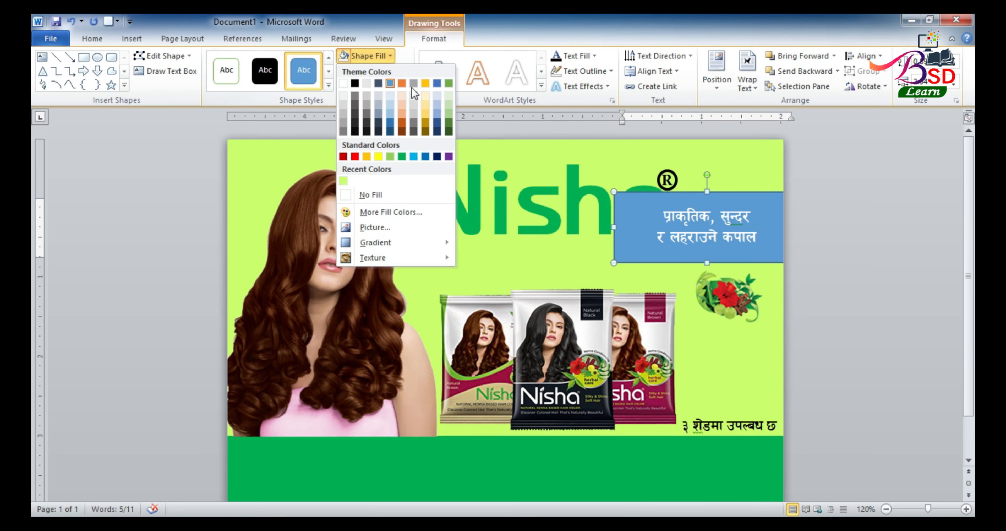
{"action": "left_click", "coordinate": [421, 190]}
{"action": "left_click", "coordinate": [405, 72]}
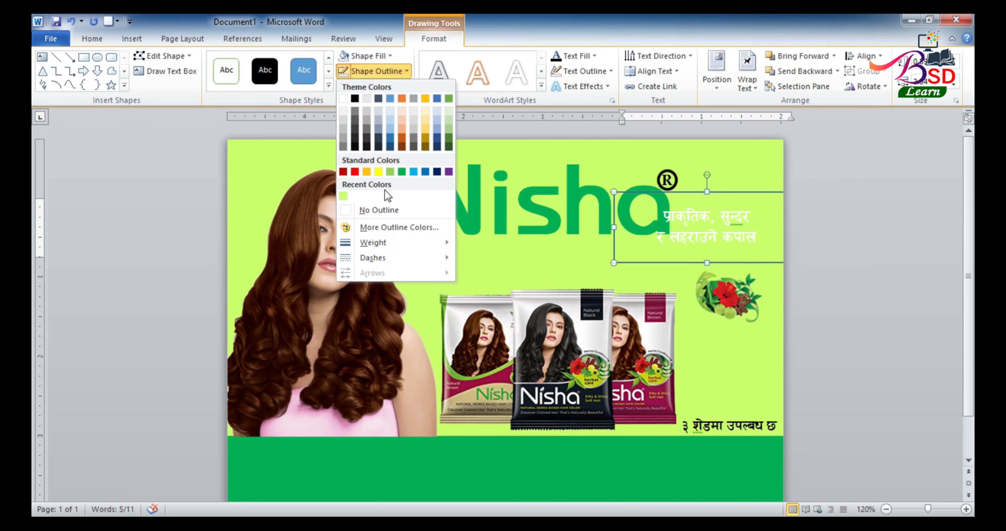
{"action": "left_click", "coordinate": [383, 213]}
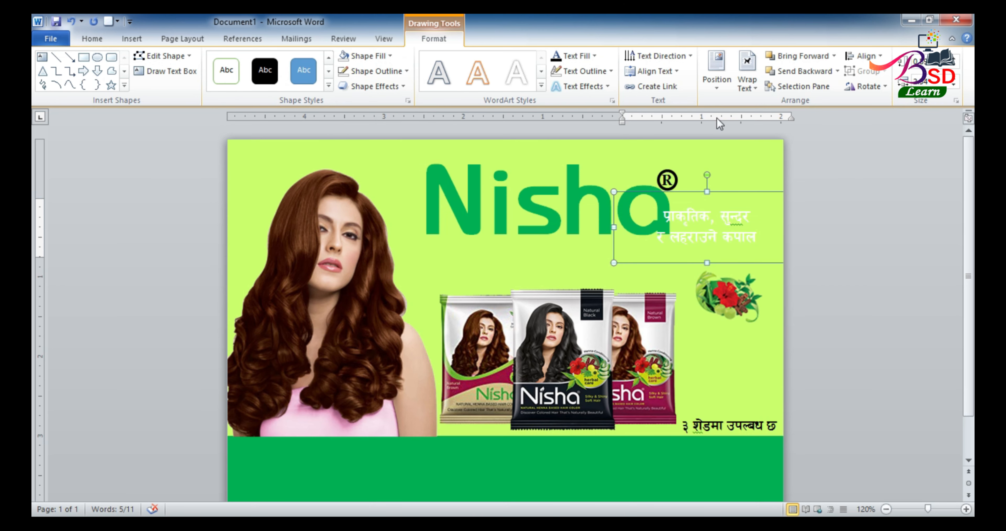
Colour the slogan text red via More Fill Colors and move the box down and left
{"action": "left_click", "coordinate": [593, 57]}
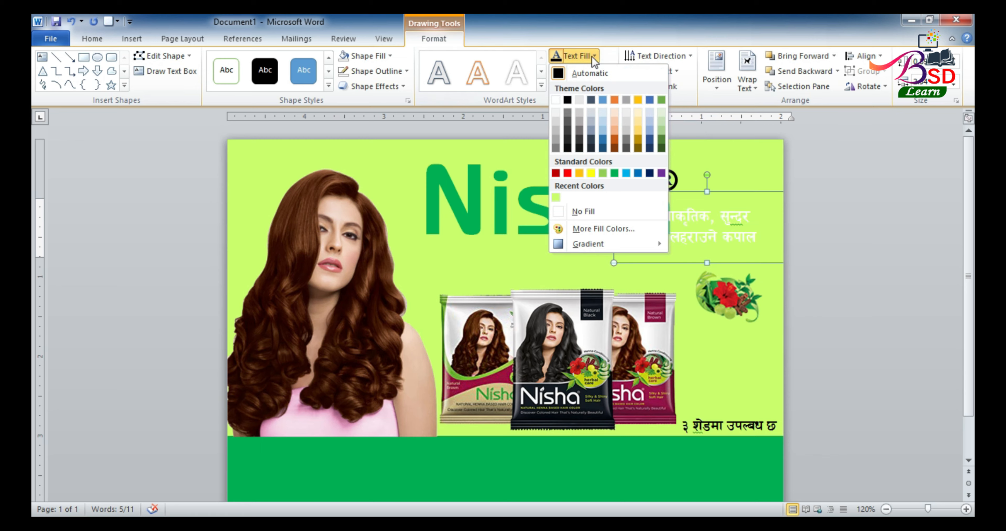
{"action": "left_click", "coordinate": [577, 228]}
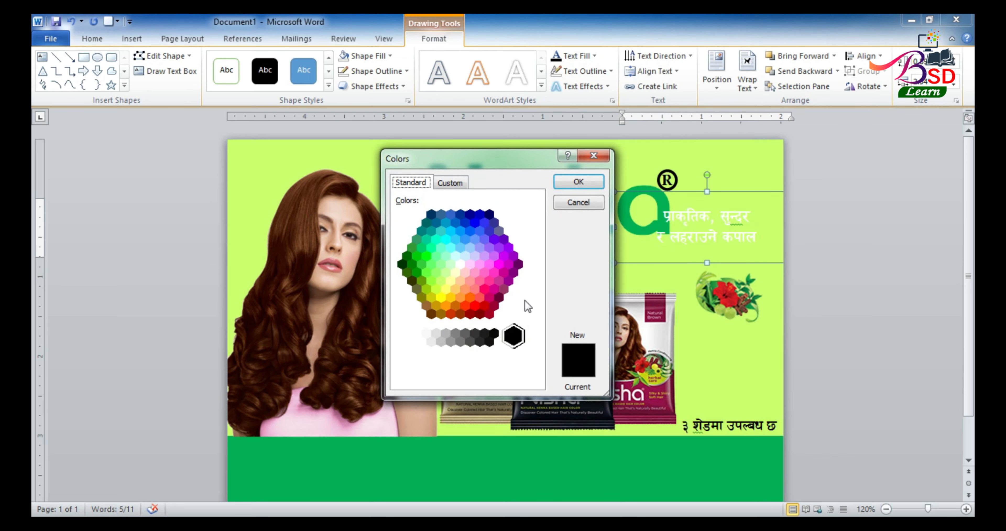
{"action": "left_click", "coordinate": [476, 306]}
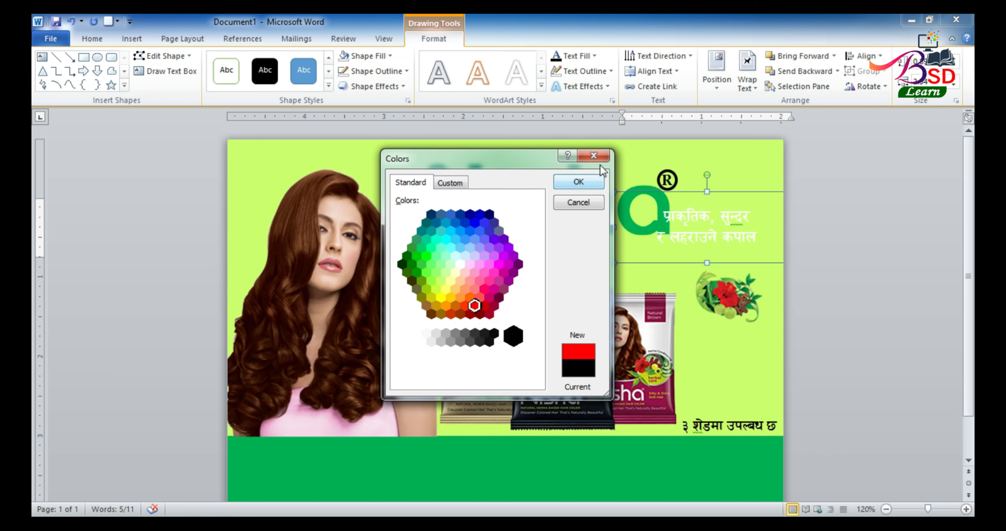
{"action": "left_click", "coordinate": [578, 182]}
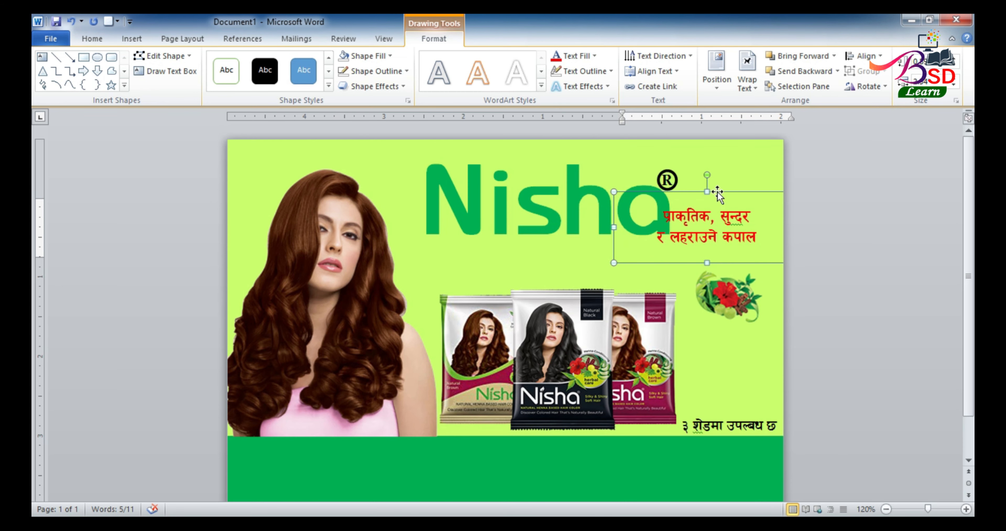
{"action": "left_click_drag", "start_coordinate": [713, 198], "coordinate": [667, 231]}
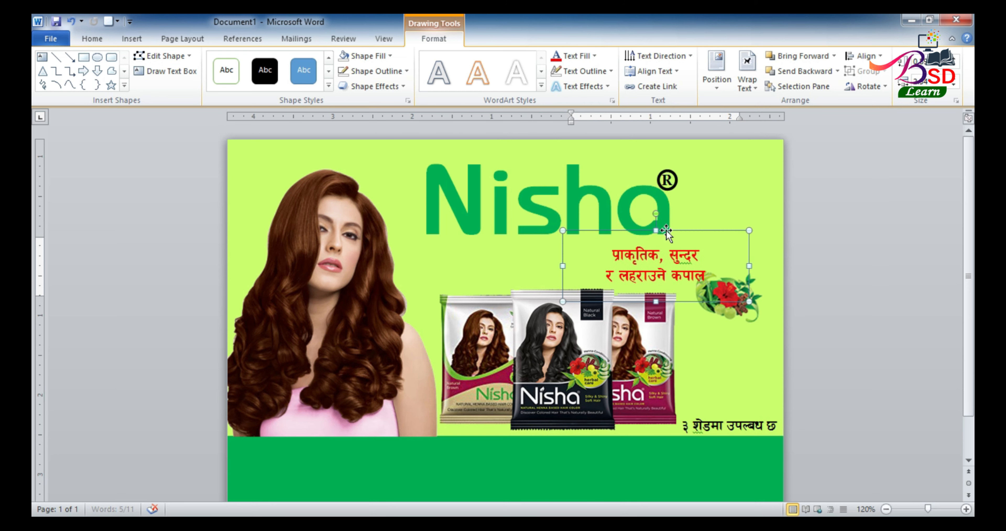
Narrow the slogan box, move the flower down-right, and raise the slogan slightly
{"action": "left_click_drag", "start_coordinate": [570, 265], "coordinate": [578, 268]}
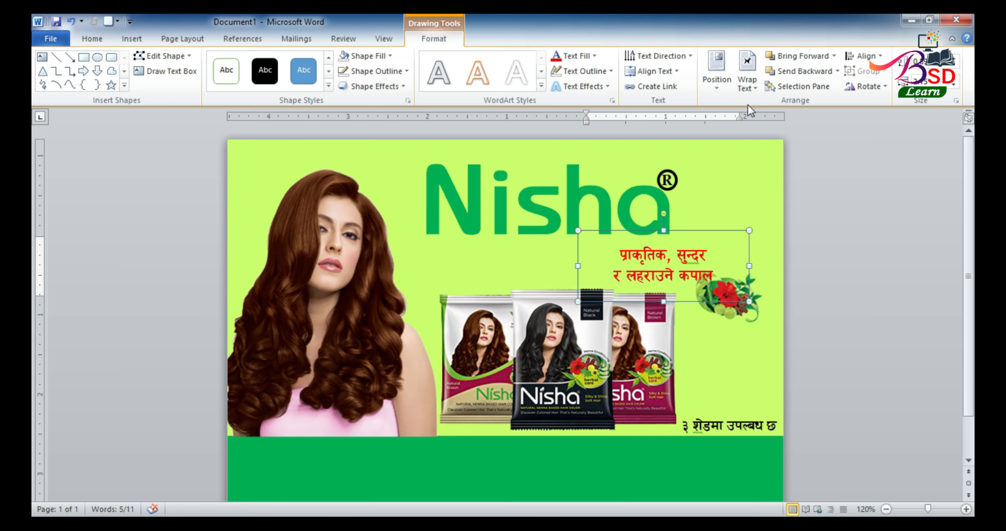
{"action": "double_click", "coordinate": [437, 39]}
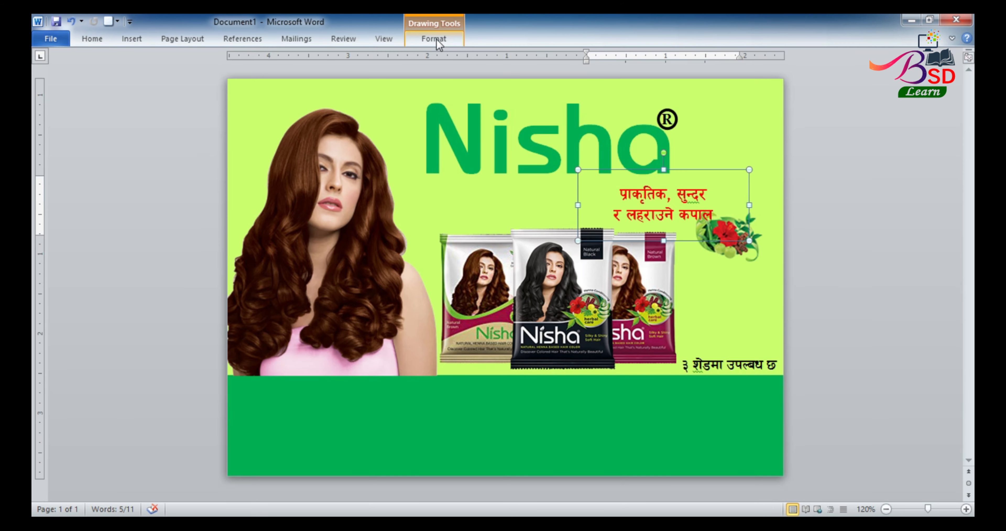
{"action": "double_click", "coordinate": [437, 38]}
{"action": "left_click", "coordinate": [746, 311]}
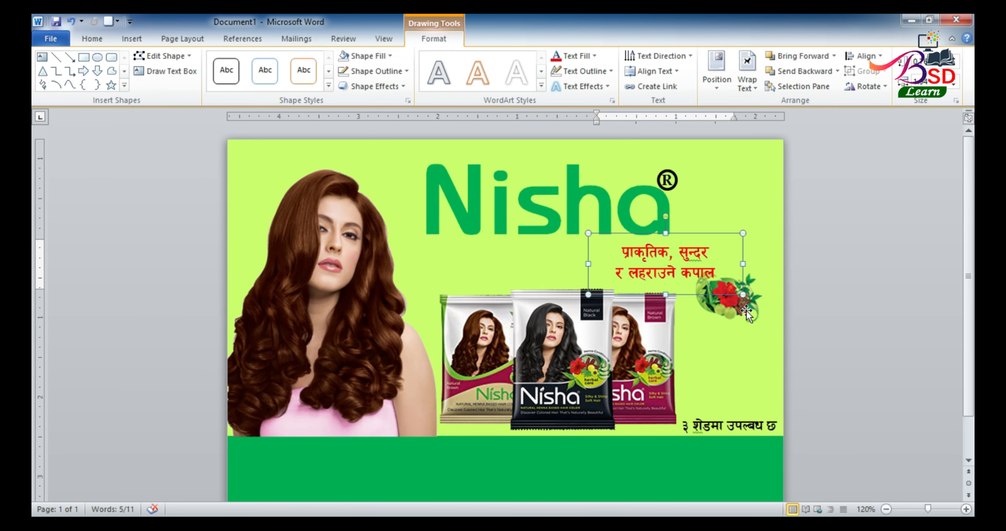
{"action": "left_click_drag", "start_coordinate": [744, 311], "coordinate": [756, 323]}
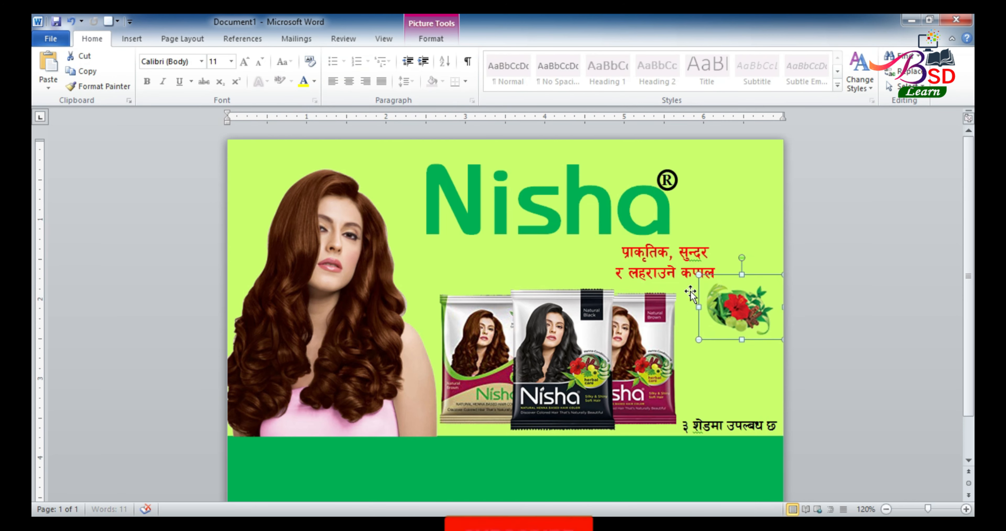
{"action": "left_click", "coordinate": [659, 256]}
{"action": "mouse_move", "coordinate": [657, 234]}
{"action": "left_mouse_down"}
{"action": "mouse_move", "coordinate": [684, 241]}
{"action": "mouse_move", "coordinate": [663, 237]}
{"action": "mouse_move", "coordinate": [688, 227]}
{"action": "mouse_move", "coordinate": [655, 228]}
{"action": "mouse_move", "coordinate": [654, 217]}
{"action": "left_mouse_up"}
{"action": "left_click", "coordinate": [744, 312]}
{"action": "double_click", "coordinate": [744, 312]}
Place the R inside its circle at the top right of Nisha to form the ® mark
{"action": "left_click", "coordinate": [675, 157]}
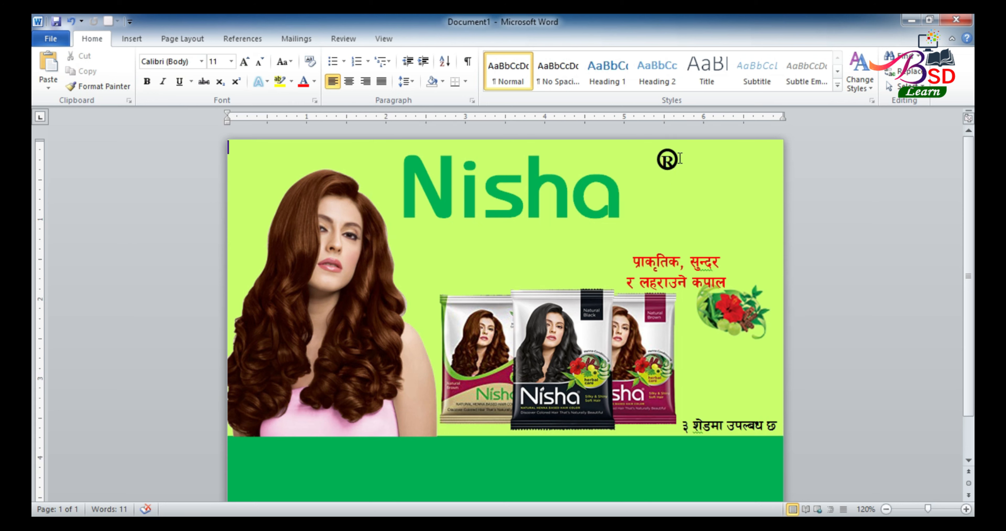
{"action": "left_click_drag", "start_coordinate": [673, 148], "coordinate": [624, 164]}
{"action": "left_click", "coordinate": [670, 153]}
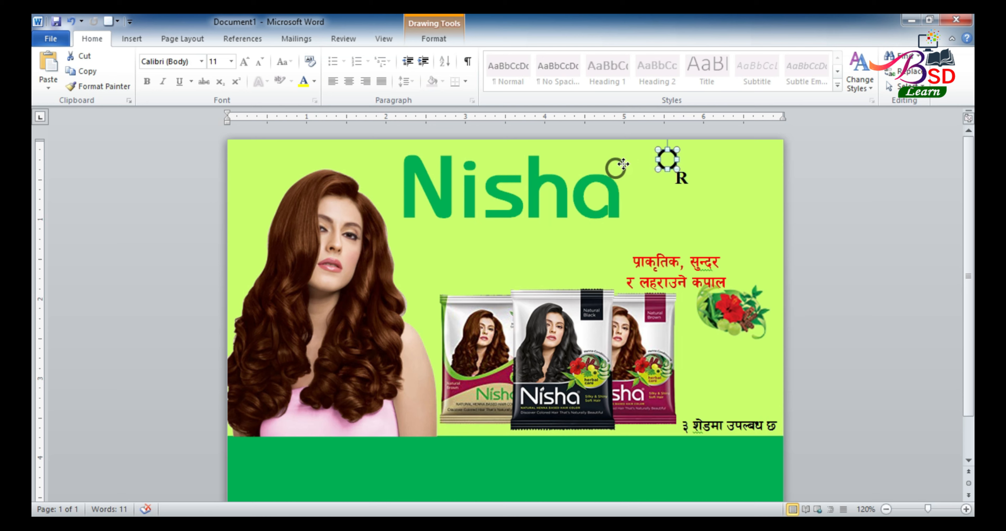
{"action": "left_click", "coordinate": [682, 172]}
{"action": "left_click_drag", "start_coordinate": [687, 164], "coordinate": [625, 154]}
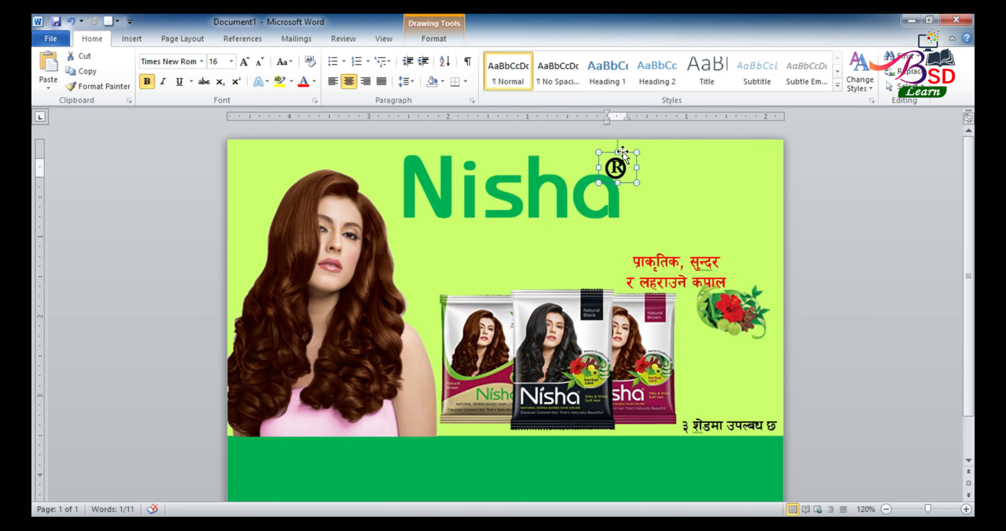
Nudge the Nepali tagline and the herb image up and to the right
{"action": "left_click", "coordinate": [691, 242]}
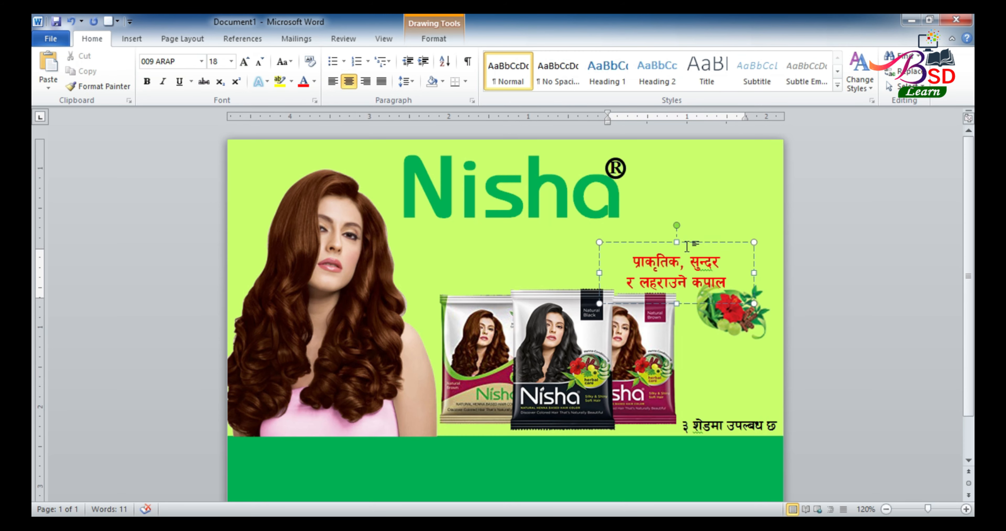
{"action": "left_click_drag", "start_coordinate": [692, 240], "coordinate": [703, 231]}
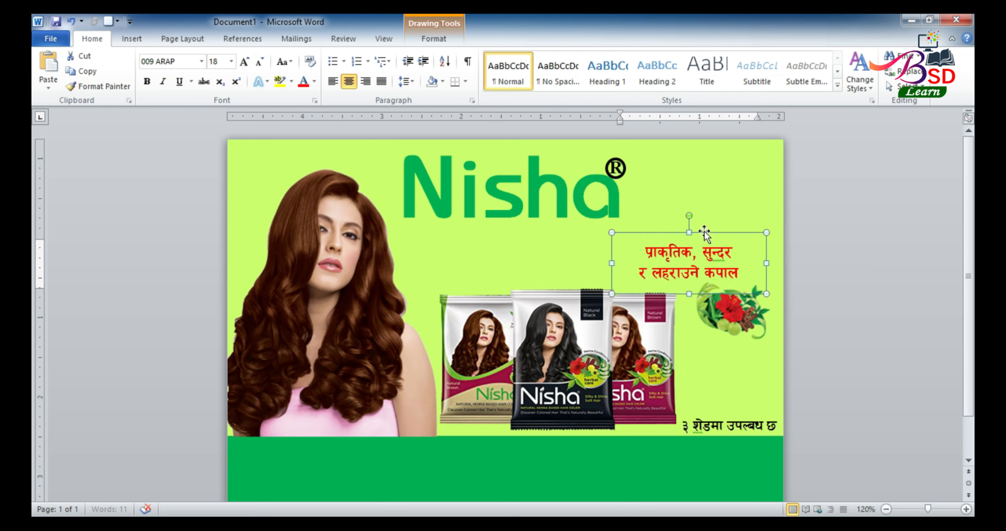
{"action": "left_click", "coordinate": [740, 314]}
{"action": "double_click", "coordinate": [740, 314]}
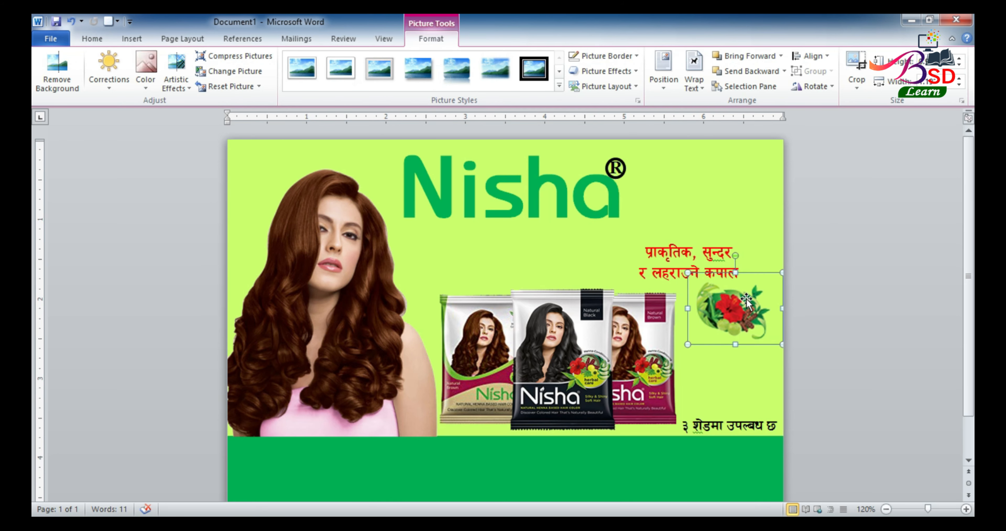
{"action": "left_click_drag", "start_coordinate": [728, 310], "coordinate": [734, 307]}
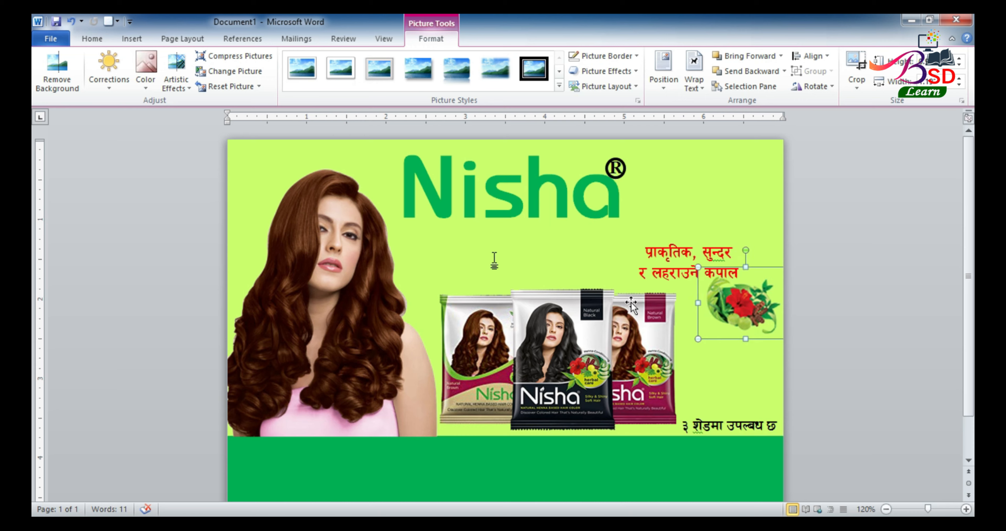
{"action": "left_click", "coordinate": [131, 38]}
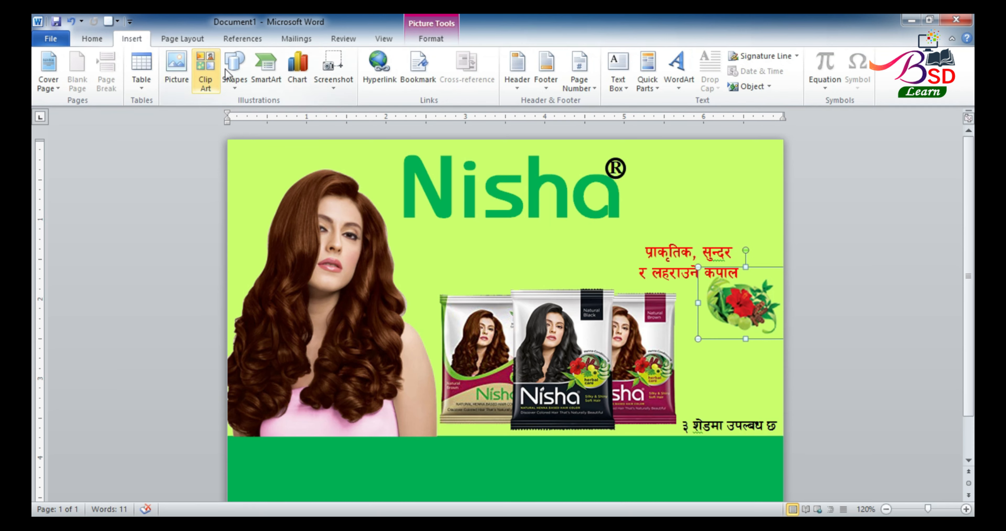
Draw a rectangle below the Nisha logo and type 'NATURAL HENNA BASED HAIR COLOR' in Arial
{"action": "left_click", "coordinate": [234, 70]}
{"action": "left_click", "coordinate": [268, 118]}
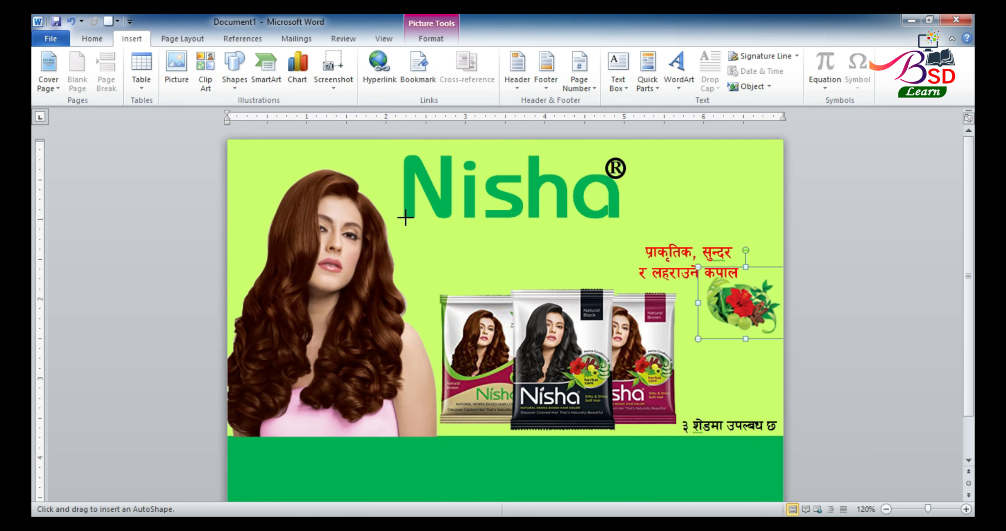
{"action": "mouse_move", "coordinate": [403, 216]}
{"action": "left_mouse_down"}
{"action": "mouse_move", "coordinate": [447, 244]}
{"action": "mouse_move", "coordinate": [625, 251]}
{"action": "left_mouse_up"}
{"action": "right_click", "coordinate": [481, 232]}
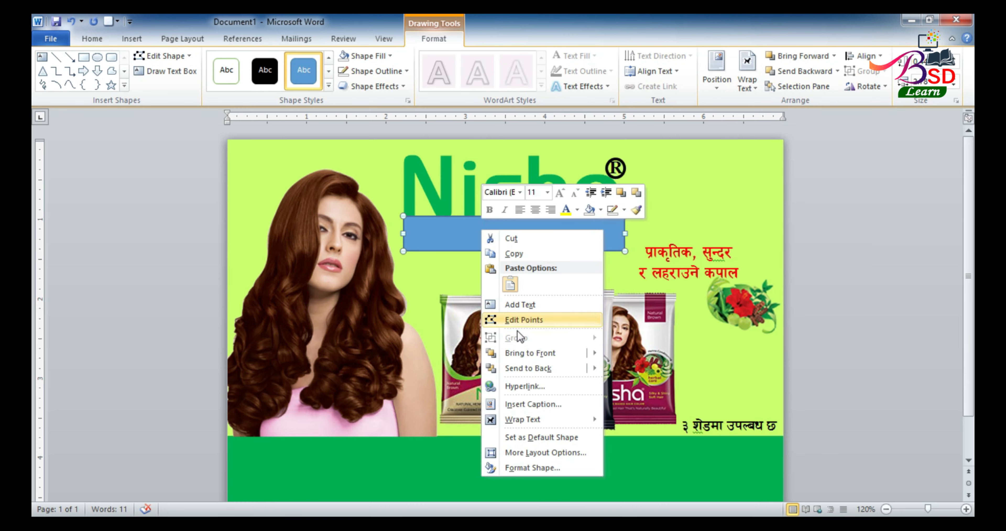
{"action": "left_click", "coordinate": [514, 305]}
{"action": "left_click", "coordinate": [97, 38]}
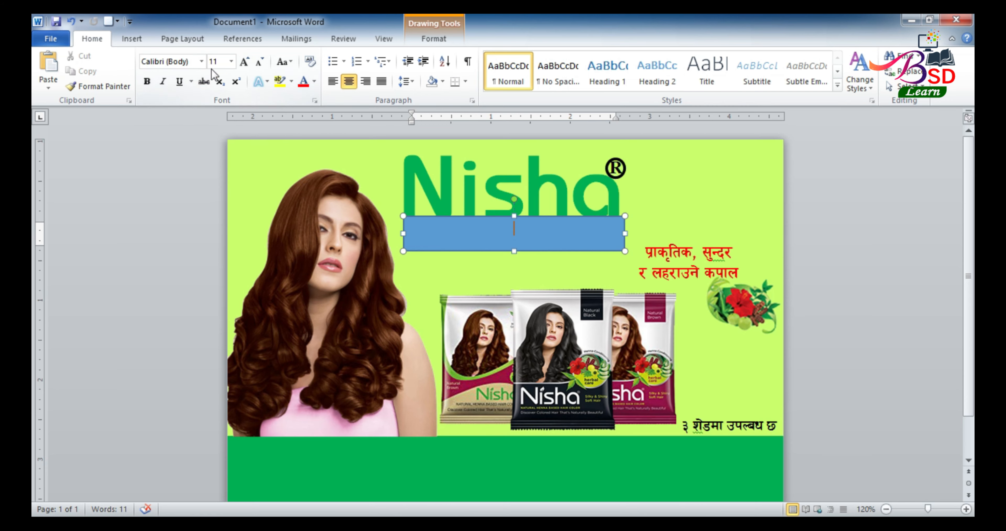
{"action": "left_click", "coordinate": [200, 61]}
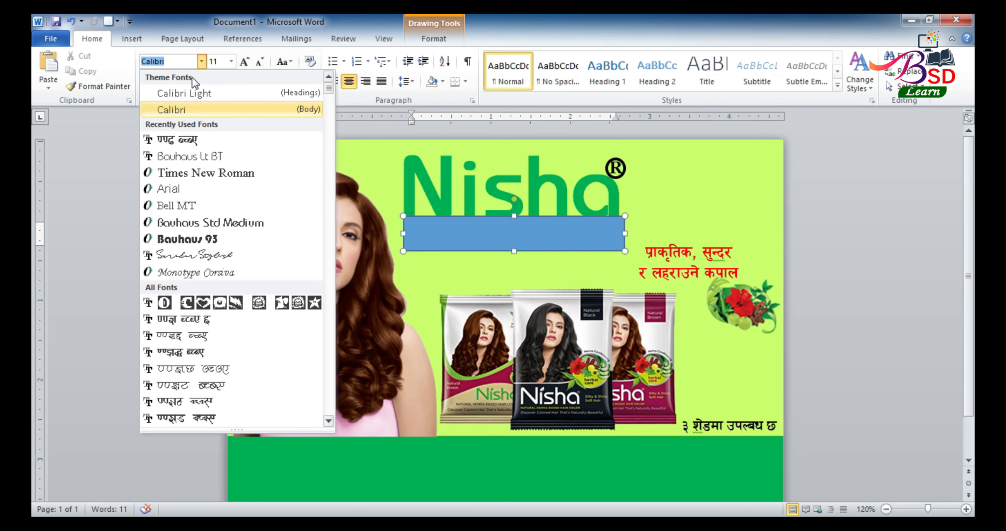
{"action": "left_click", "coordinate": [180, 188]}
{"action": "type", "text": "NATURAL HENNA BASED HAIR COLOR"}
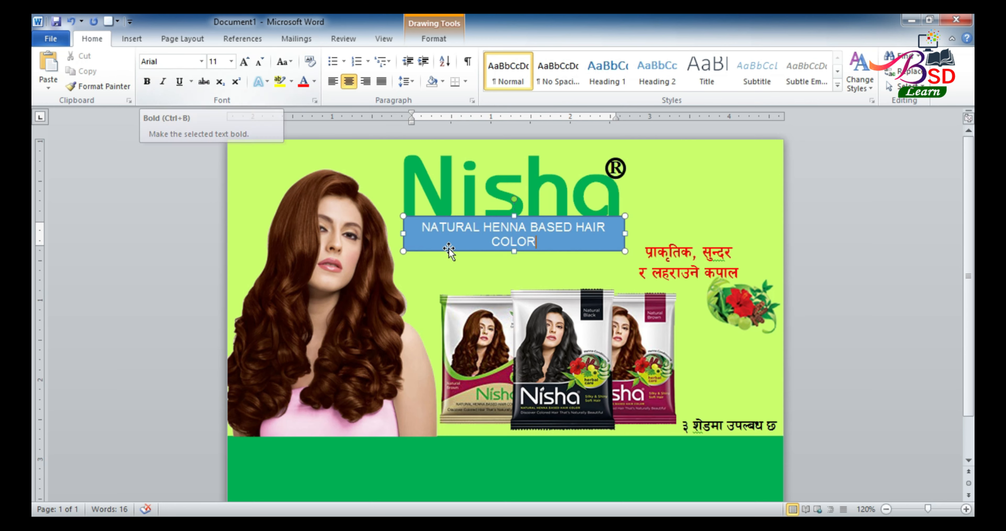
Make the caption bold, 9 pt, and justified on one line
{"action": "left_click", "coordinate": [474, 215]}
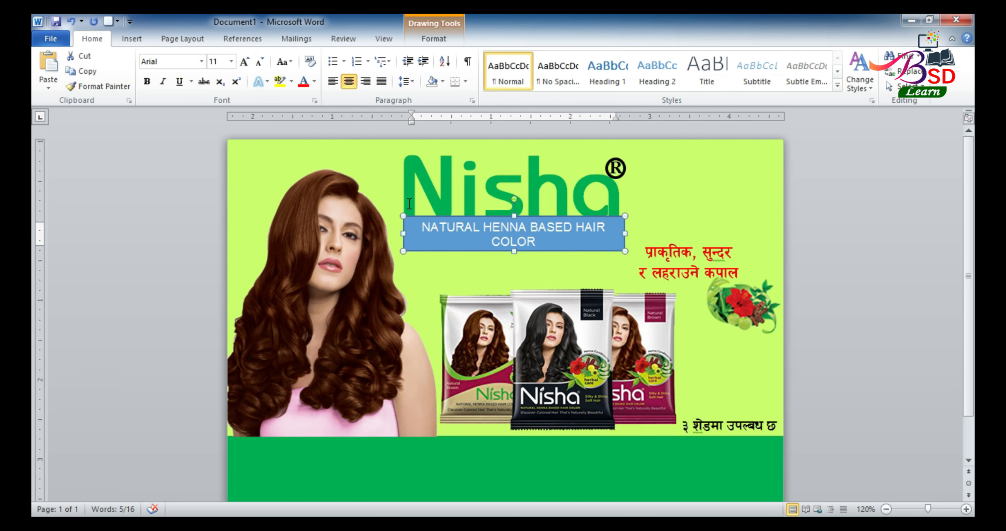
{"action": "left_click", "coordinate": [147, 82]}
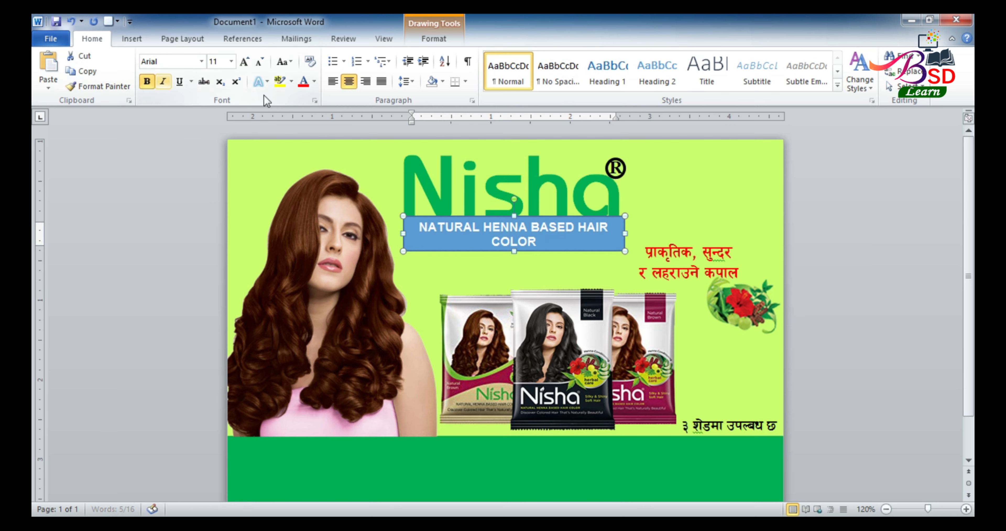
{"action": "left_click", "coordinate": [259, 62]}
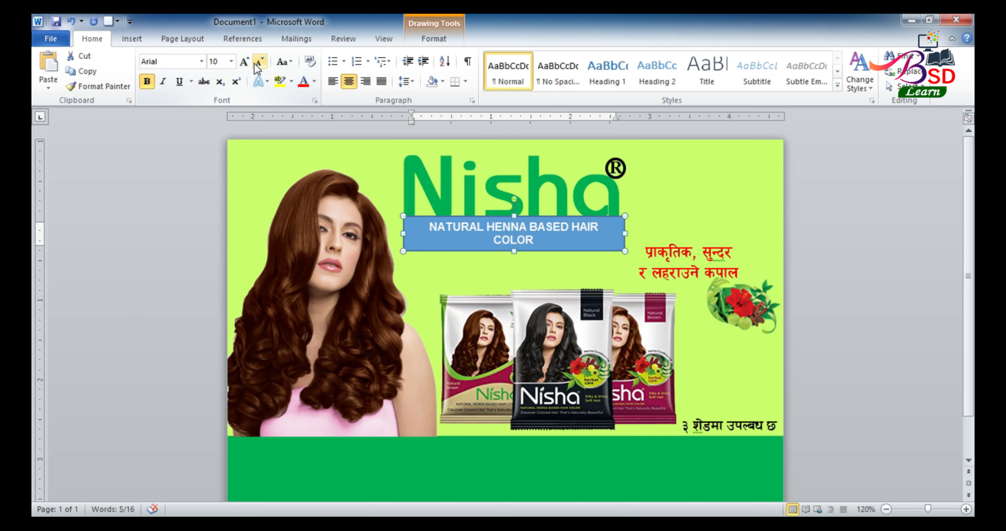
{"action": "left_click", "coordinate": [259, 63]}
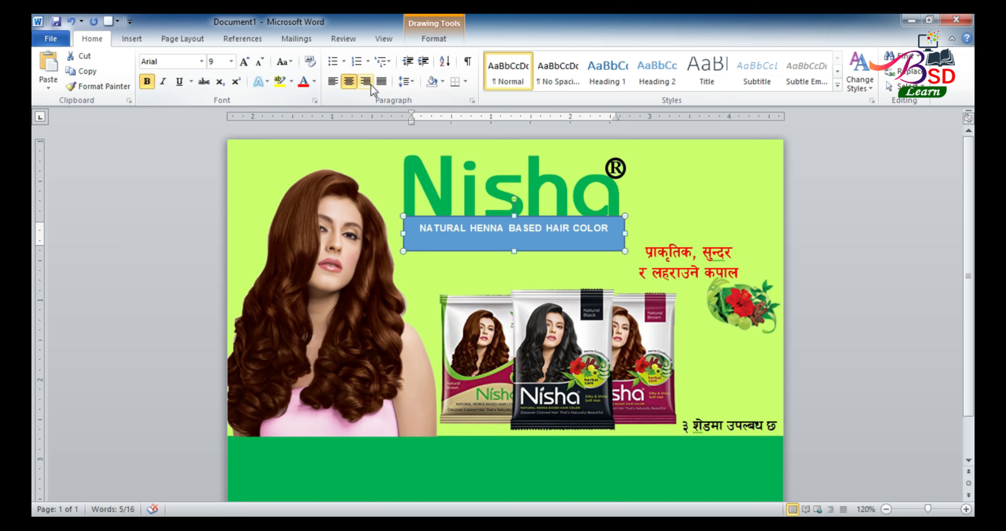
{"action": "left_click", "coordinate": [381, 82]}
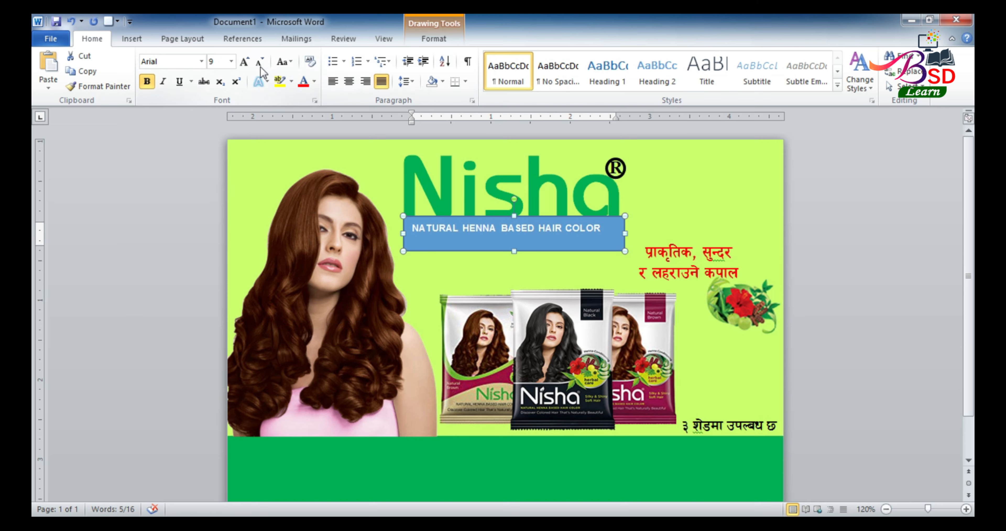
{"action": "left_click", "coordinate": [242, 61]}
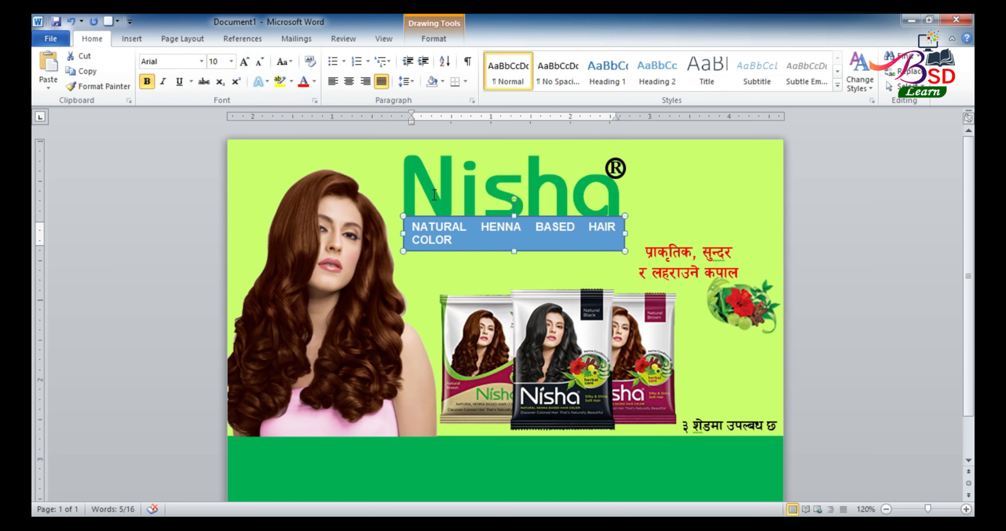
{"action": "left_click", "coordinate": [260, 66]}
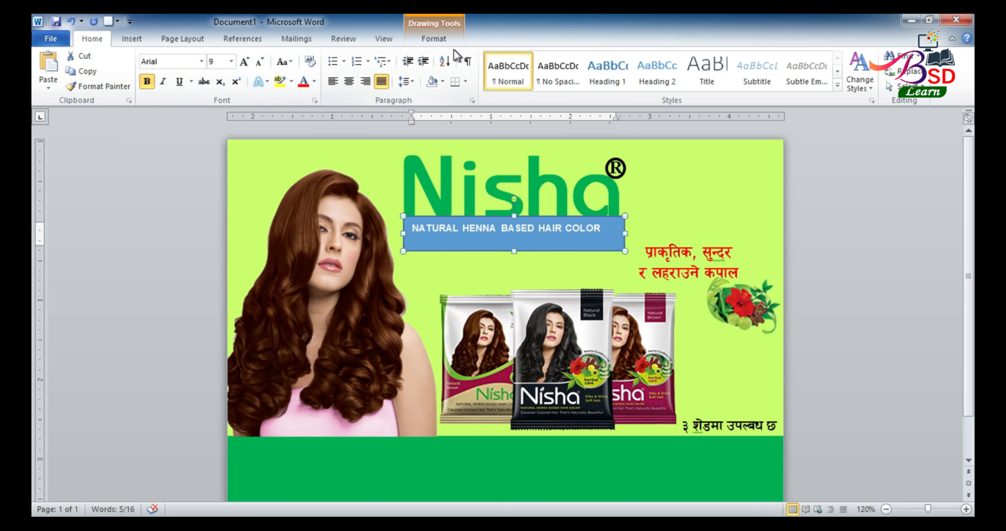
{"action": "left_click", "coordinate": [448, 43]}
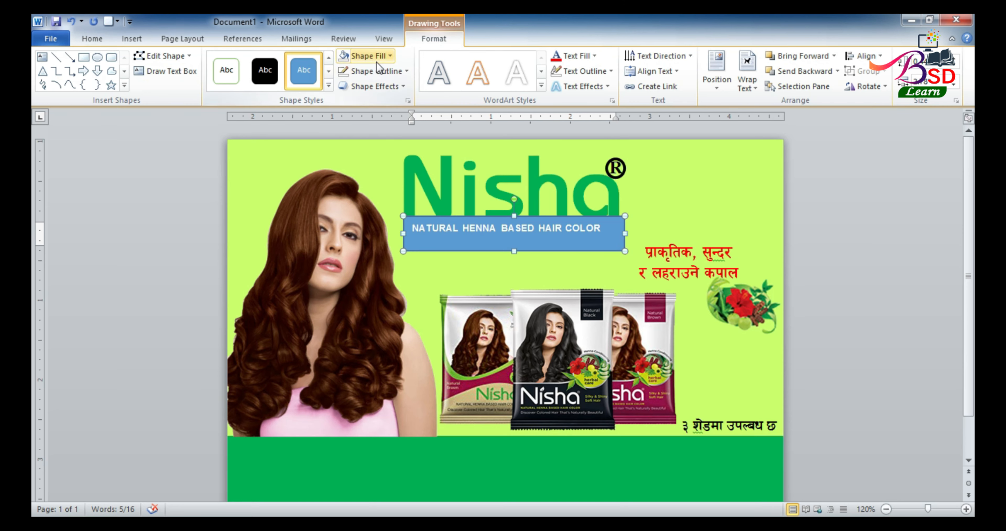
Strip the caption box's blue fill and outline and make its text green
{"action": "left_click", "coordinate": [392, 56]}
{"action": "left_click", "coordinate": [363, 195]}
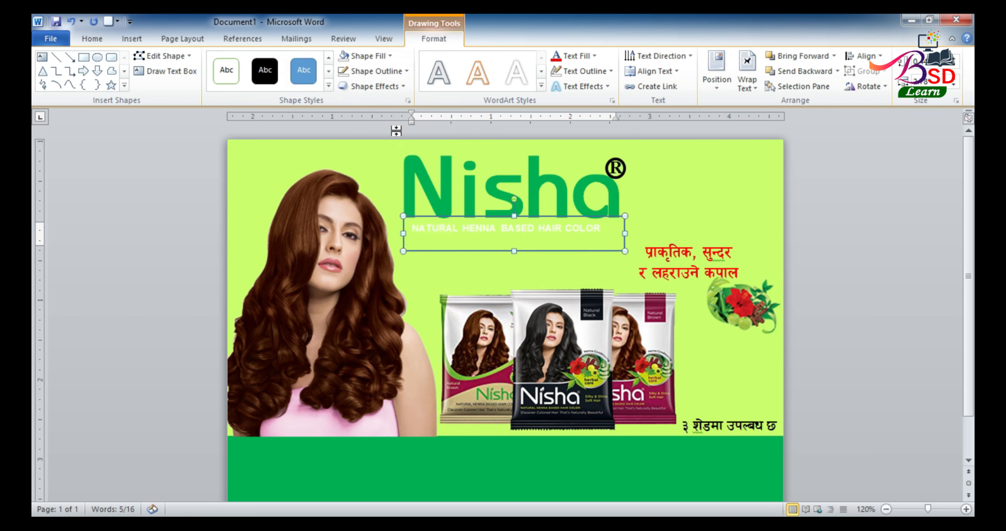
{"action": "left_click", "coordinate": [406, 72]}
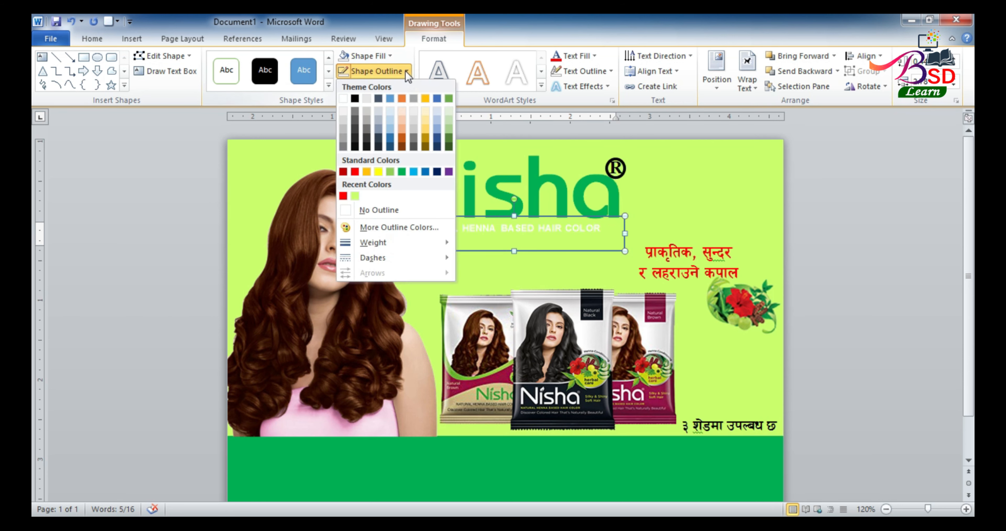
{"action": "left_click", "coordinate": [366, 210]}
{"action": "left_click", "coordinate": [596, 57]}
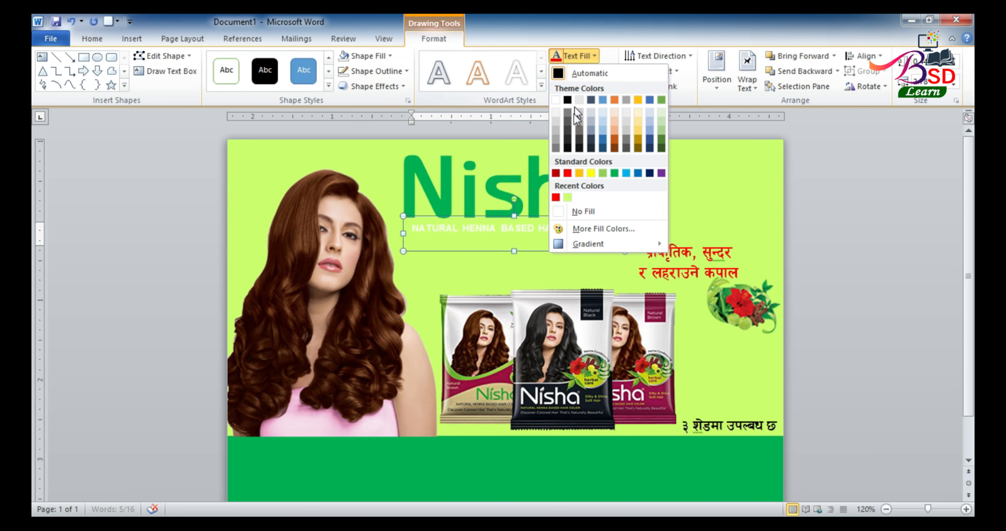
{"action": "left_click", "coordinate": [614, 173]}
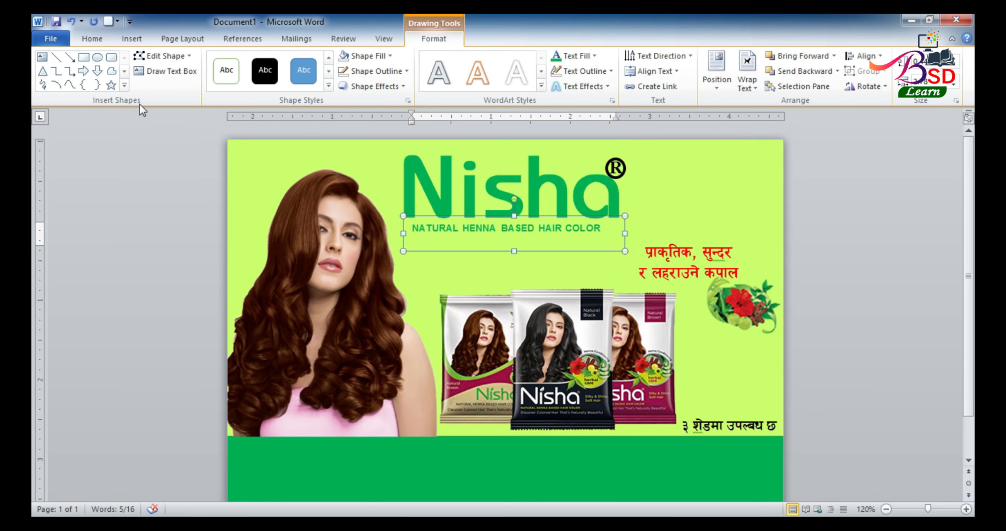
{"action": "left_click", "coordinate": [92, 39]}
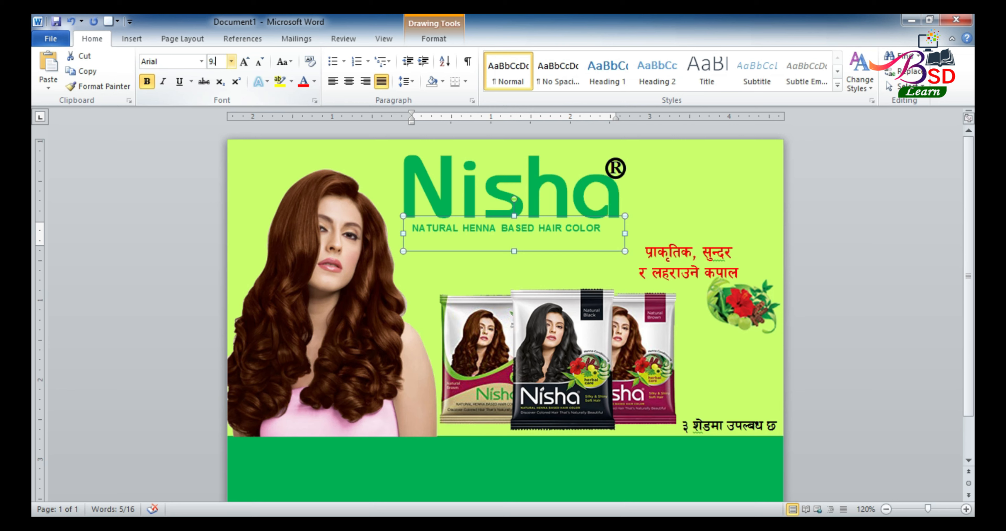
Set the caption to 9.5 pt and widen its text box to the right and left
{"action": "key", "text": "Return"}
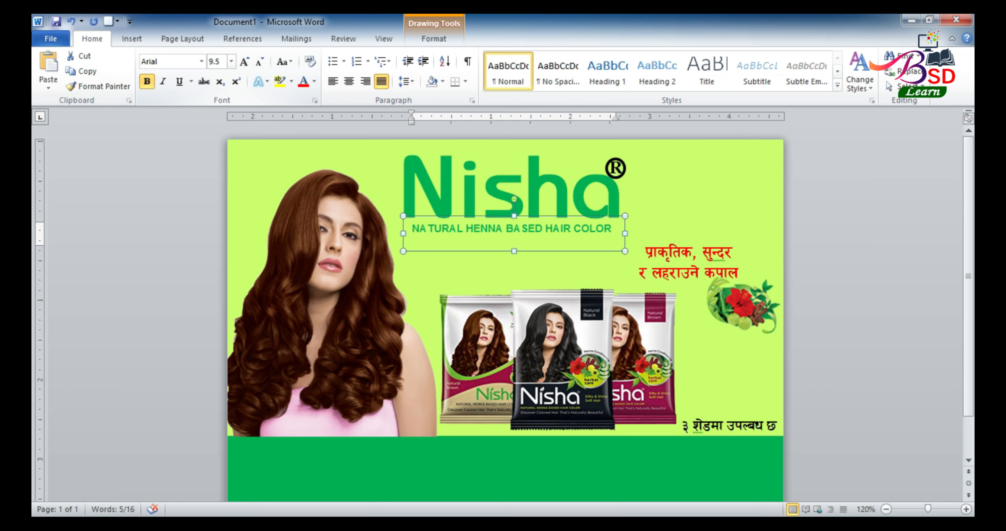
{"action": "left_click", "coordinate": [625, 232]}
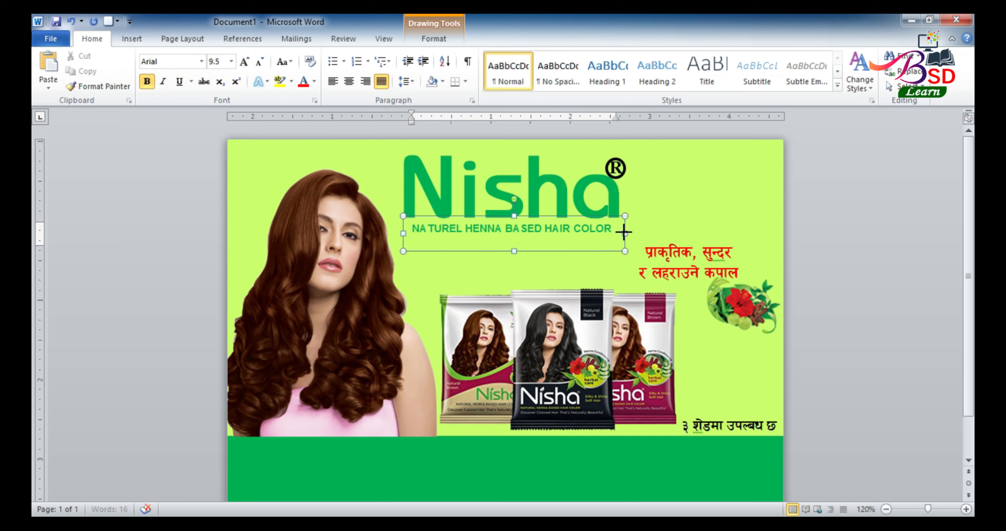
{"action": "left_click_drag", "start_coordinate": [626, 233], "coordinate": [636, 233]}
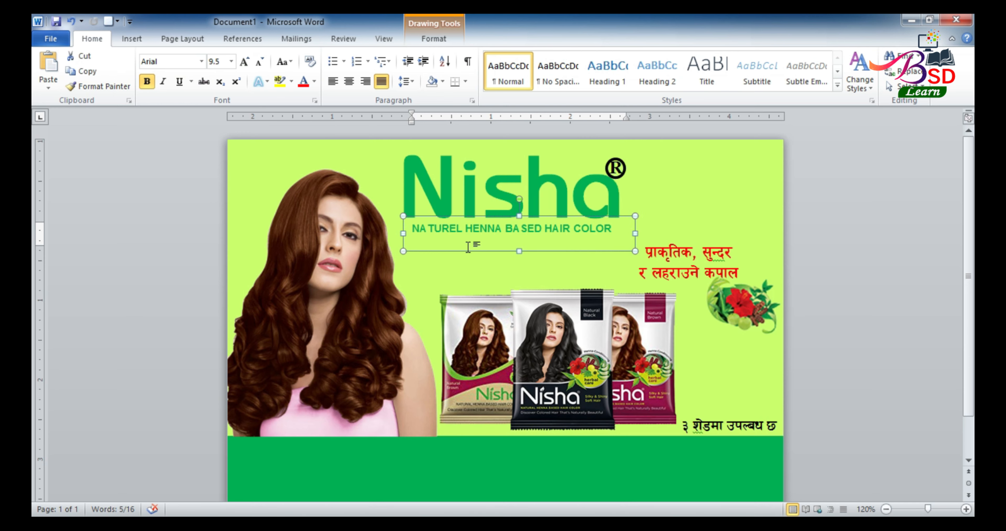
{"action": "left_click_drag", "start_coordinate": [401, 232], "coordinate": [395, 233]}
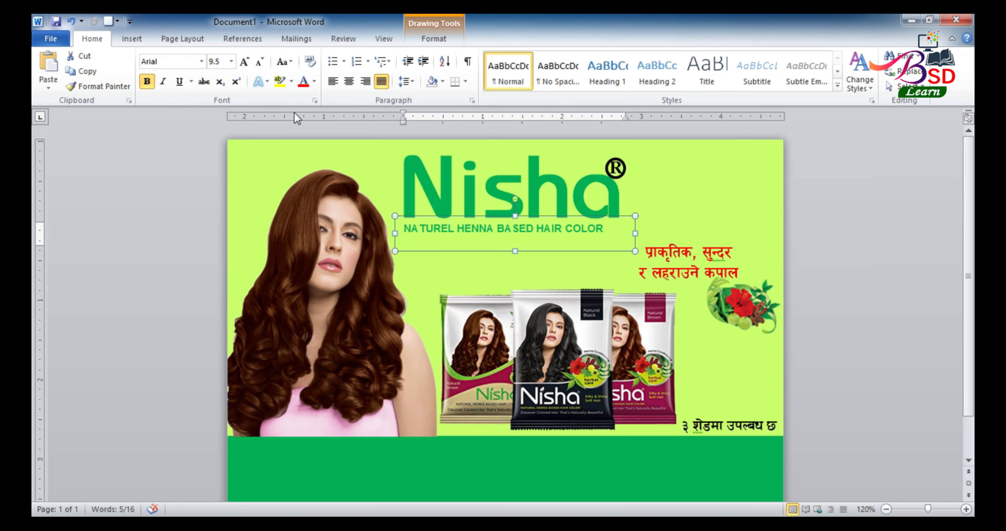
Settle the bold caption at 10 pt so it fits on one line
{"action": "left_click", "coordinate": [244, 62]}
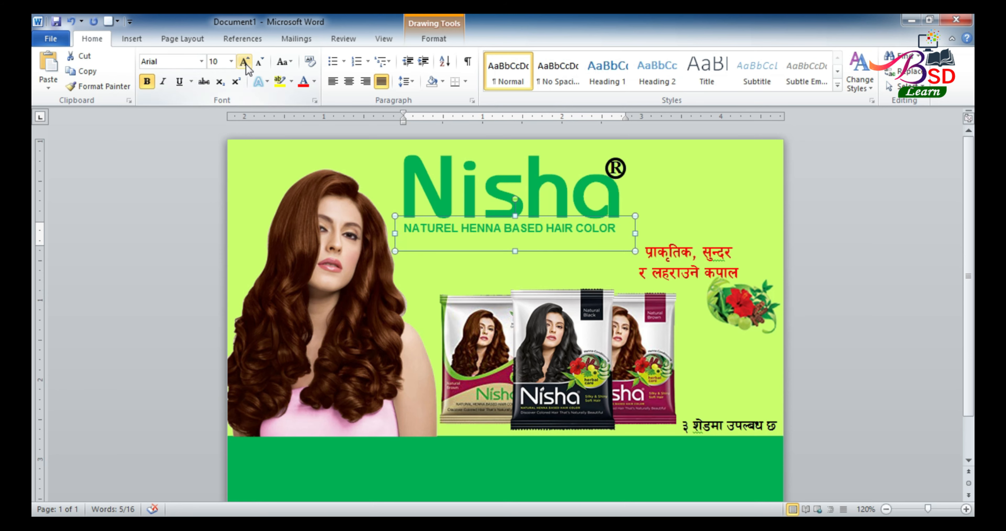
{"action": "left_click", "coordinate": [243, 61]}
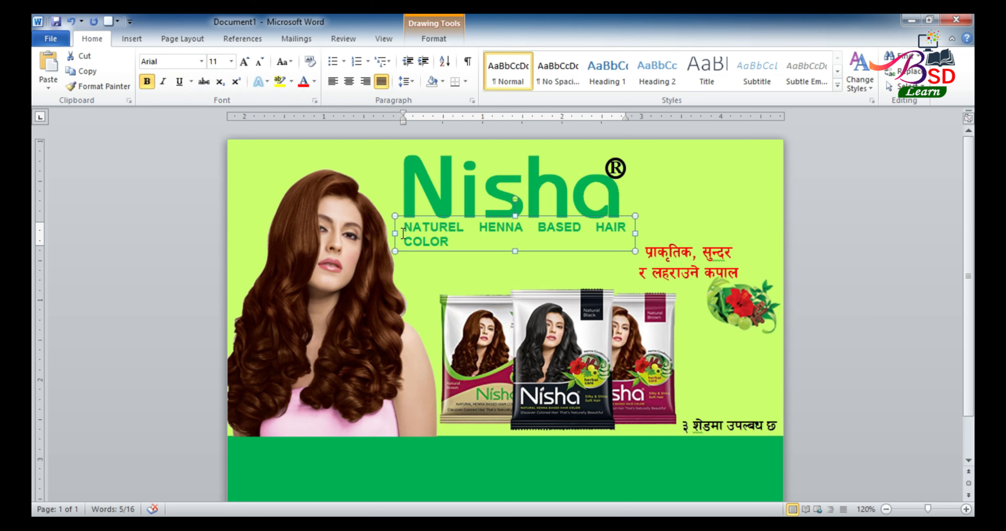
{"action": "left_click", "coordinate": [149, 85]}
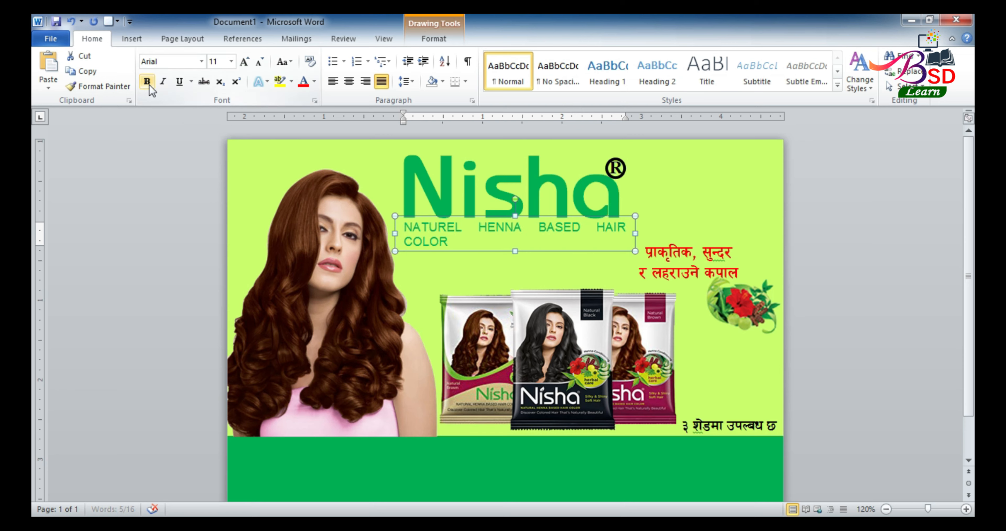
{"action": "left_click", "coordinate": [149, 84]}
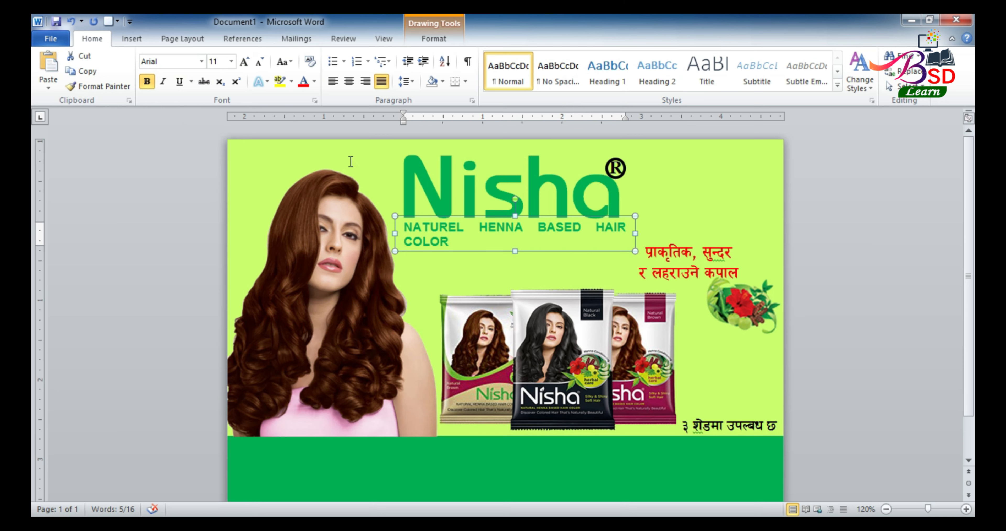
{"action": "left_click", "coordinate": [260, 62]}
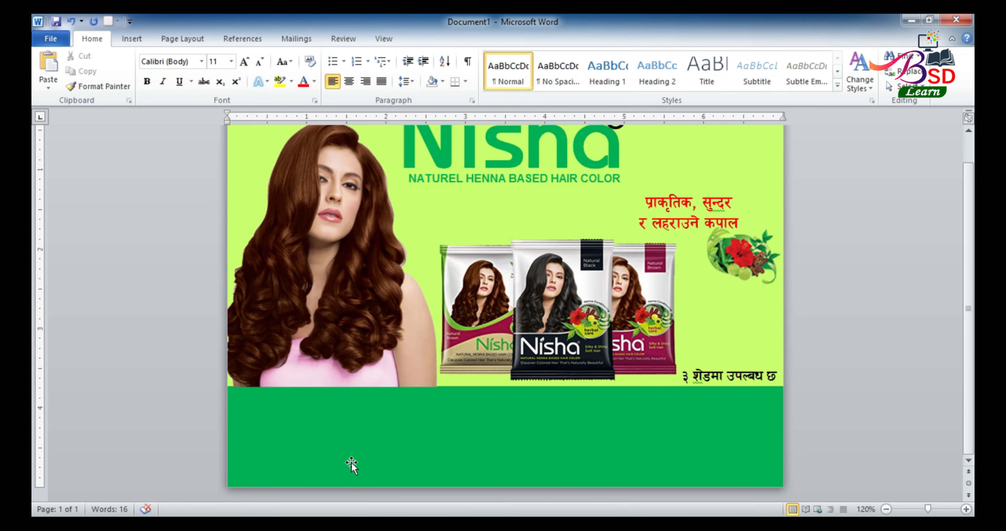
{"action": "left_click", "coordinate": [435, 430]}
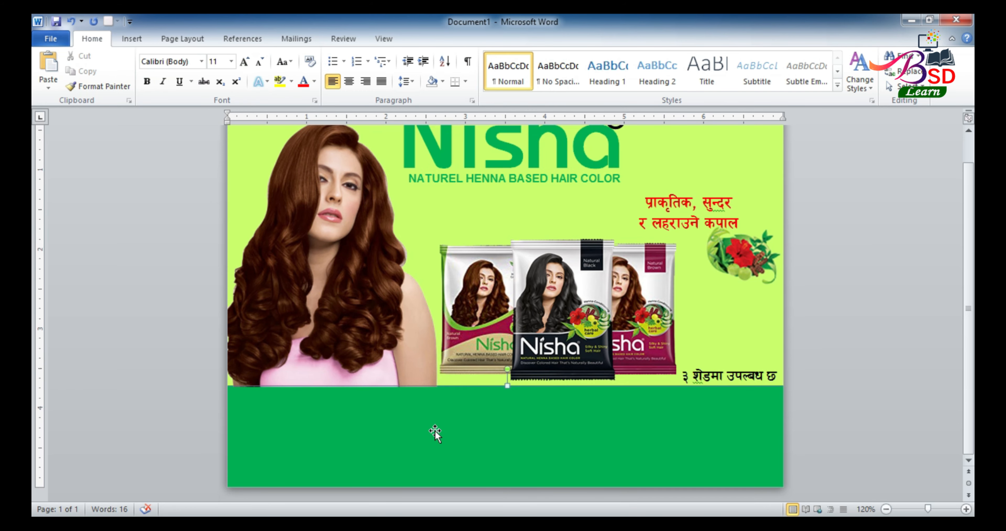
{"action": "right_click", "coordinate": [435, 431]}
{"action": "left_click", "coordinate": [478, 260]}
{"action": "type", "text": "website:"}
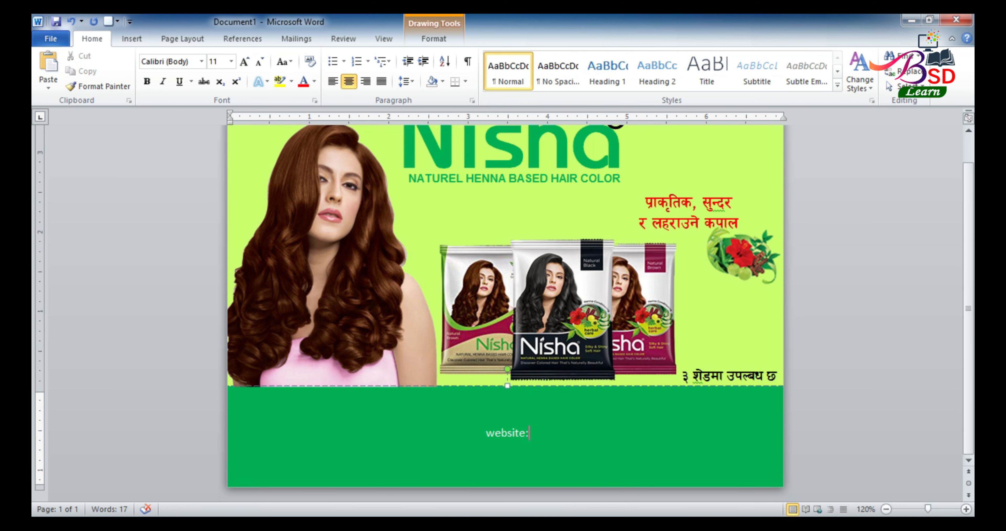
{"action": "type", "text": "www.premhenna.com"}
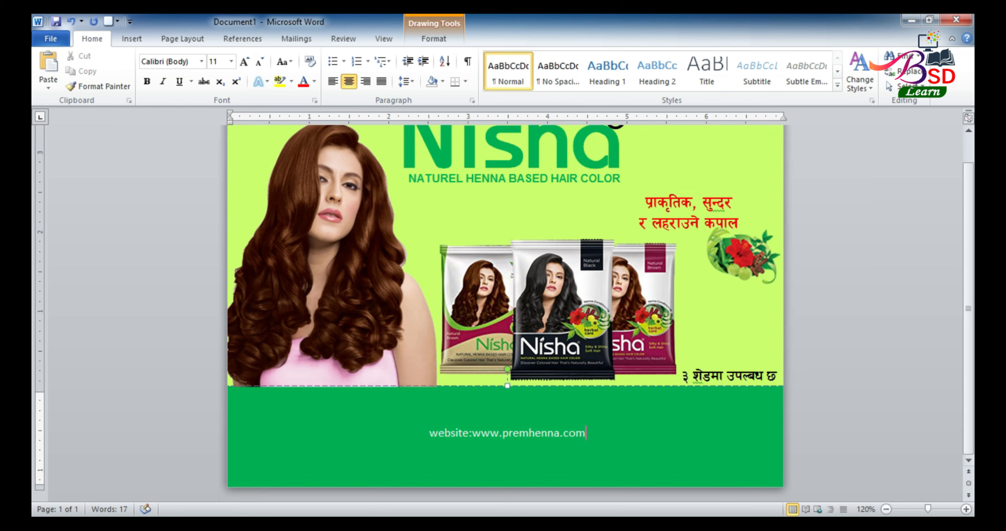
{"action": "type", "text": ", www.yutikan"}
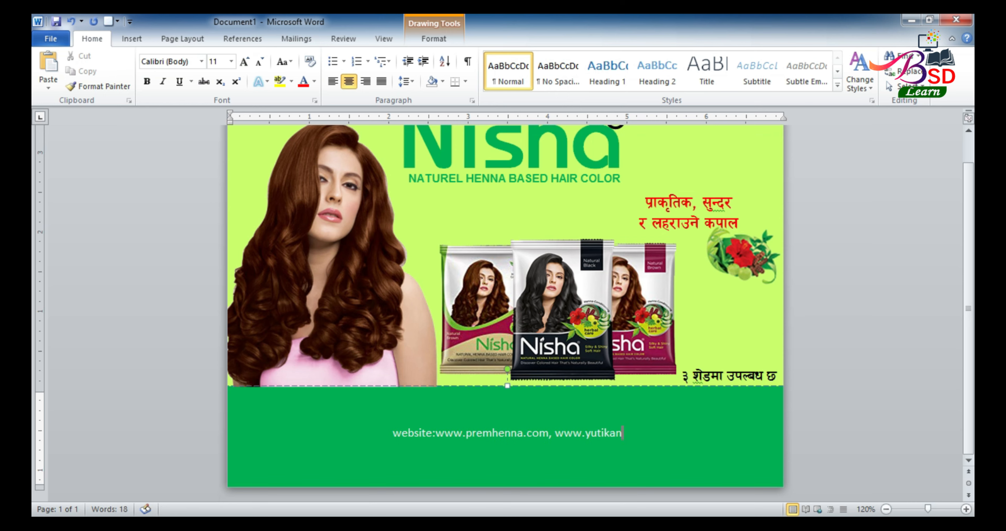
{"action": "type", "text": "atural.com"}
{"action": "key", "text": "Return"}
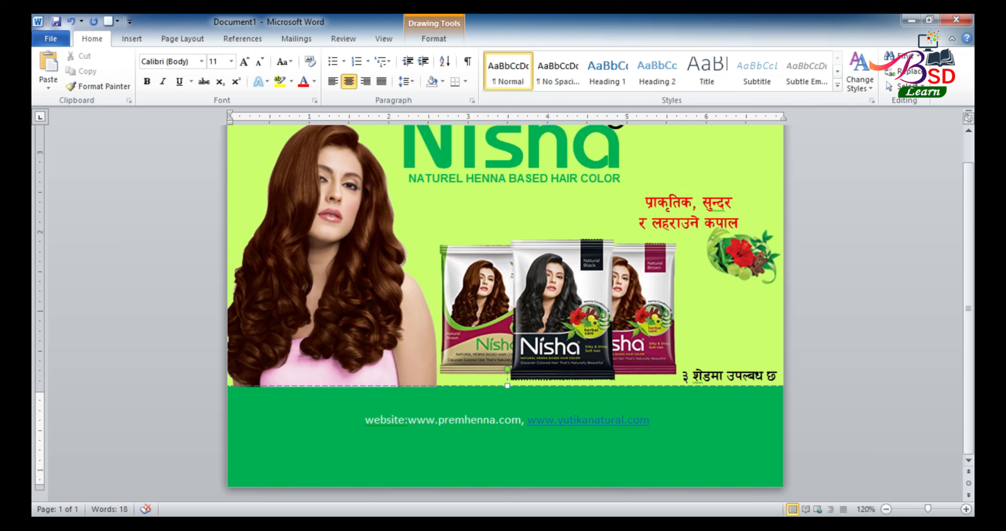
{"action": "type", "text": "for any query / feedback: Contac"}
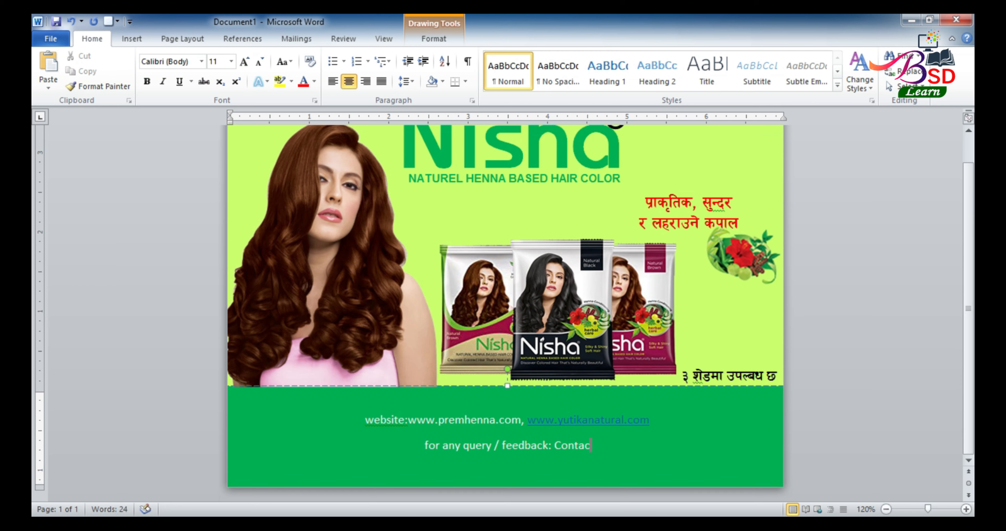
{"action": "type", "text": "t yutika C"}
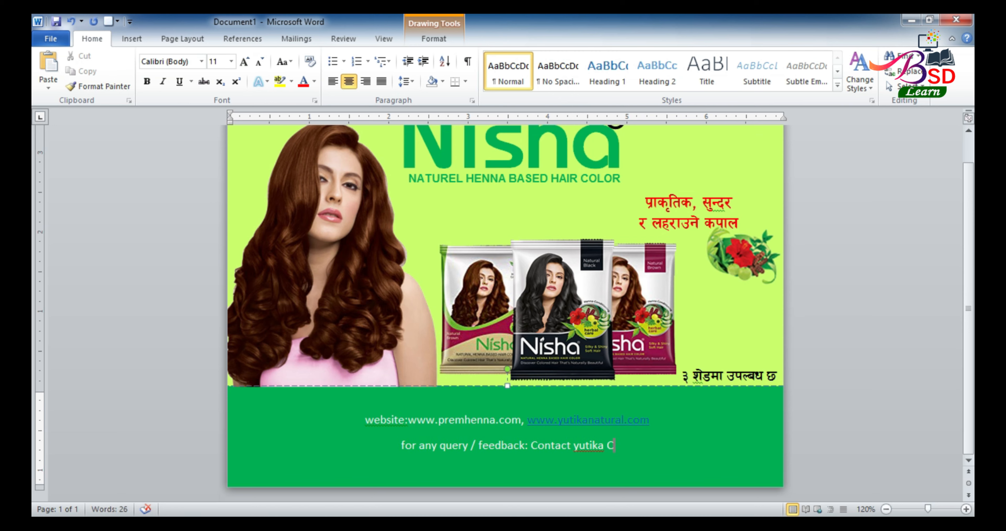
{"action": "type", "text": "are Executive at"}
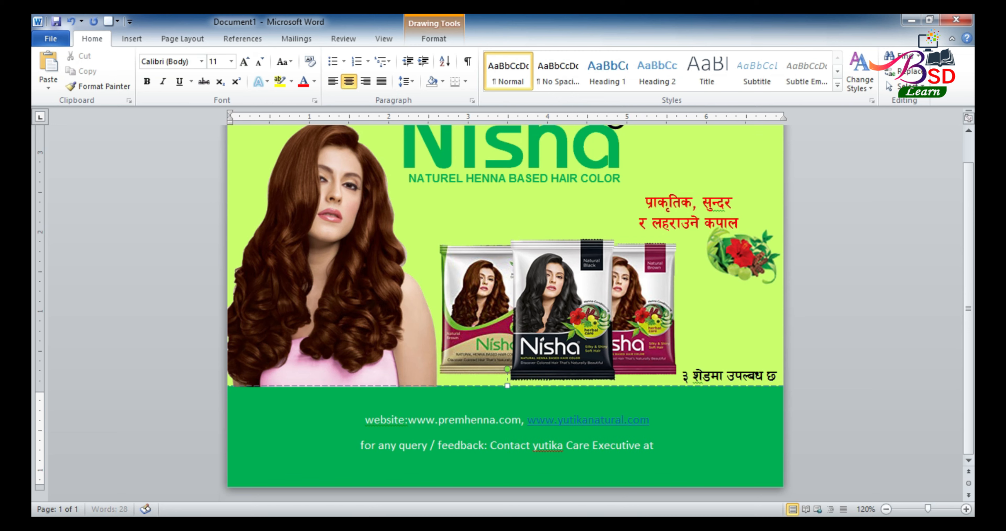
{"action": "left_click_drag", "start_coordinate": [365, 420], "coordinate": [701, 450]}
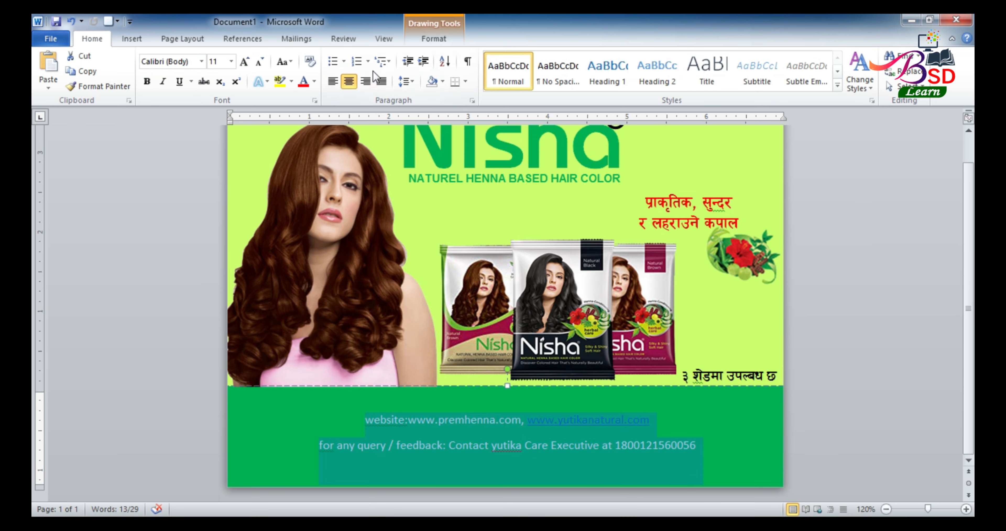
Give the footer lines 1.5 line spacing, a larger bold size and no underline
{"action": "left_click", "coordinate": [406, 80]}
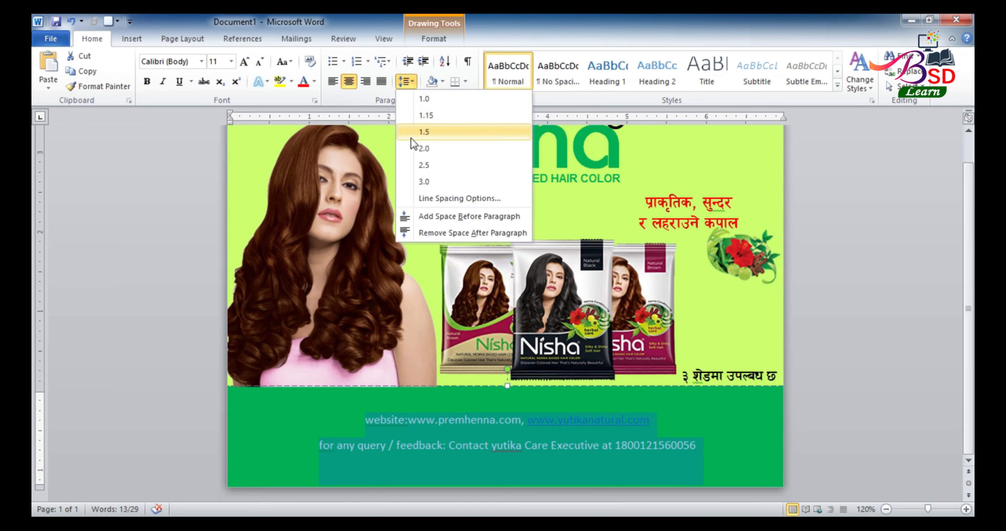
{"action": "left_click", "coordinate": [425, 133]}
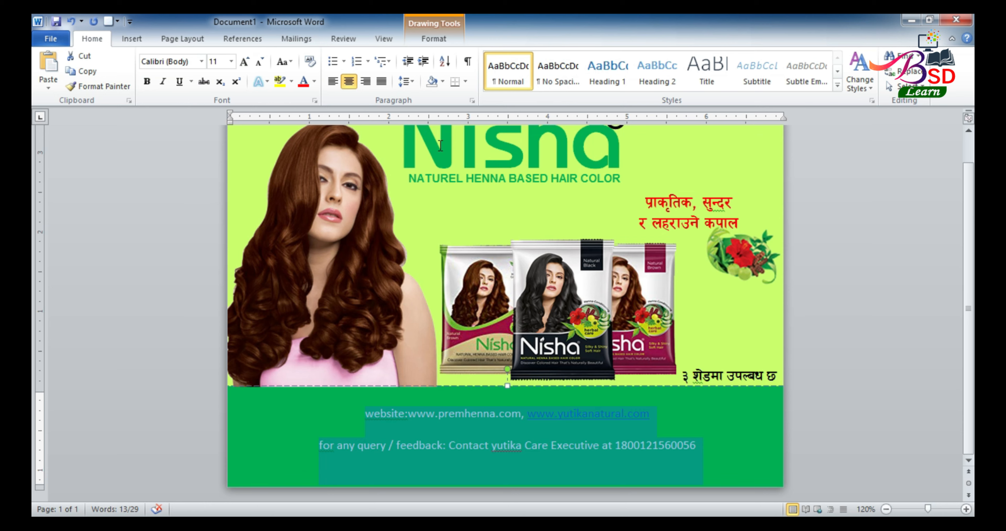
{"action": "left_click", "coordinate": [246, 65]}
{"action": "left_click", "coordinate": [246, 65]}
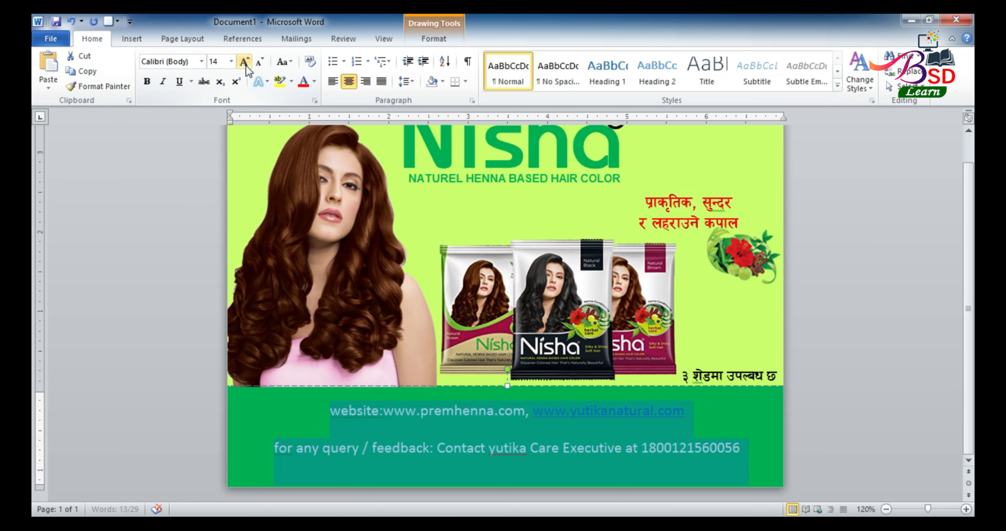
{"action": "left_click", "coordinate": [151, 81]}
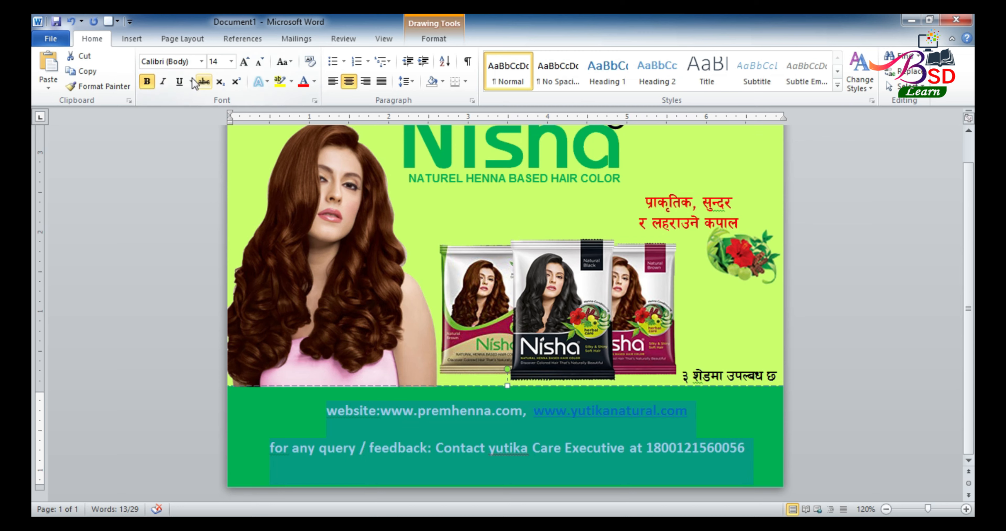
{"action": "left_click", "coordinate": [178, 82]}
{"action": "left_click", "coordinate": [178, 82]}
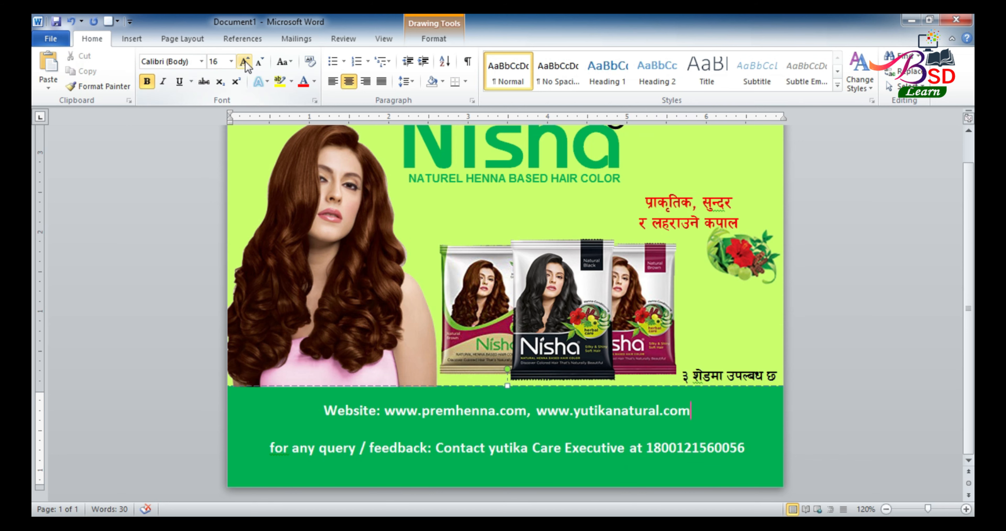
{"action": "left_click", "coordinate": [245, 61]}
Set the whole footer box to 1.15 line spacing in 14 pt Arial
{"action": "left_click", "coordinate": [387, 384]}
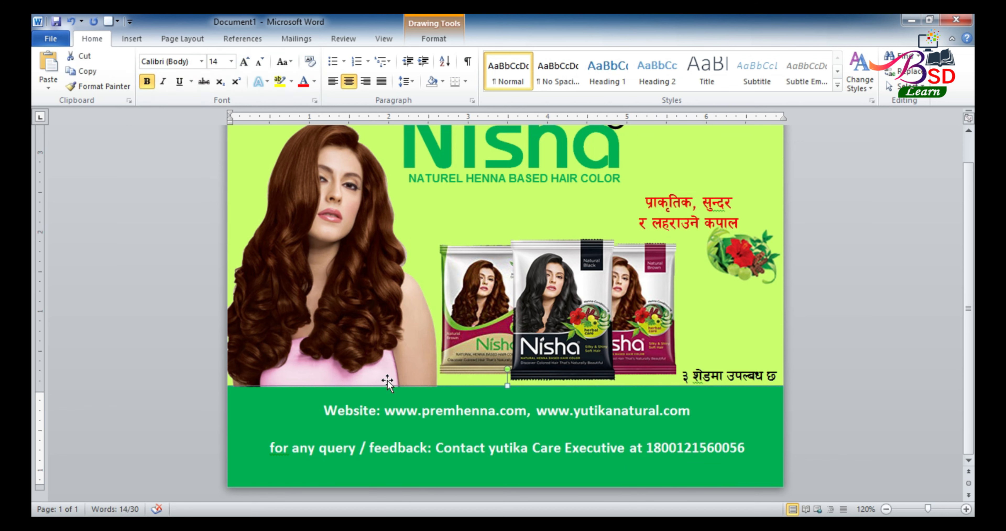
{"action": "left_click", "coordinate": [242, 62]}
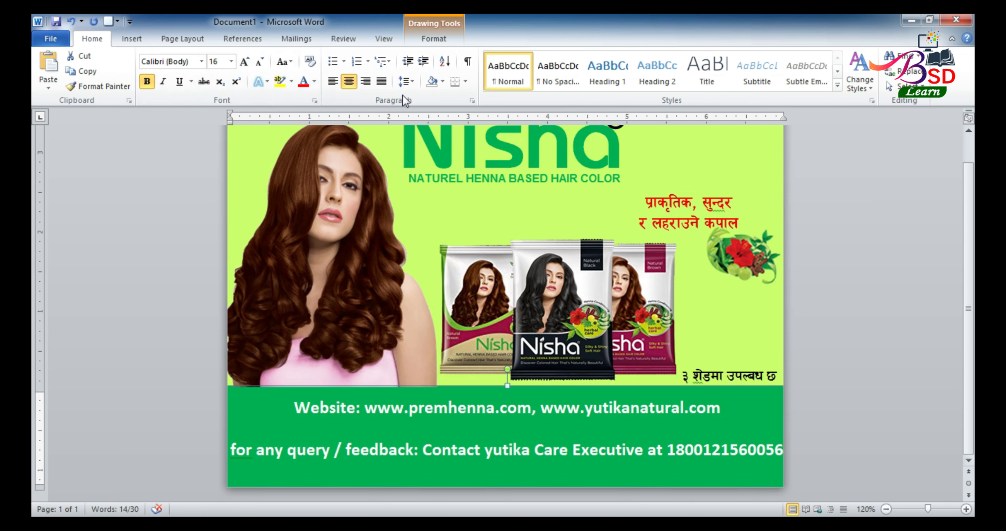
{"action": "left_click", "coordinate": [410, 82]}
{"action": "left_click", "coordinate": [416, 115]}
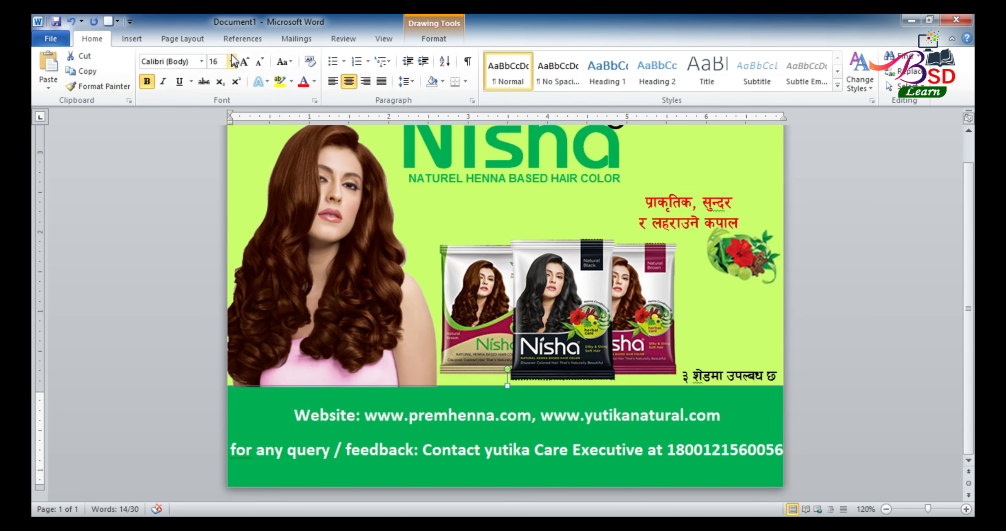
{"action": "left_click", "coordinate": [258, 64]}
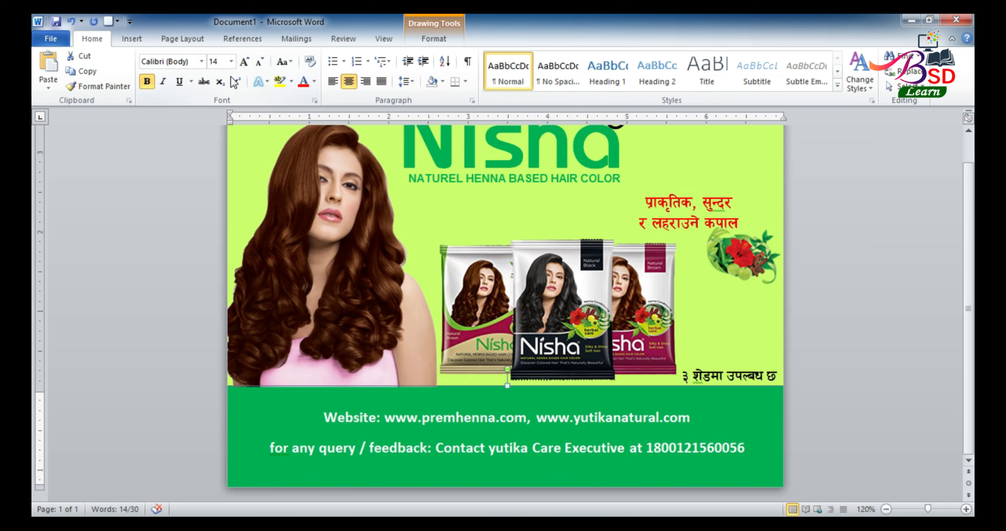
{"action": "left_click", "coordinate": [200, 62]}
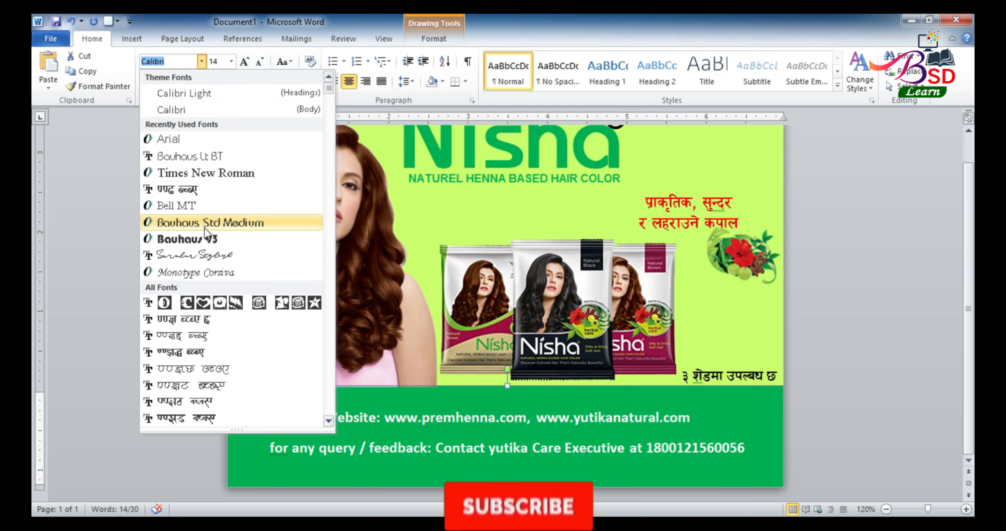
{"action": "left_click", "coordinate": [189, 139]}
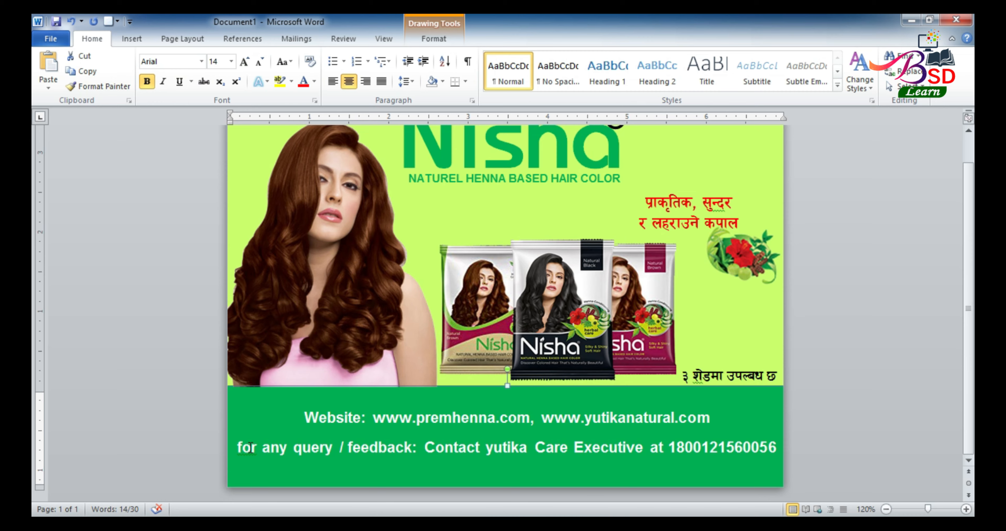
{"action": "left_click", "coordinate": [808, 350]}
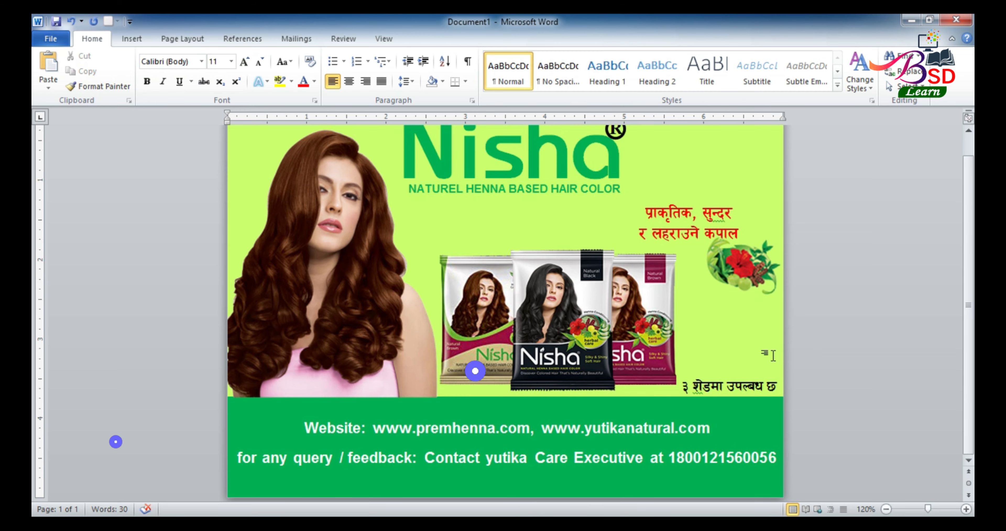